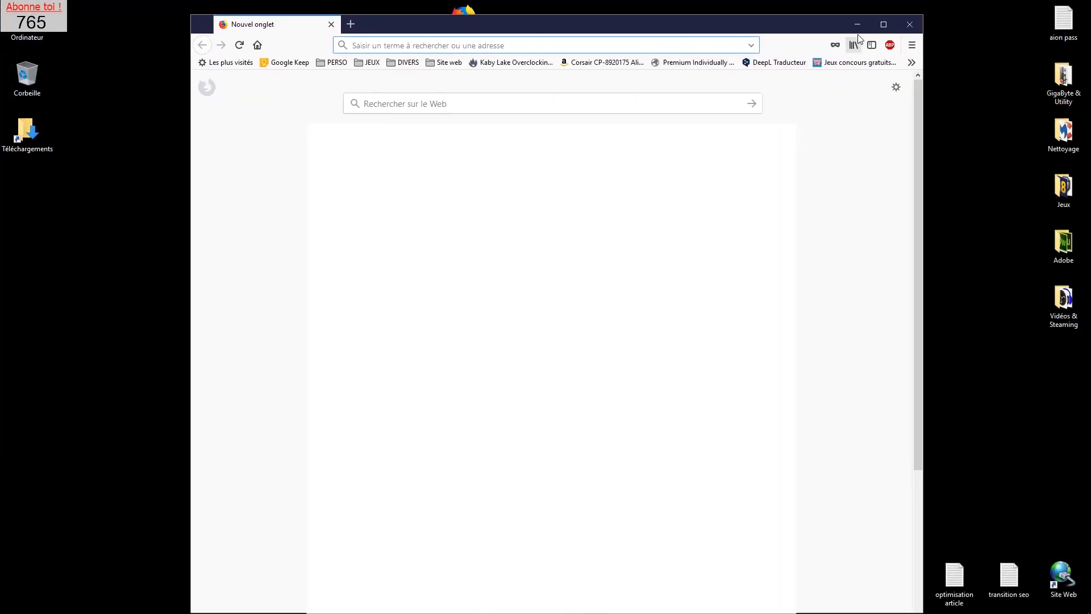
Open plombier-haute-loire.fr in a maximized browser window and look over its home page.
click(883, 27)
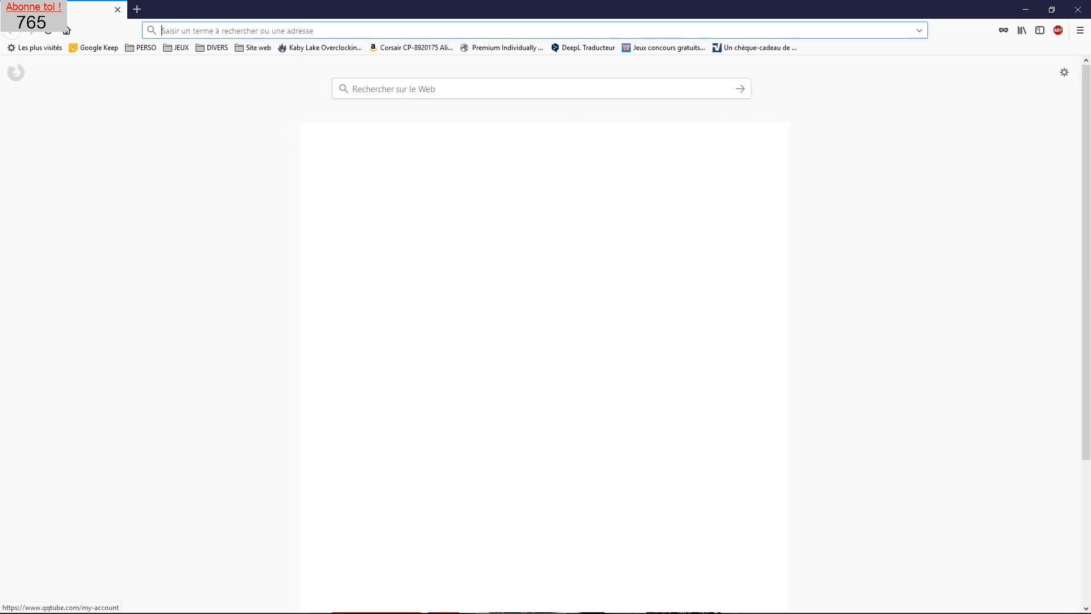
text(plombier-haute-loire.fr/)
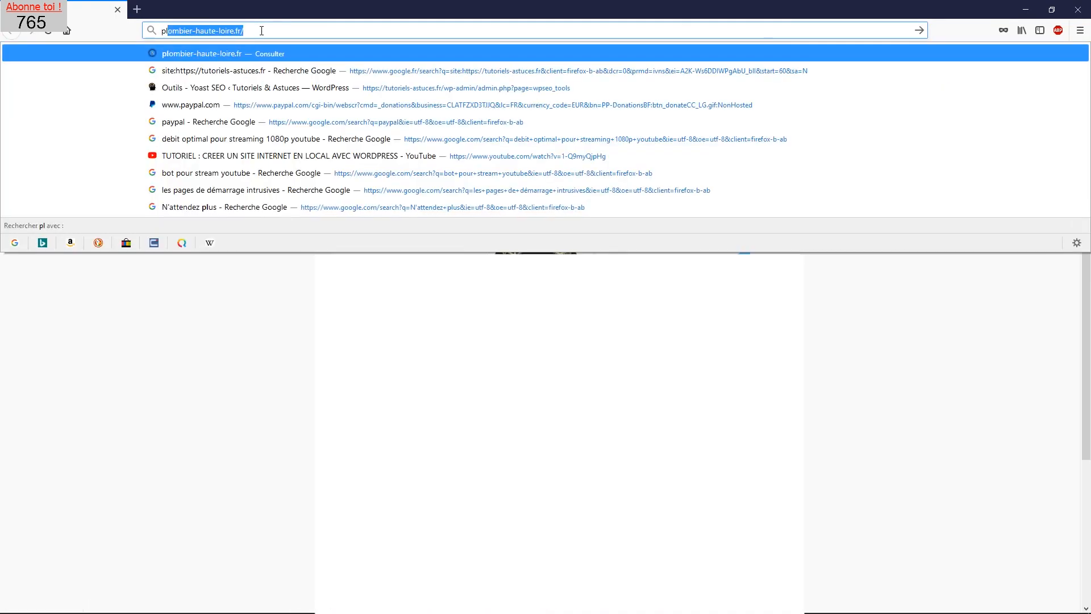
key(Return)
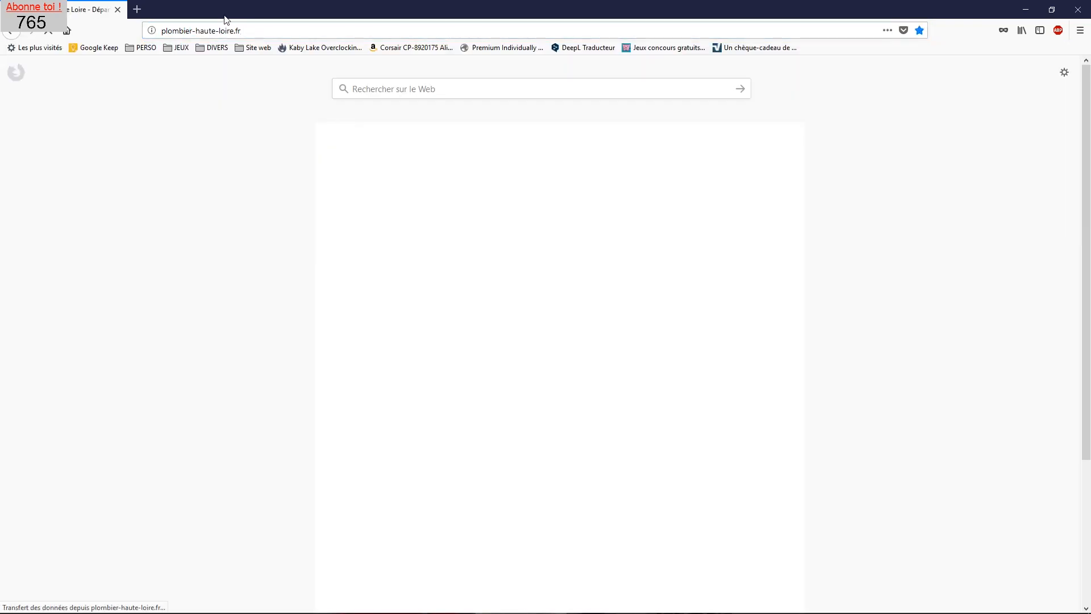
scroll(345, 282, down, 5)
scroll(341, 277, up, 5)
scroll(342, 277, down, 2)
scroll(341, 282, down, 15)
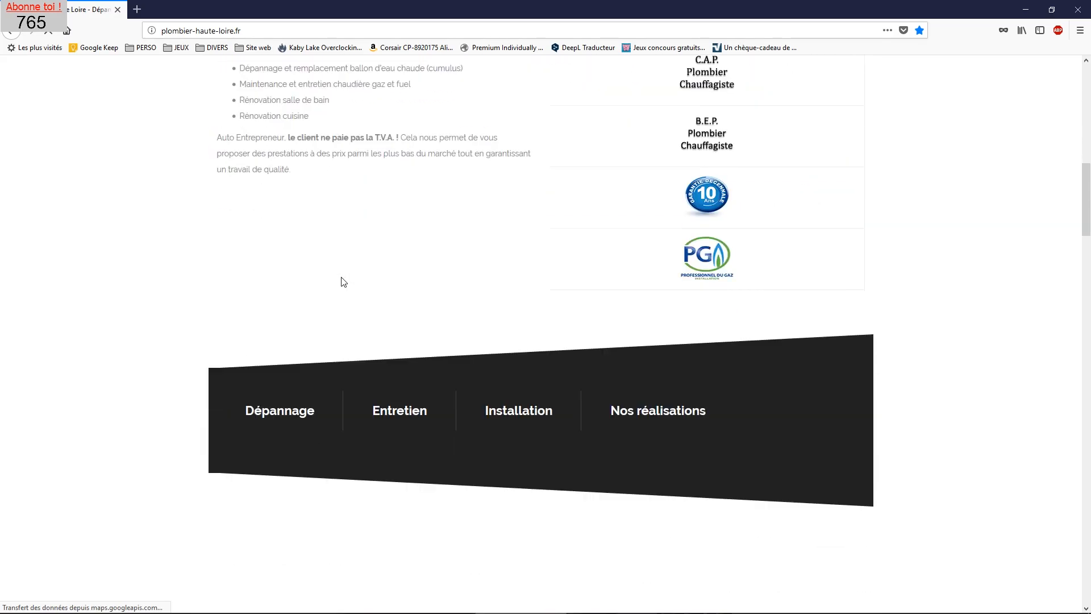
scroll(365, 280, up, 15)
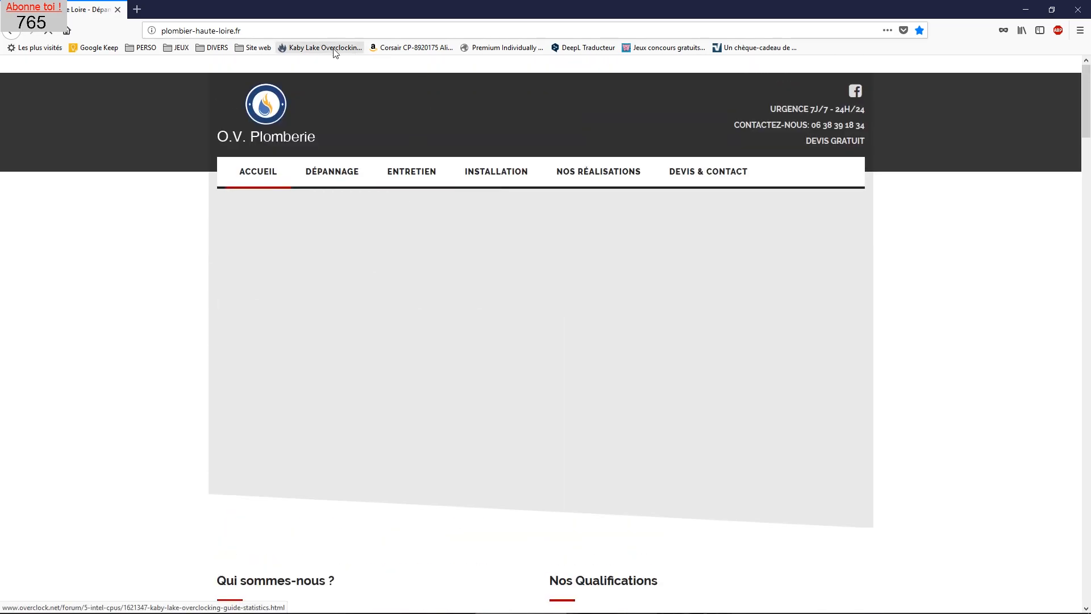
Open the site's WordPress administration dashboard at plombier-haute-loire.fr/wp-admin.
click(283, 32)
text(/wp-admin)
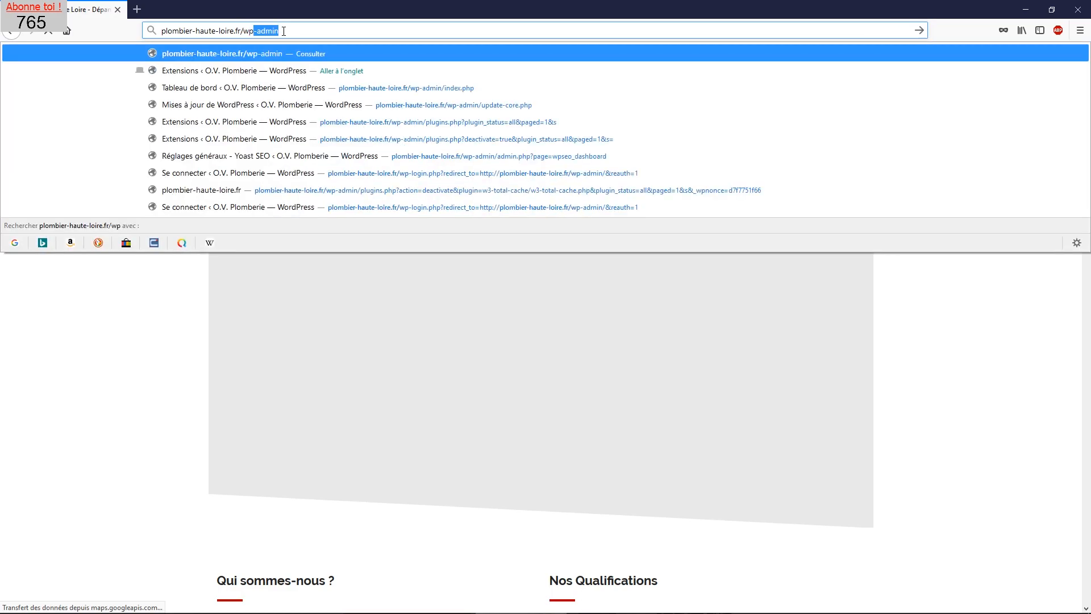
key(Return)
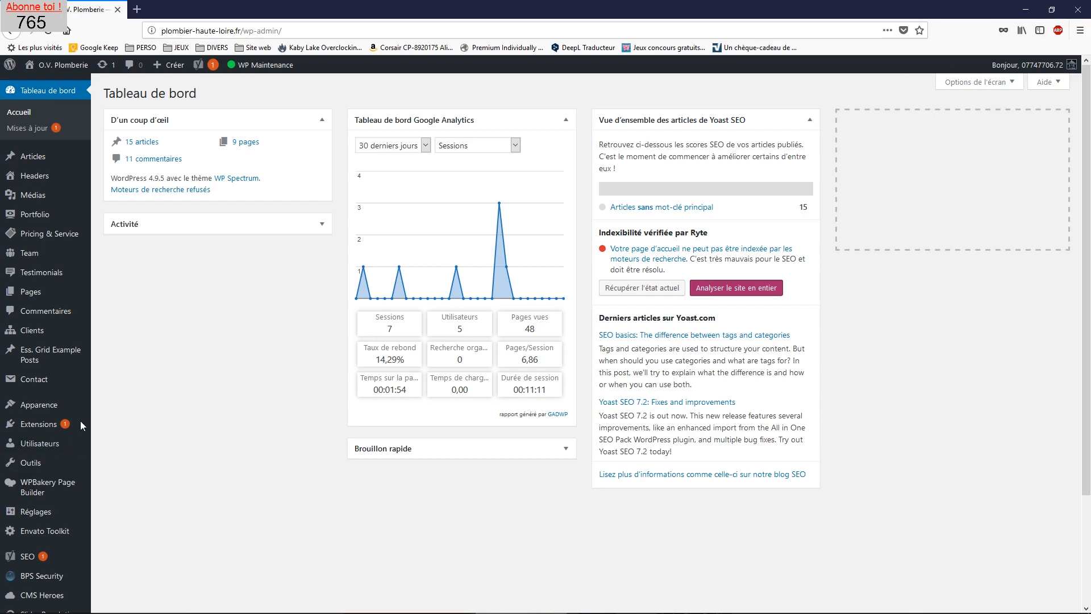
Search for "w3 total cache" among the extensions that can be added and install W3 Total Cache.
mouse_move(51, 423)
click(108, 443)
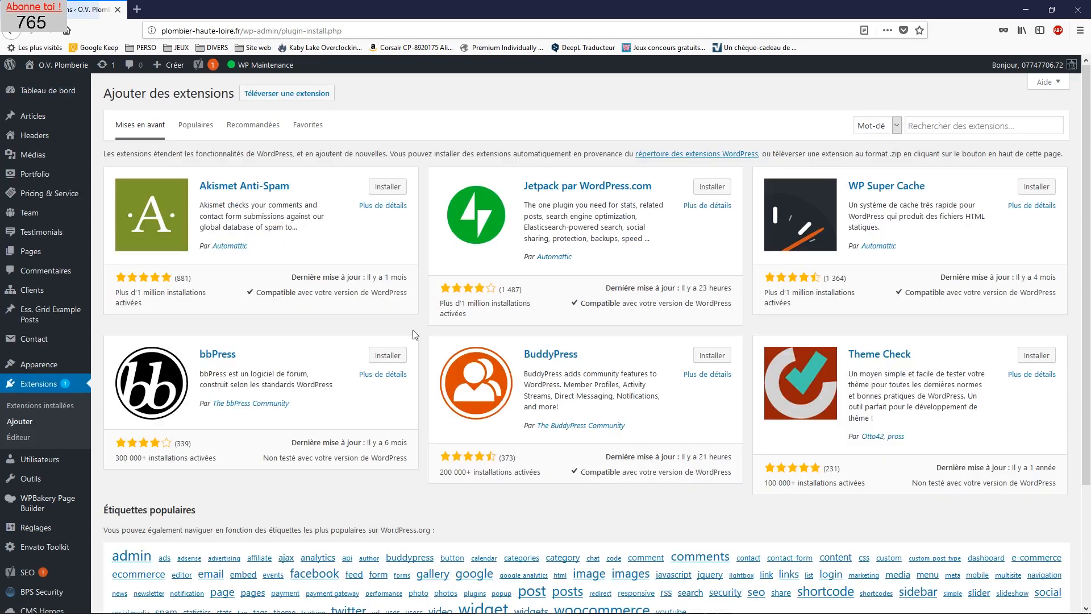
click(978, 122)
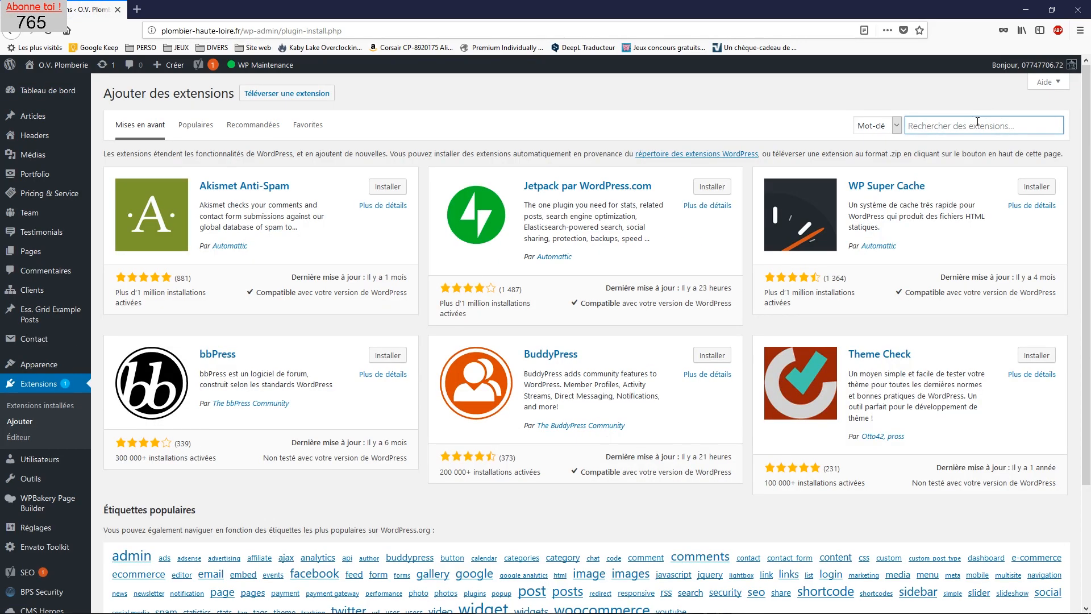
text(W3 Total)
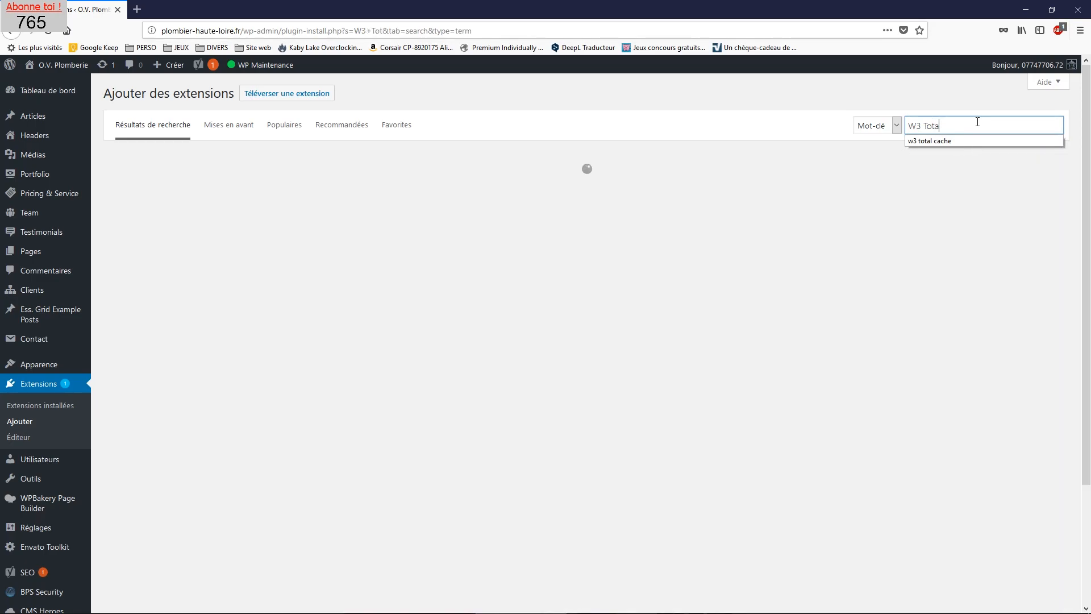
key(Down)
key(Return)
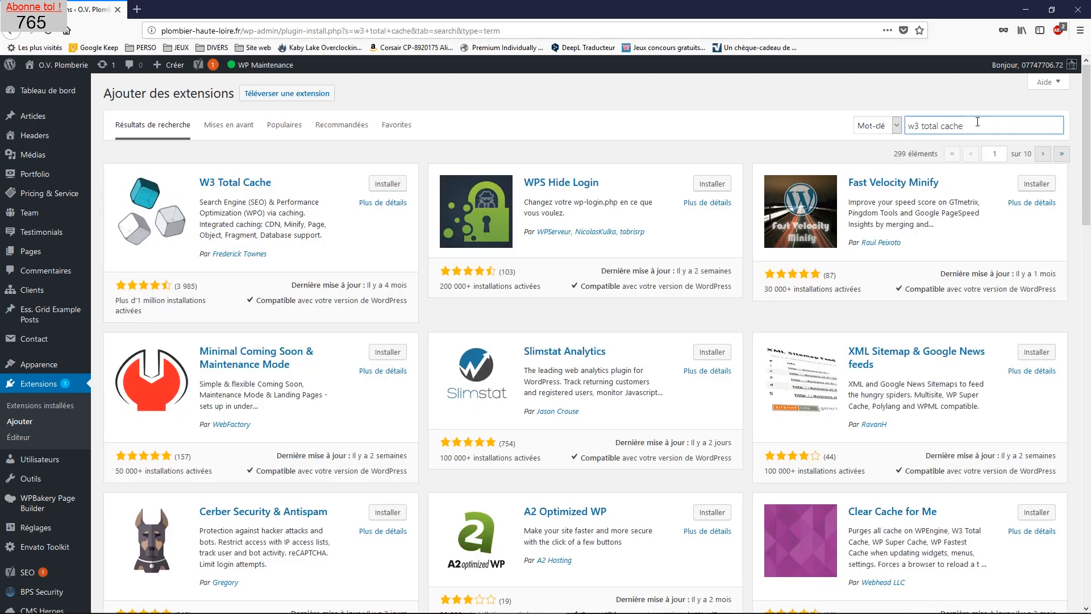
click(398, 184)
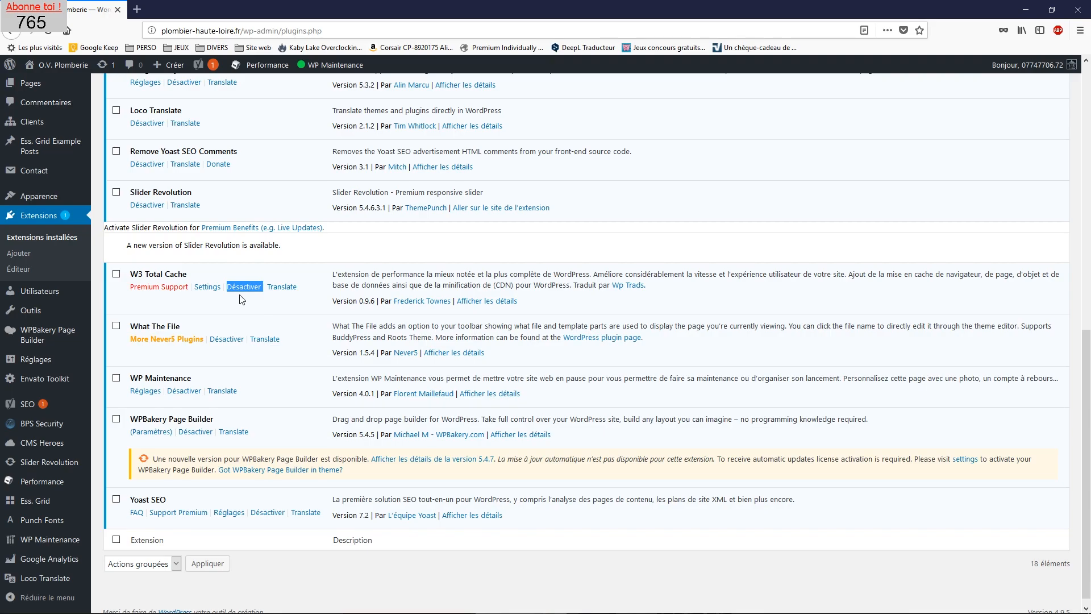
Deactivate the W3 Total Cache extension in the list of installed extensions.
click(243, 288)
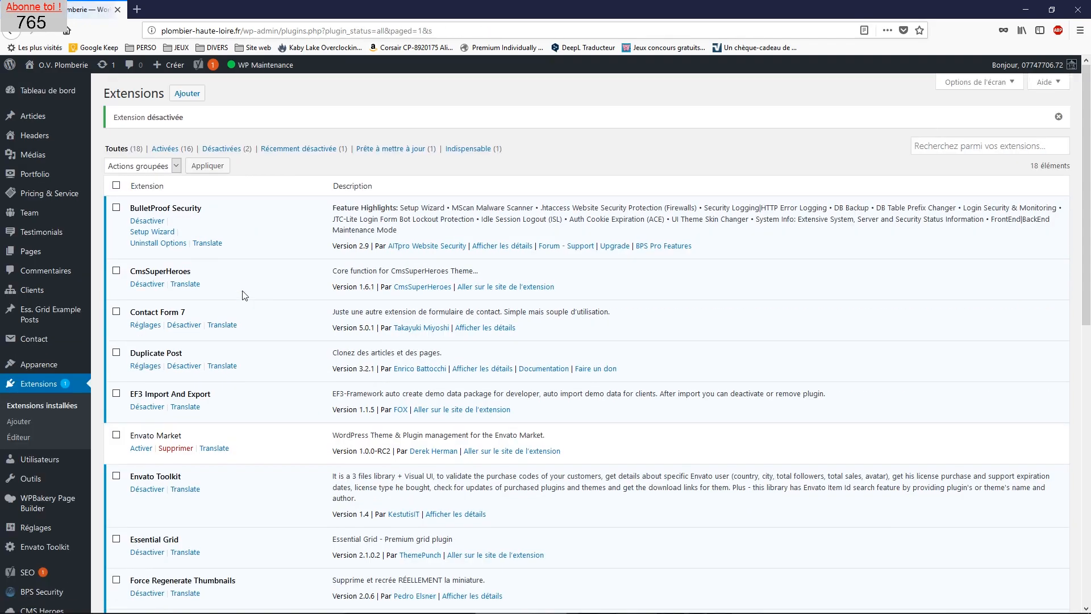
scroll(238, 446, down, 2)
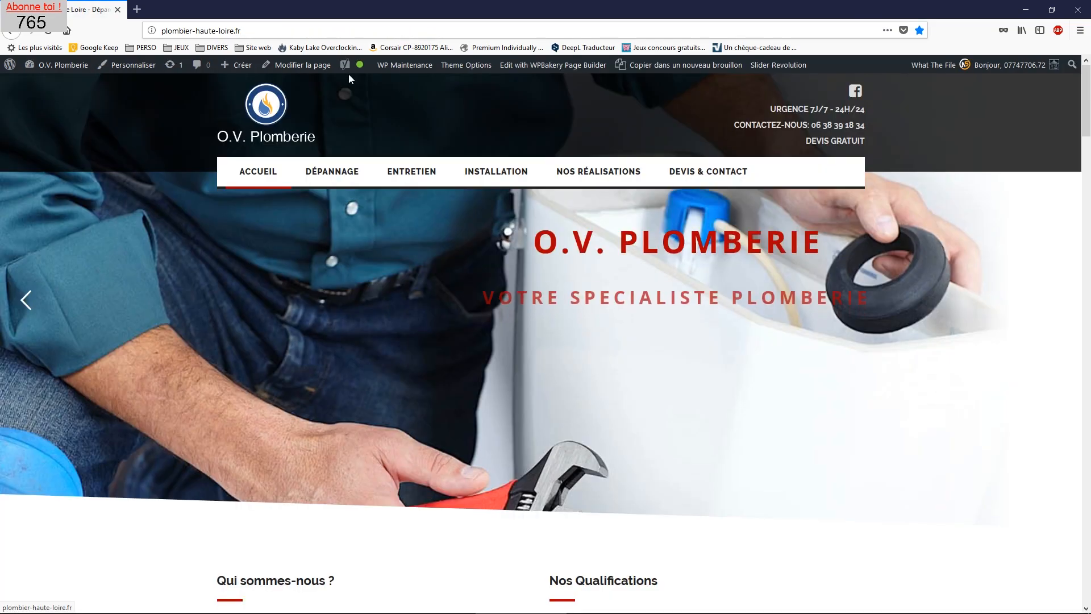
Run Google's page speed test on the site's home page, examine the mobile and desktop results, and close the report.
mouse_move(349, 73)
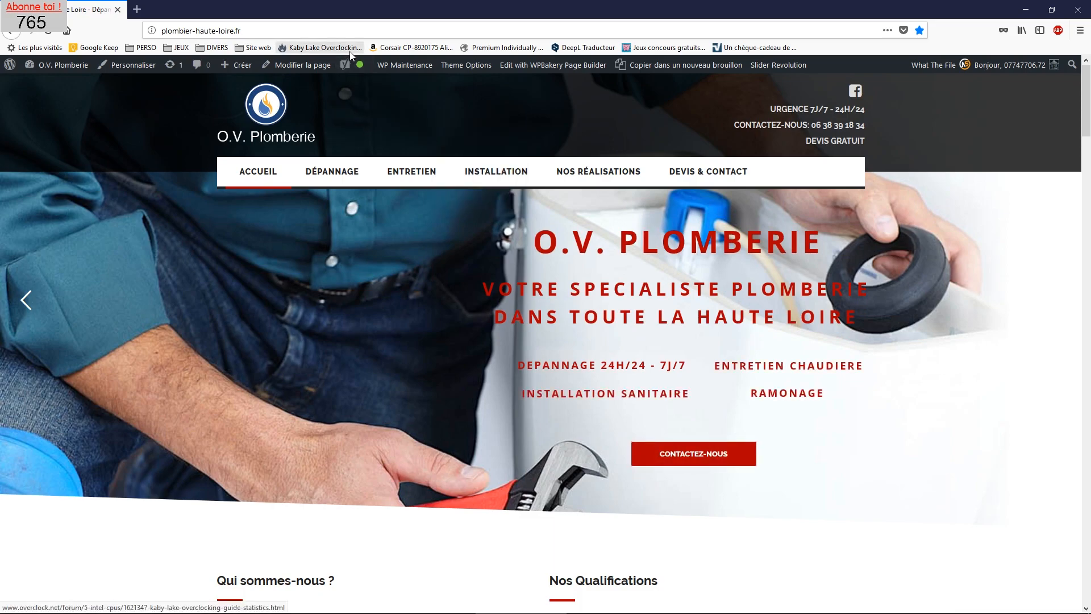
mouse_move(363, 116)
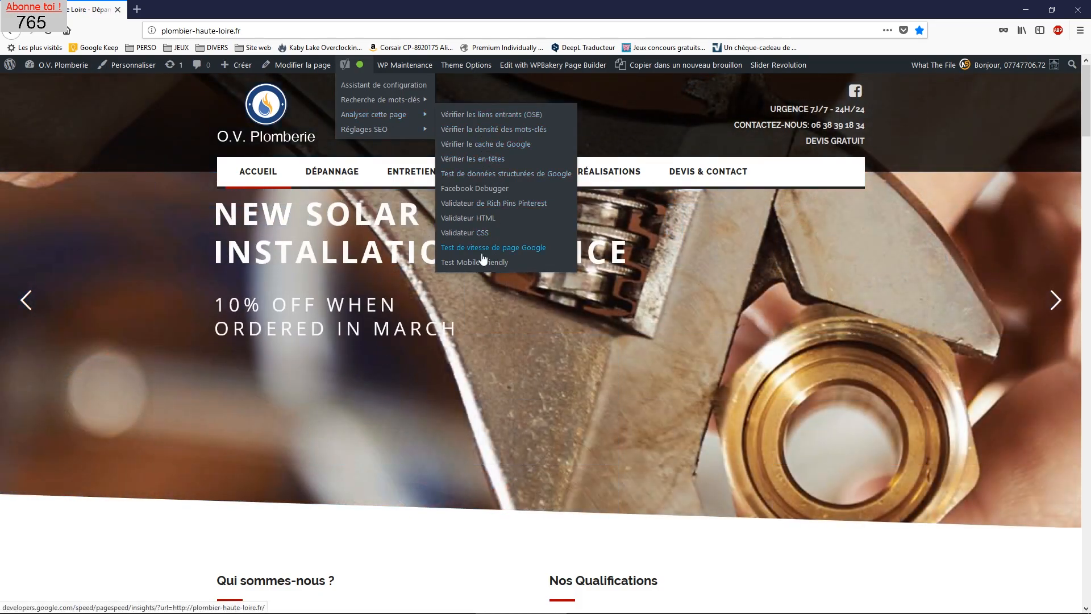
click(482, 253)
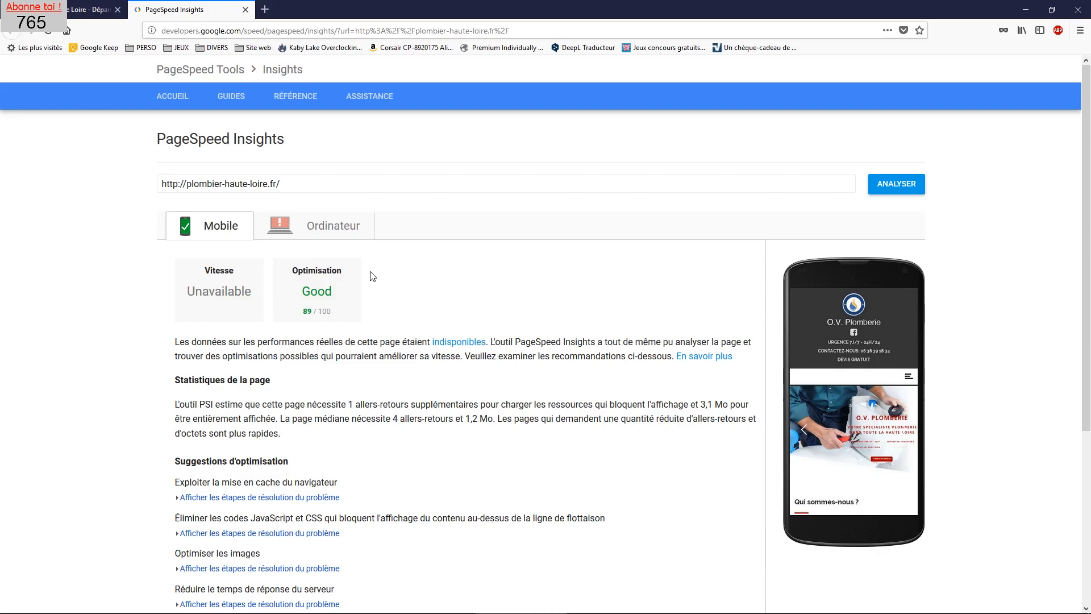
click(349, 238)
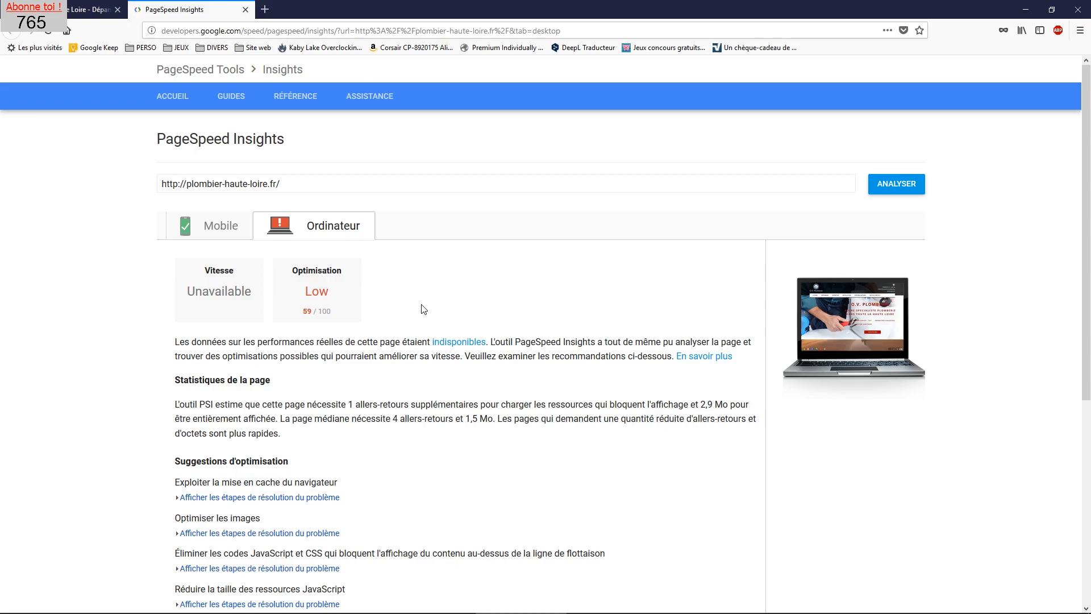
click(245, 9)
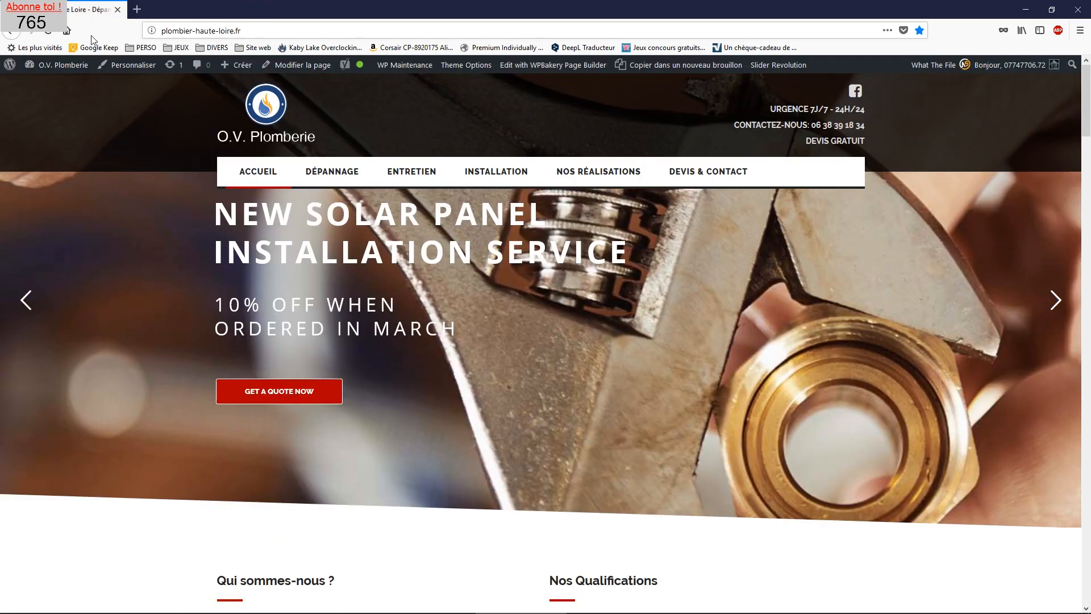
Activate the W3 Total Cache extension and read the notice about its code in the root htaccess file.
click(62, 83)
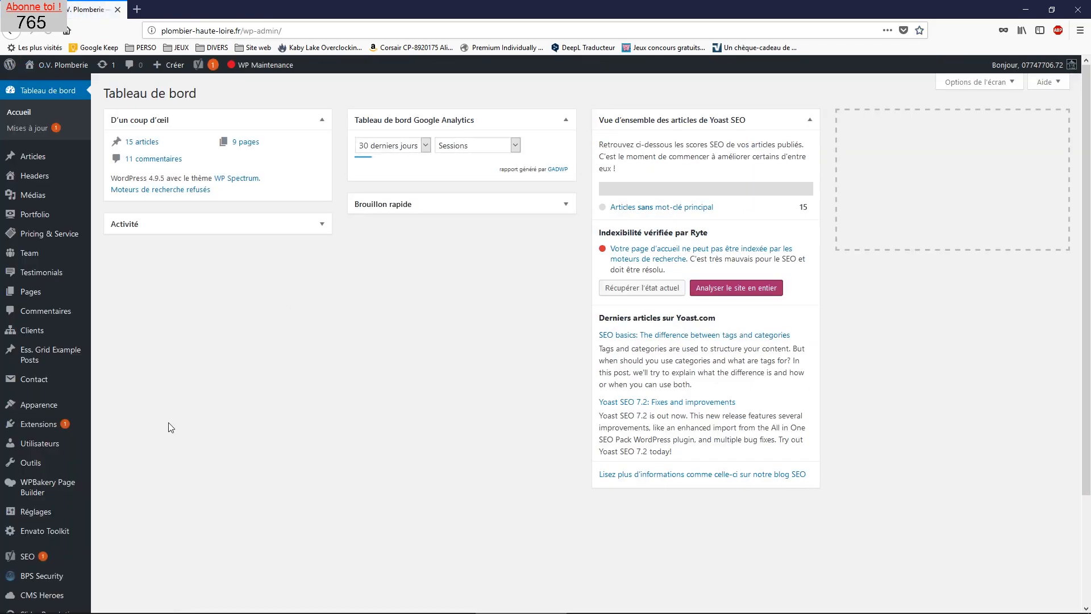
mouse_move(51, 427)
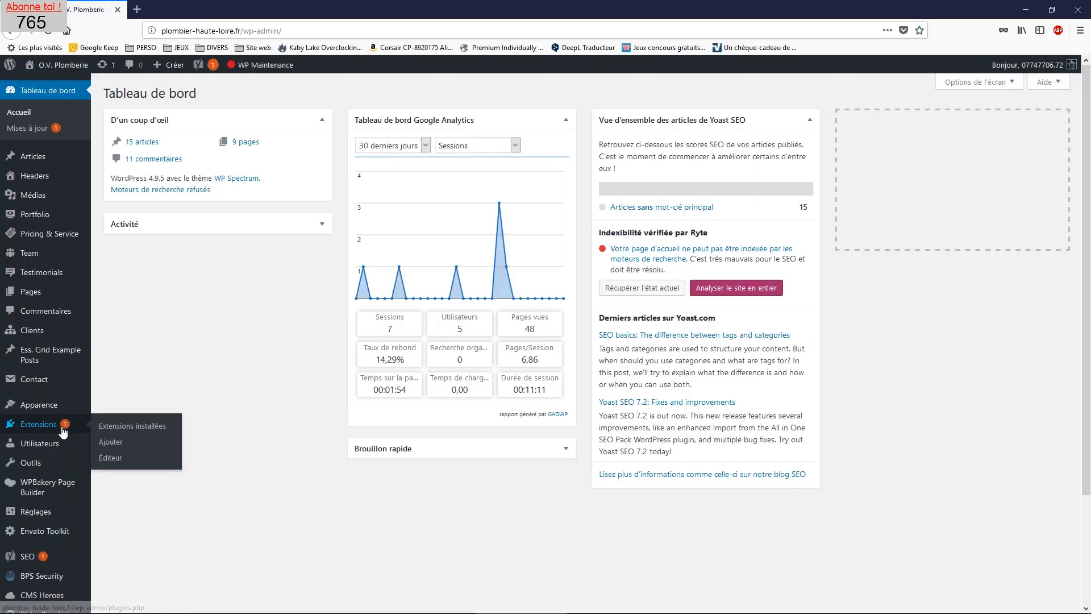
click(140, 432)
click(141, 417)
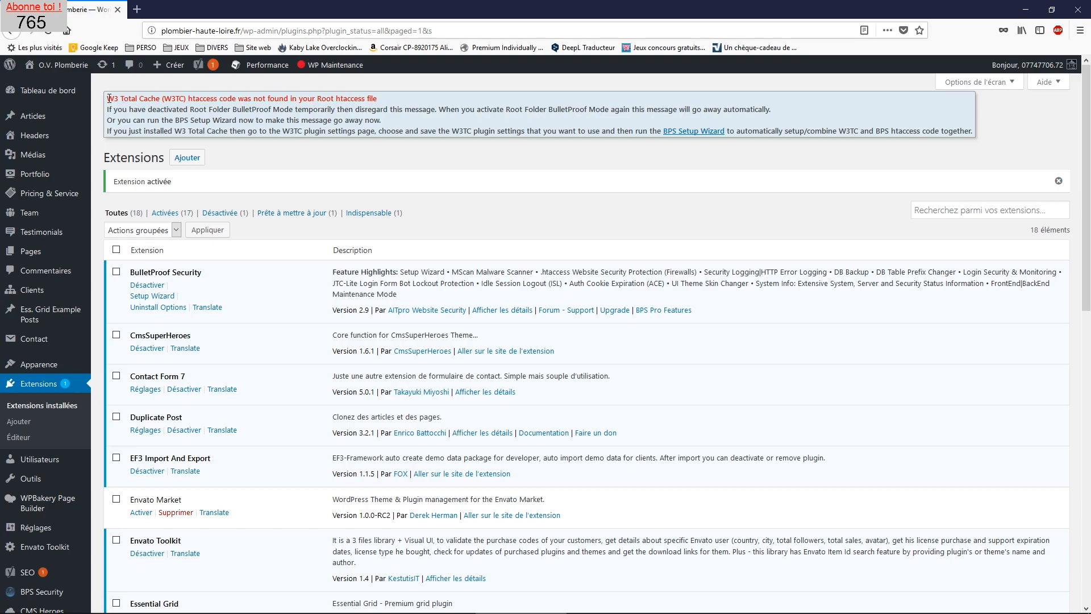
drag(396, 102, 522, 109)
Set the site's permalink structure to "Nom de l'article" and save the changes.
scroll(65, 500, down, 3)
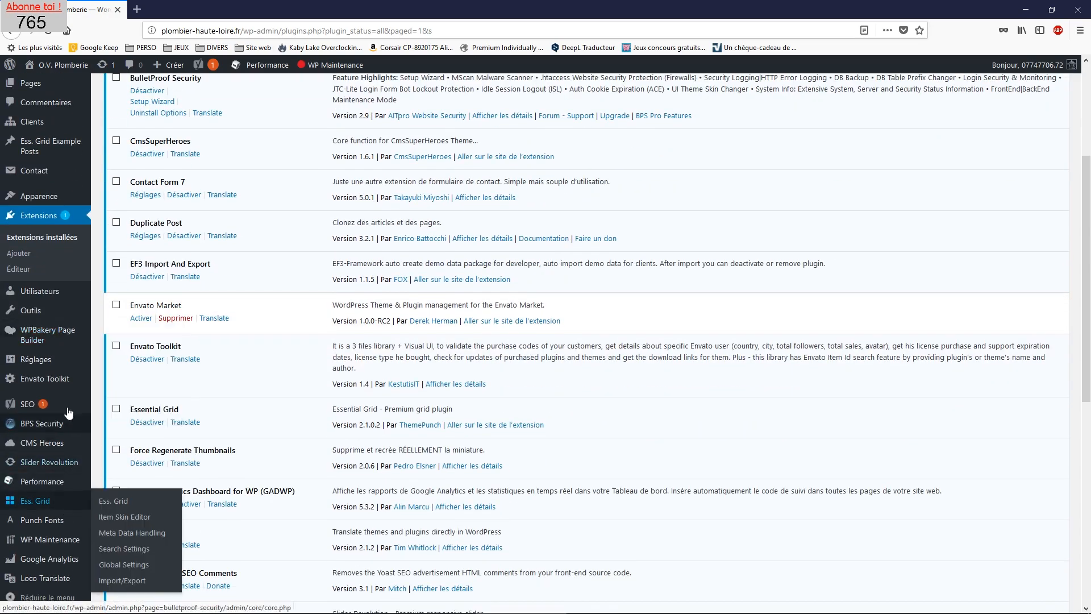
mouse_move(60, 364)
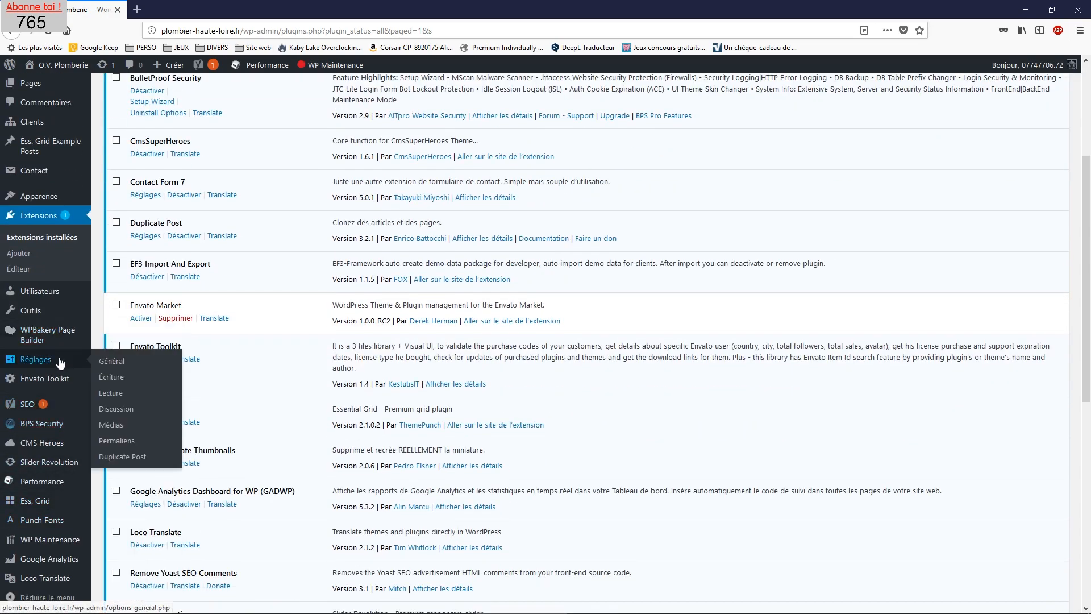
click(129, 443)
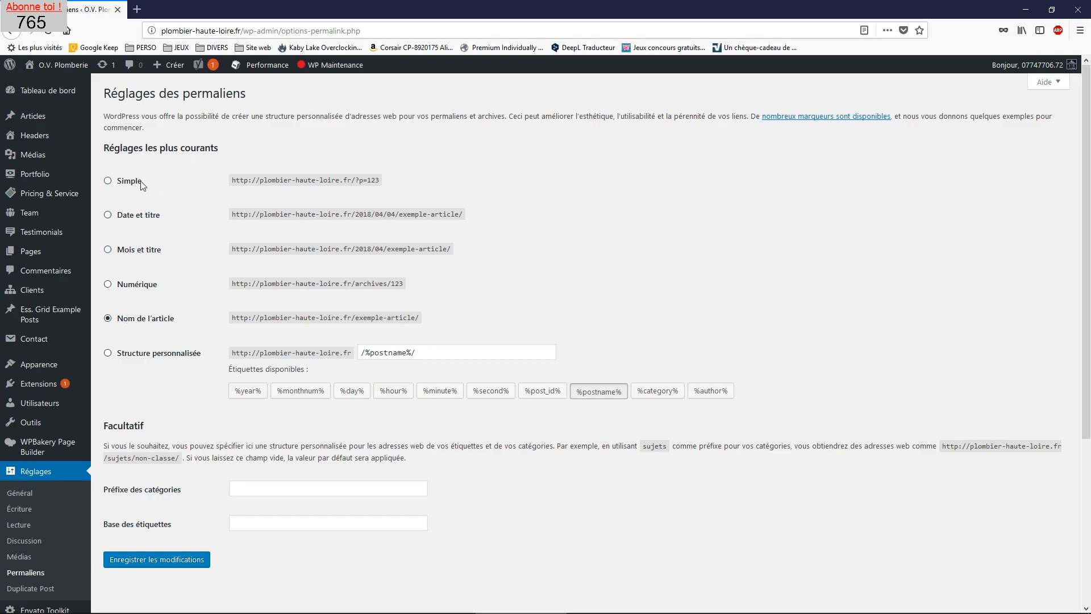
click(136, 319)
click(172, 568)
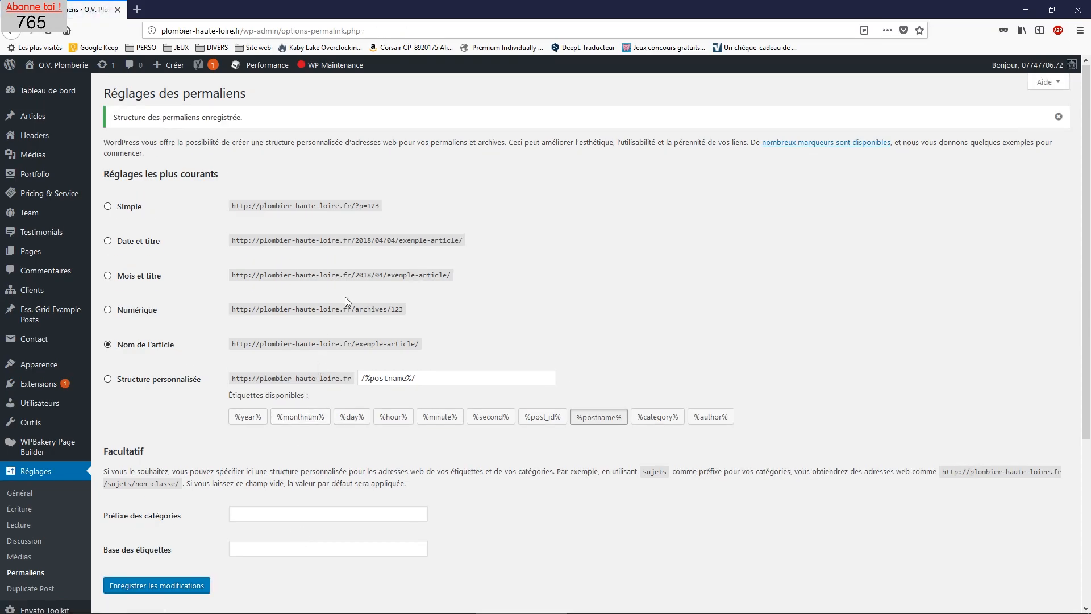
Open the W3 Total Cache dashboard and empty the page cache as its notice about activated or deactivated extensions requests.
mouse_move(48, 94)
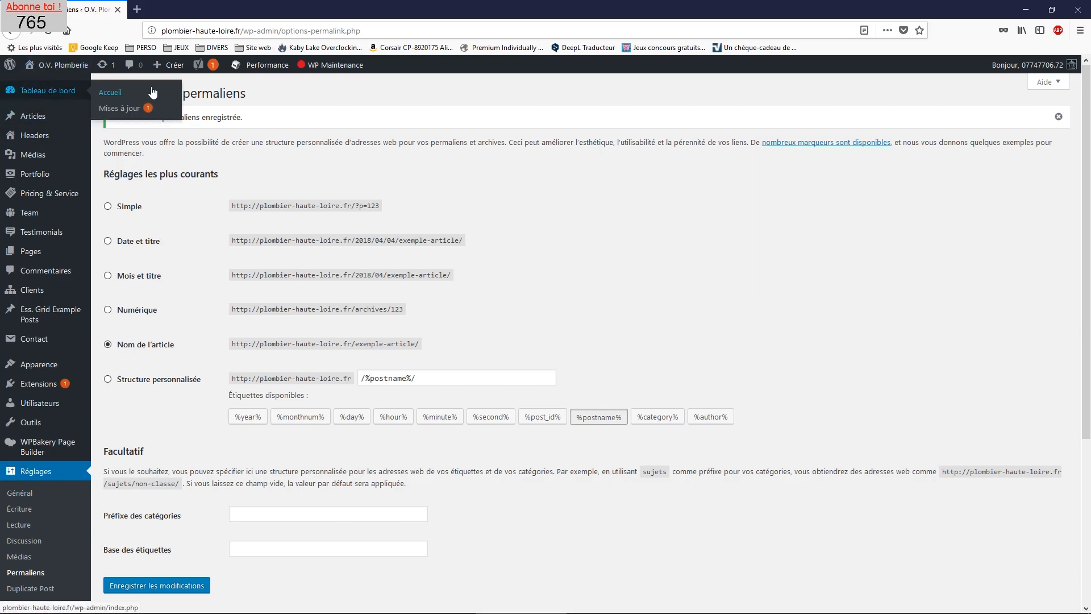
click(122, 99)
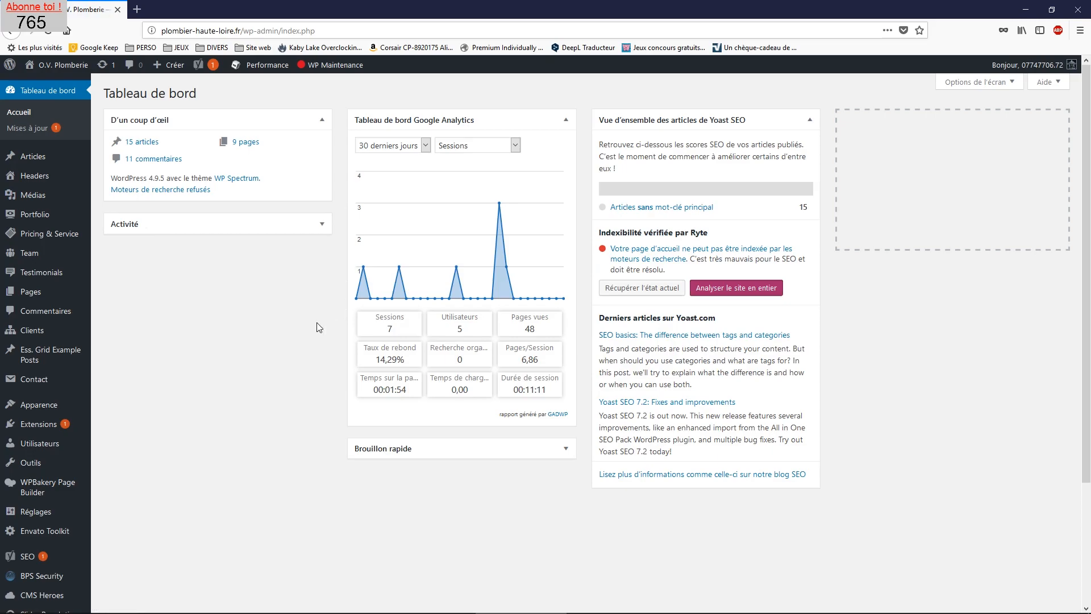
scroll(230, 418, down, 3)
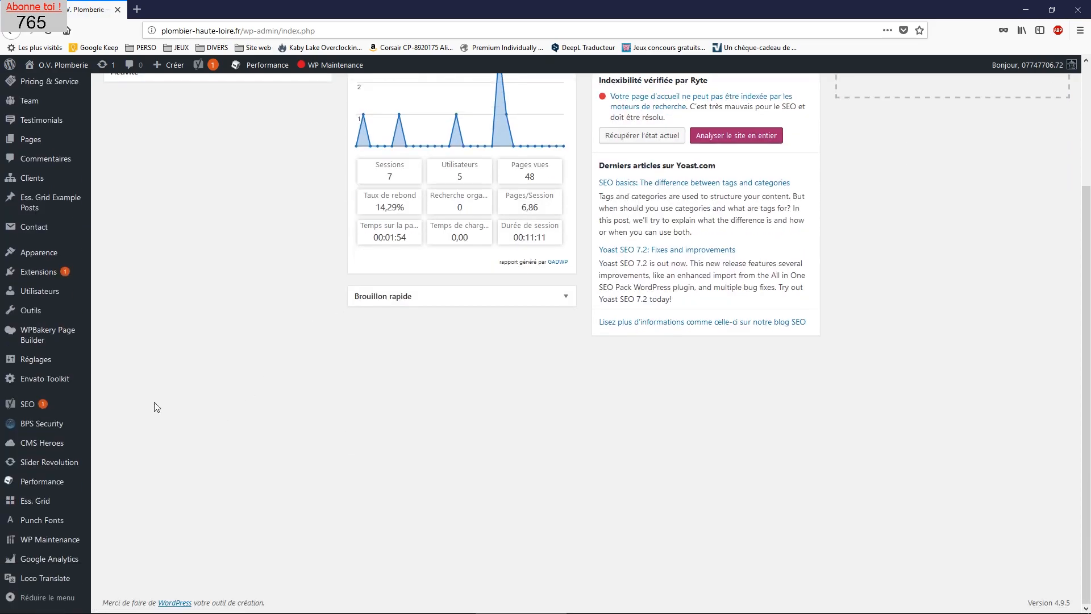
click(68, 487)
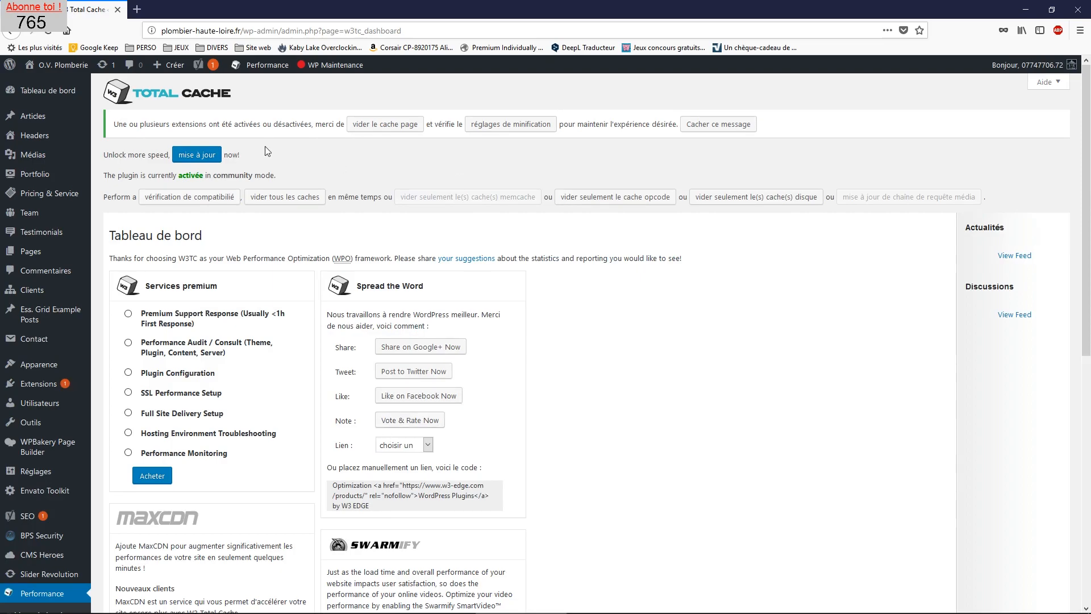
drag(110, 131, 812, 143)
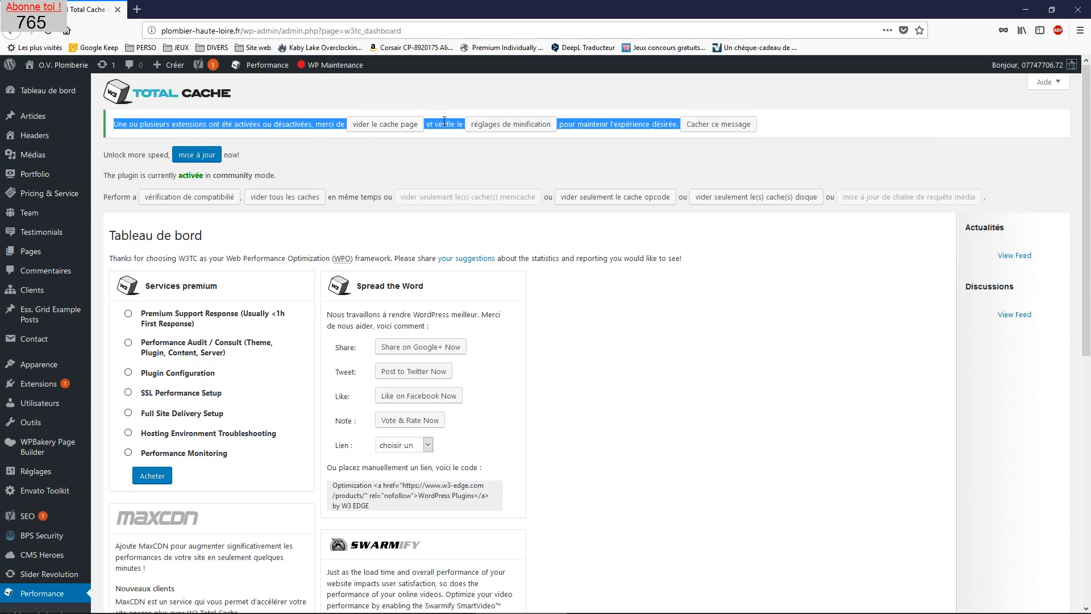
click(392, 128)
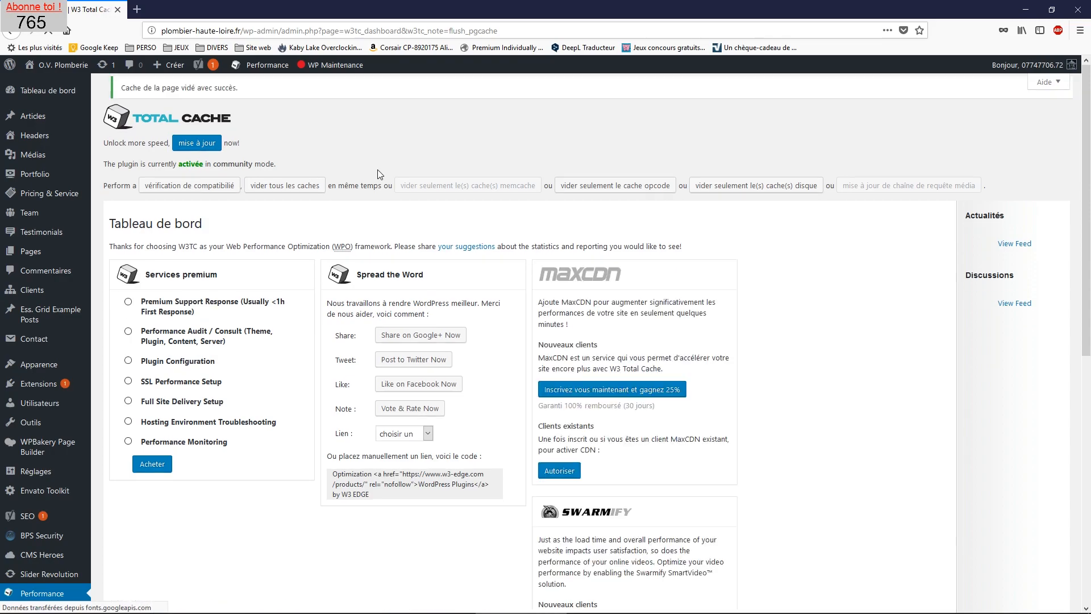
Open W3 Total Cache's minification settings and empty the minification cache.
scroll(34, 475, down, 3)
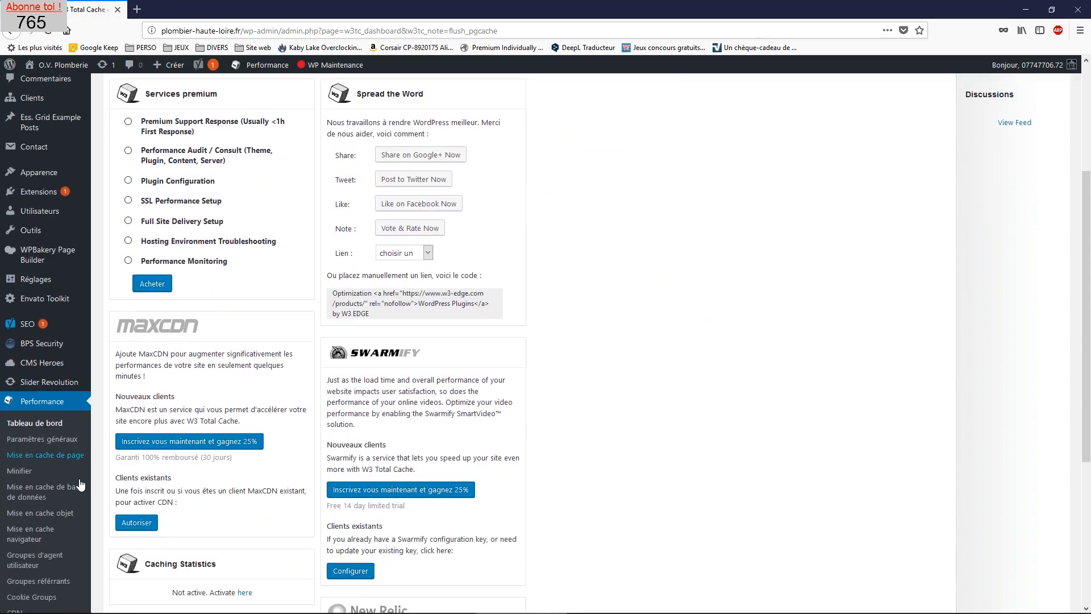
click(20, 468)
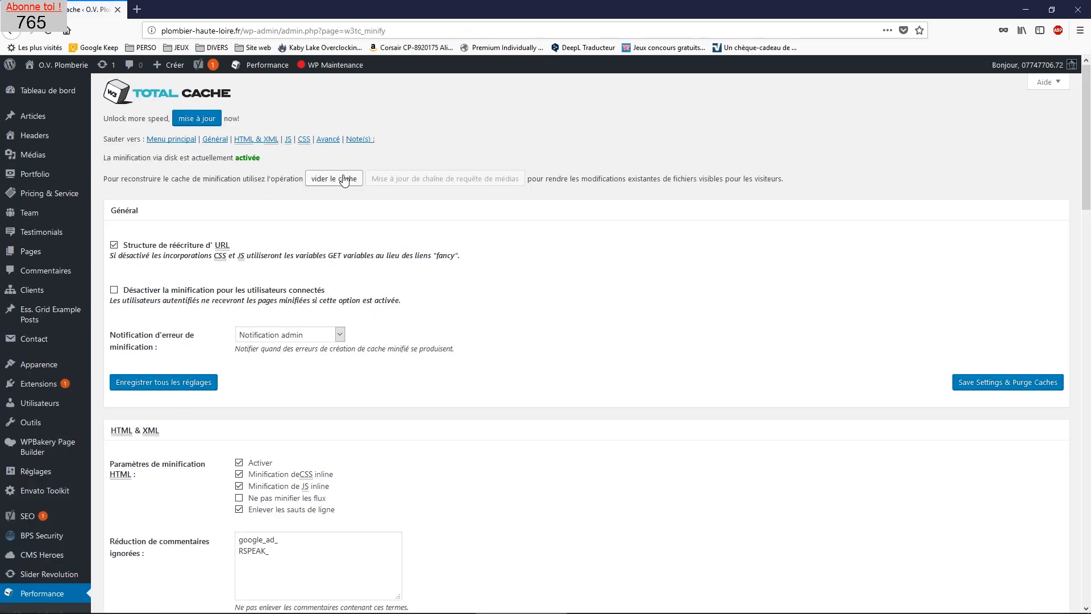
click(345, 179)
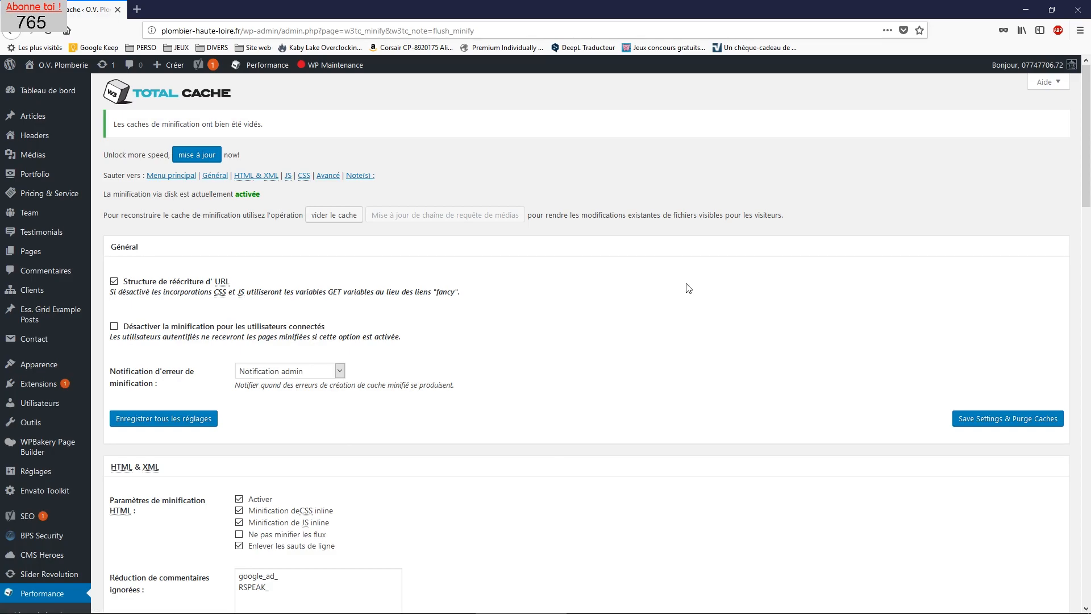
Return to the W3 Total Cache dashboard and fit its browser window into the right half of the desktop.
scroll(314, 385, down, 3)
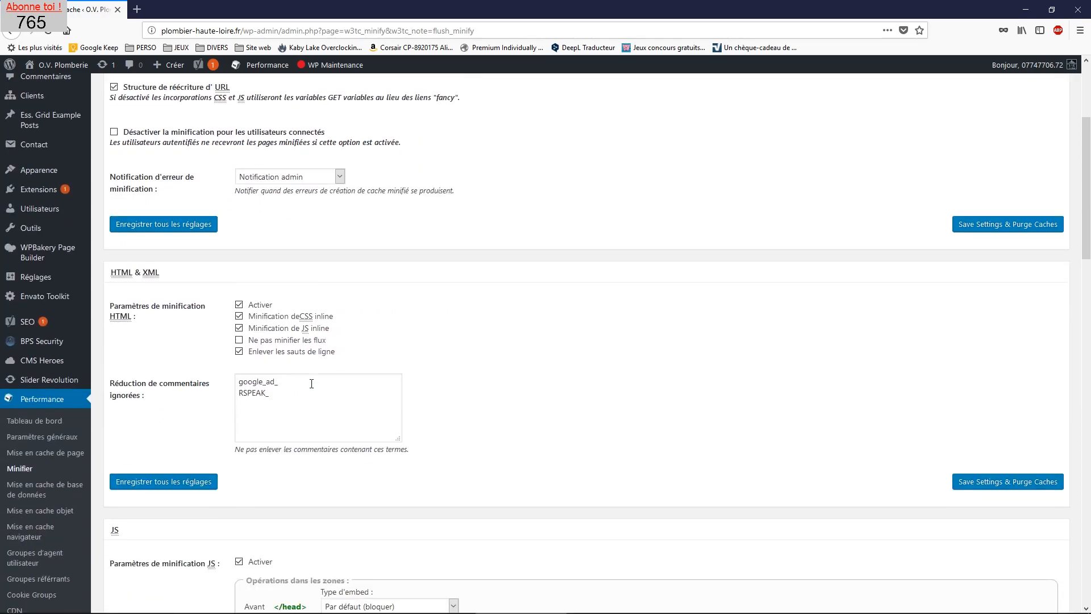
click(53, 405)
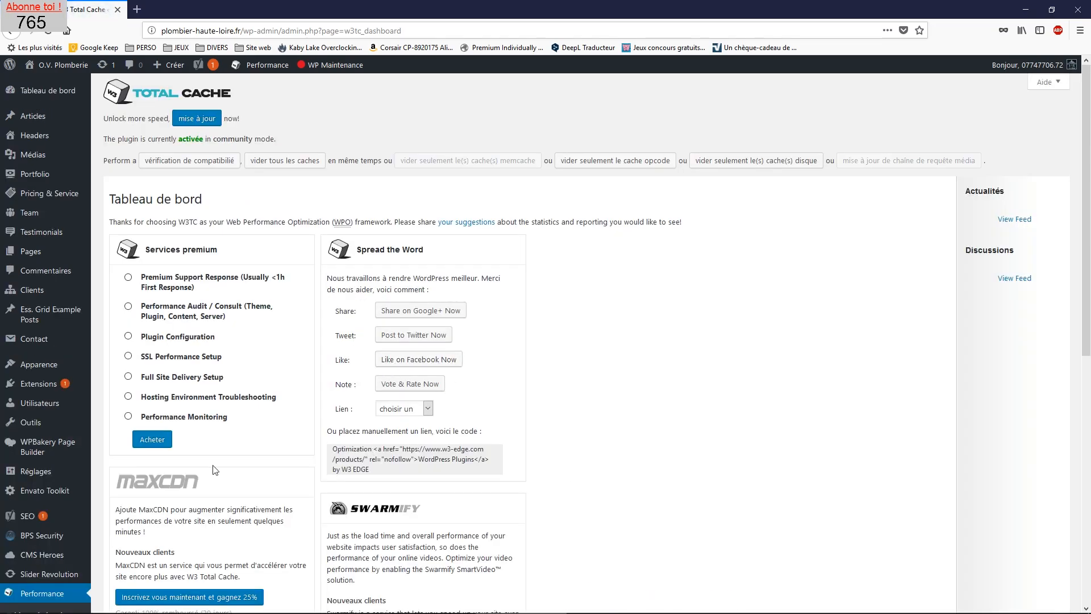
click(1051, 10)
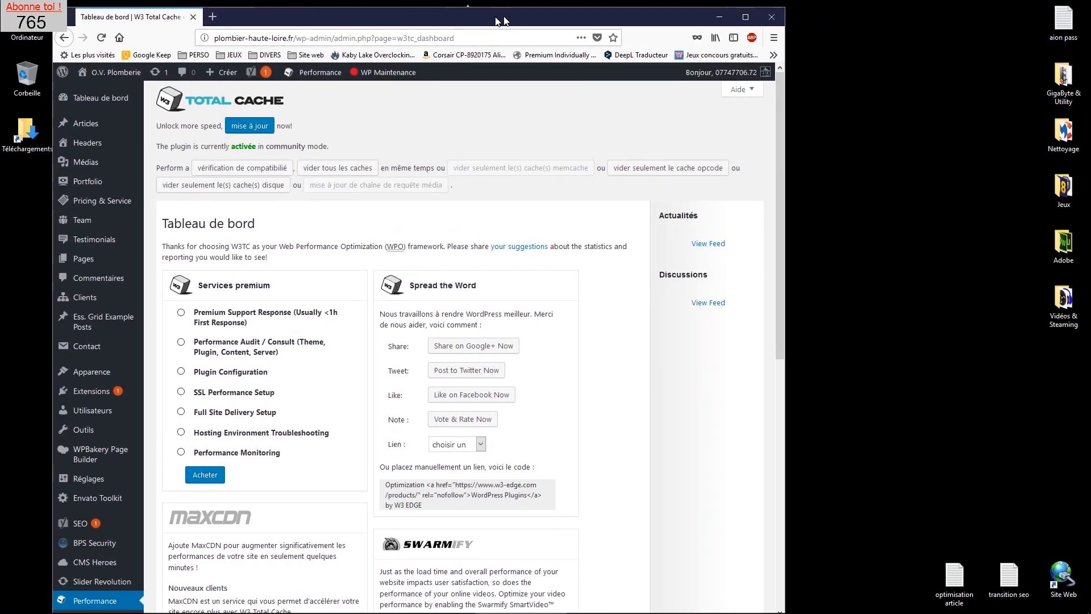
drag(638, 31, 805, 14)
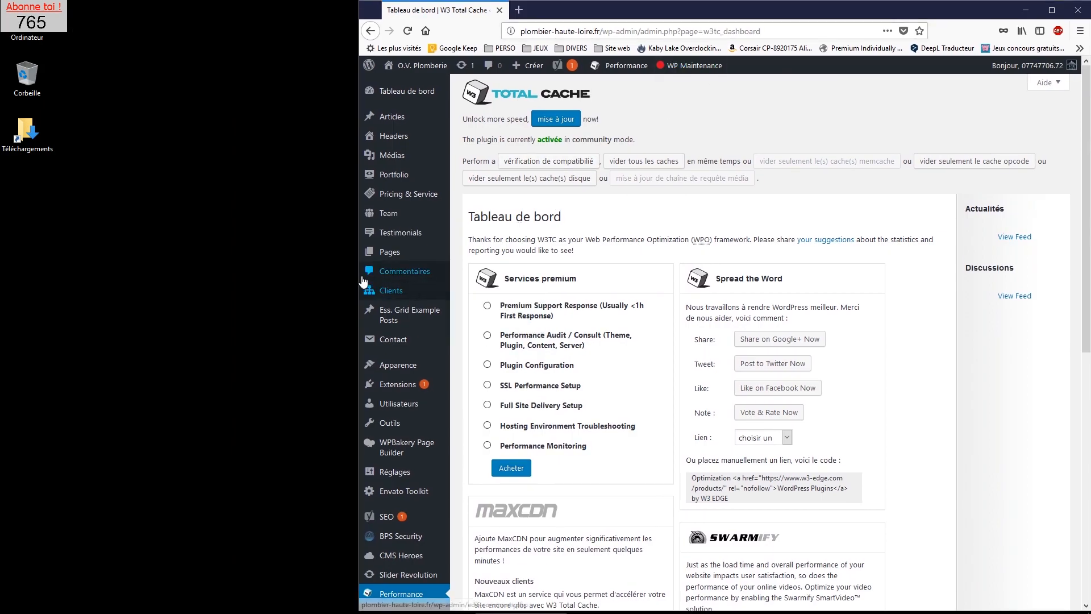
drag(360, 272, 569, 273)
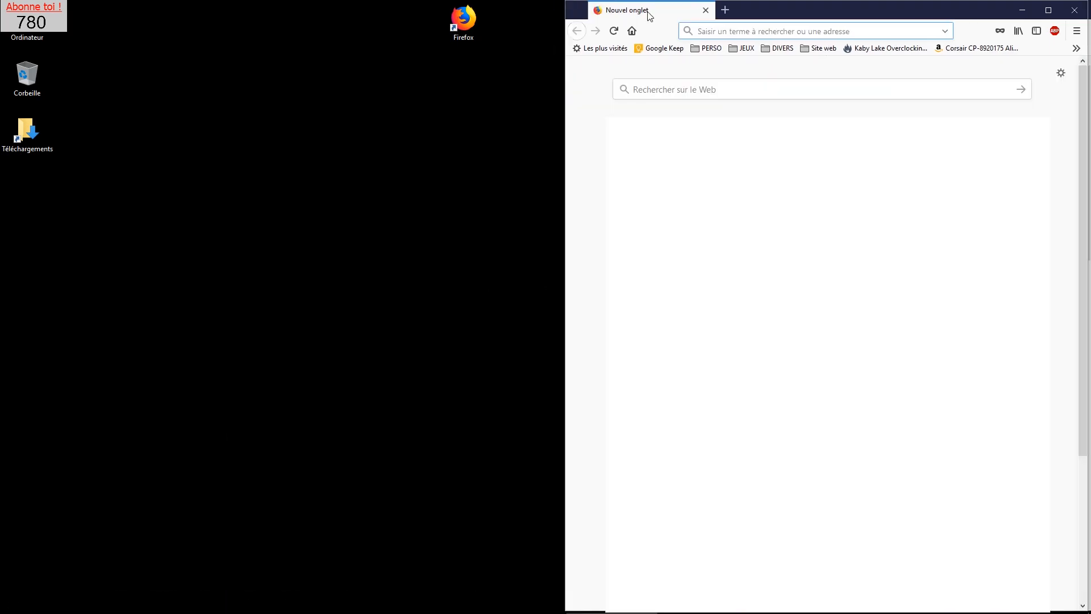
Place a second browser window with the tutoriels-astuces.fr admin dashboard on the left half of the desktop, sized to sit beside the first.
drag(646, 11, 197, 58)
drag(448, 5, 334, 9)
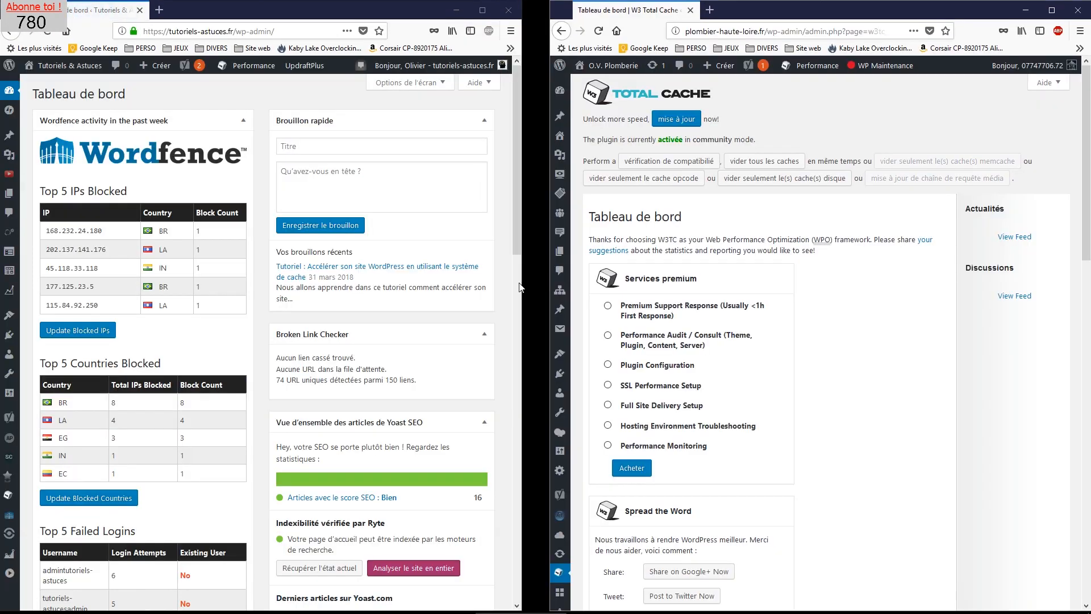
drag(524, 279, 546, 275)
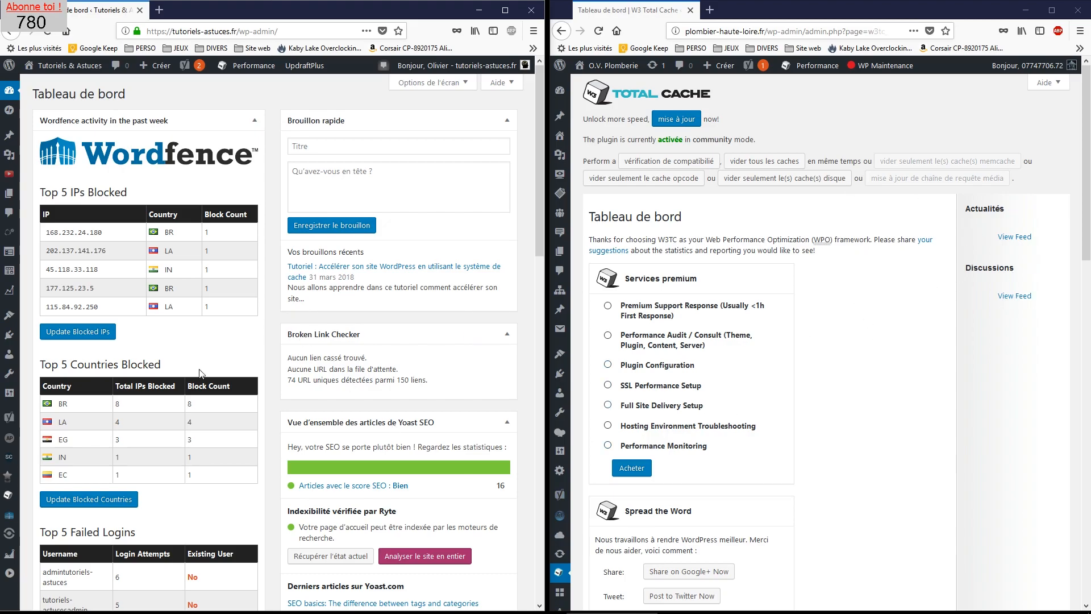
Open the W3 Total Cache general settings (Paramètres généraux) of both sites for side-by-side comparison.
mouse_move(9, 495)
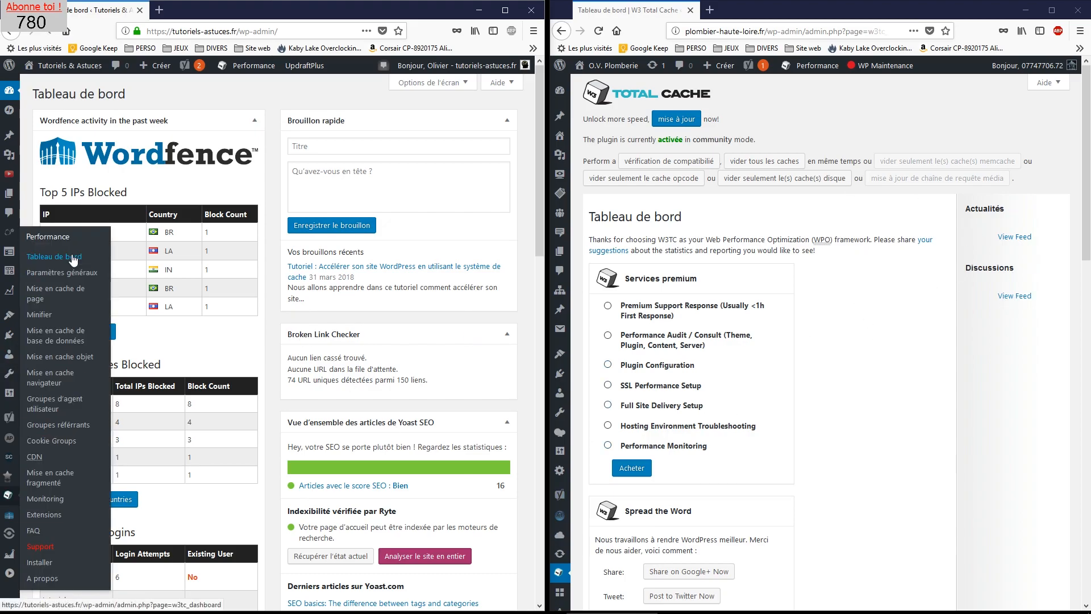
click(72, 258)
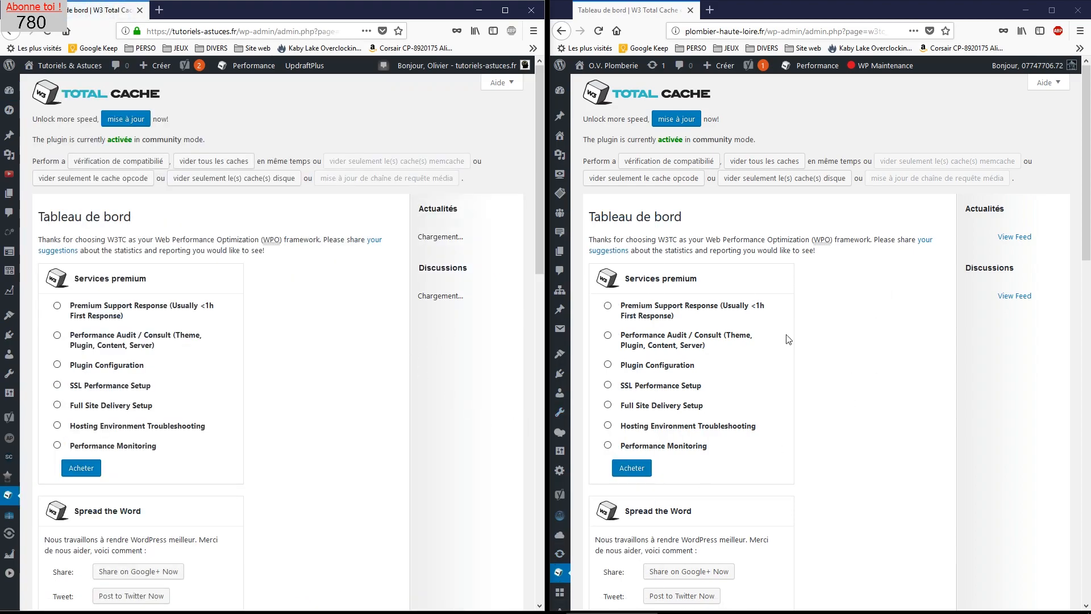
mouse_move(9, 496)
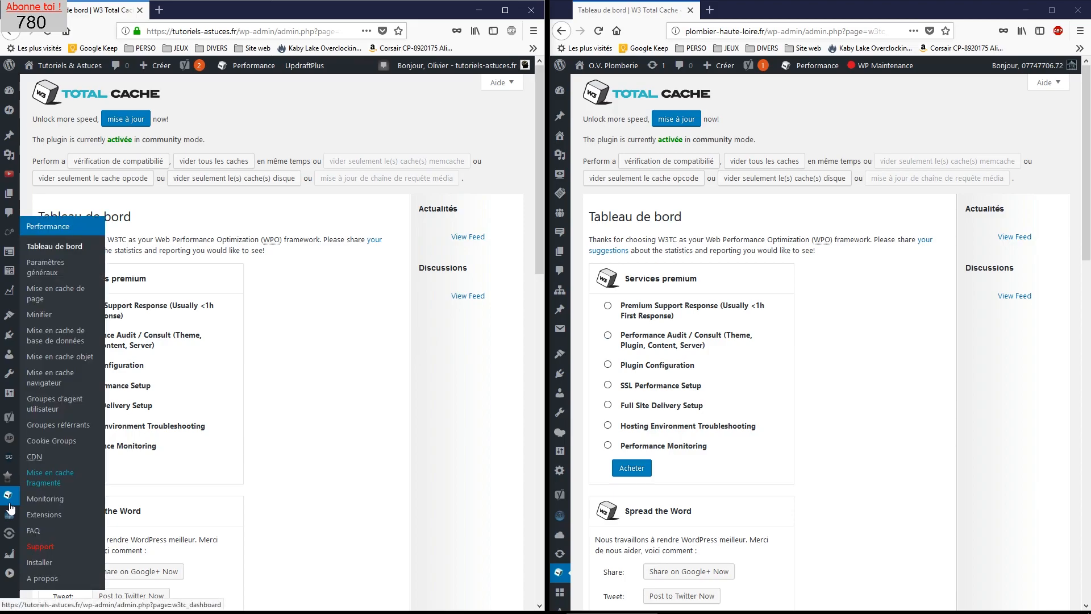
click(62, 273)
mouse_move(560, 572)
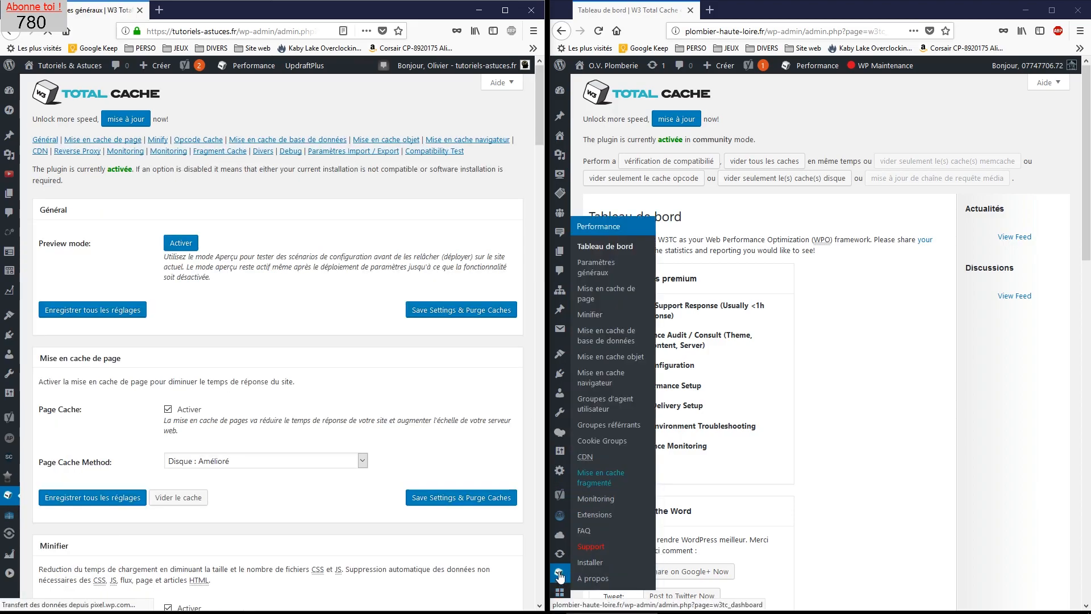
click(613, 274)
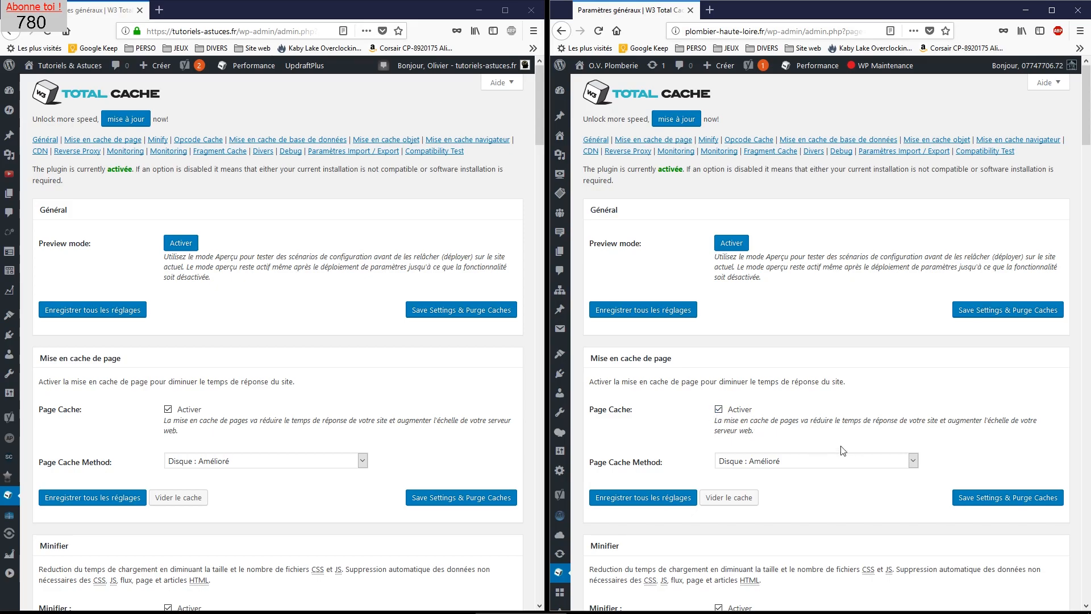
Choose "Disque : Amélioré" as plombier-haute-loire.fr's page cache method and check its minification settings against the reference site.
click(807, 465)
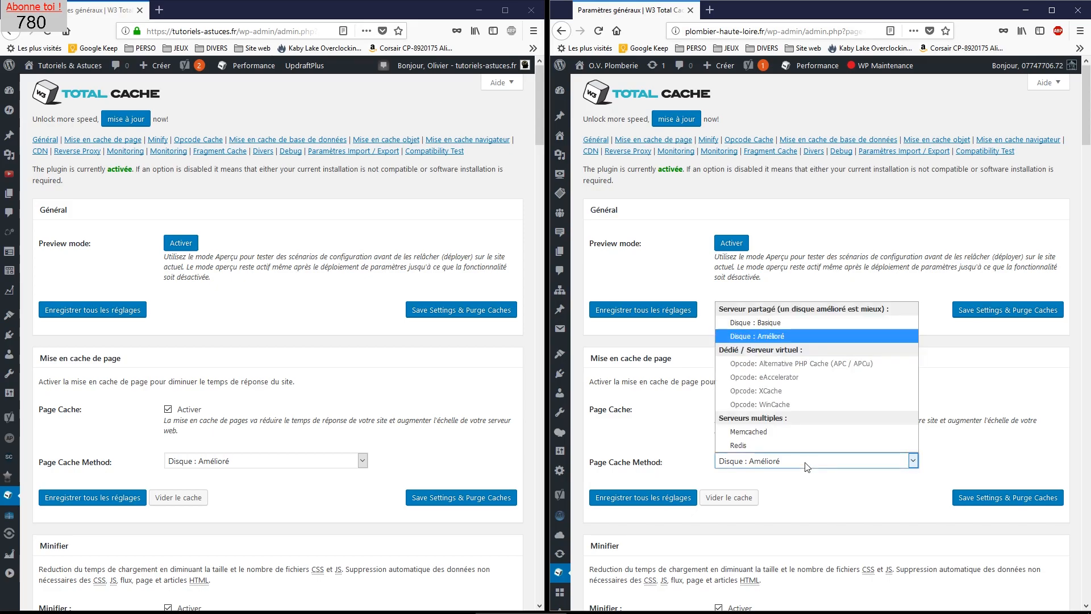
click(756, 339)
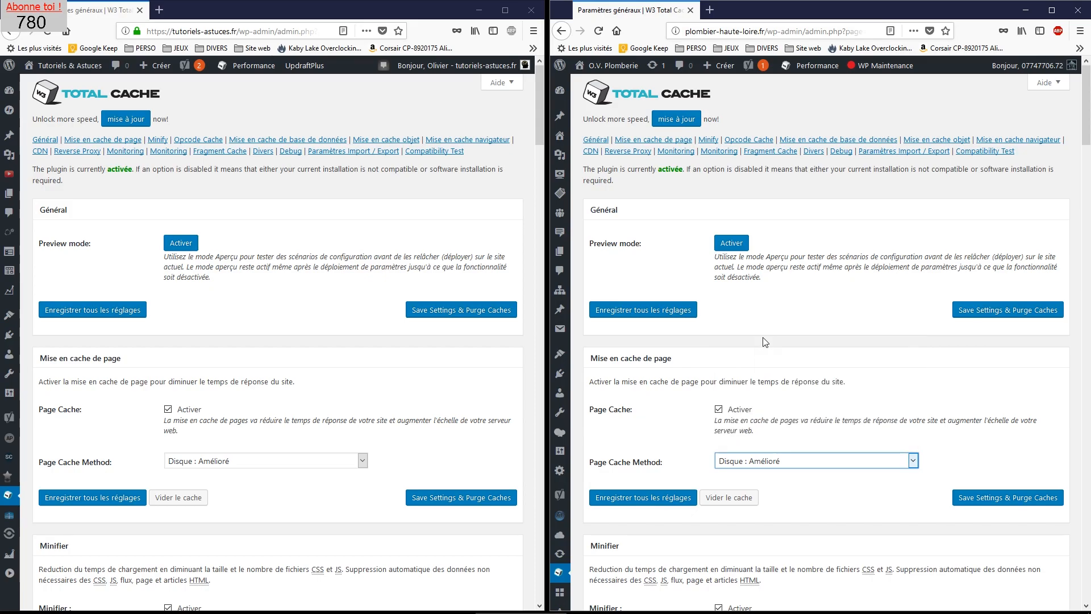
scroll(841, 439, down, 5)
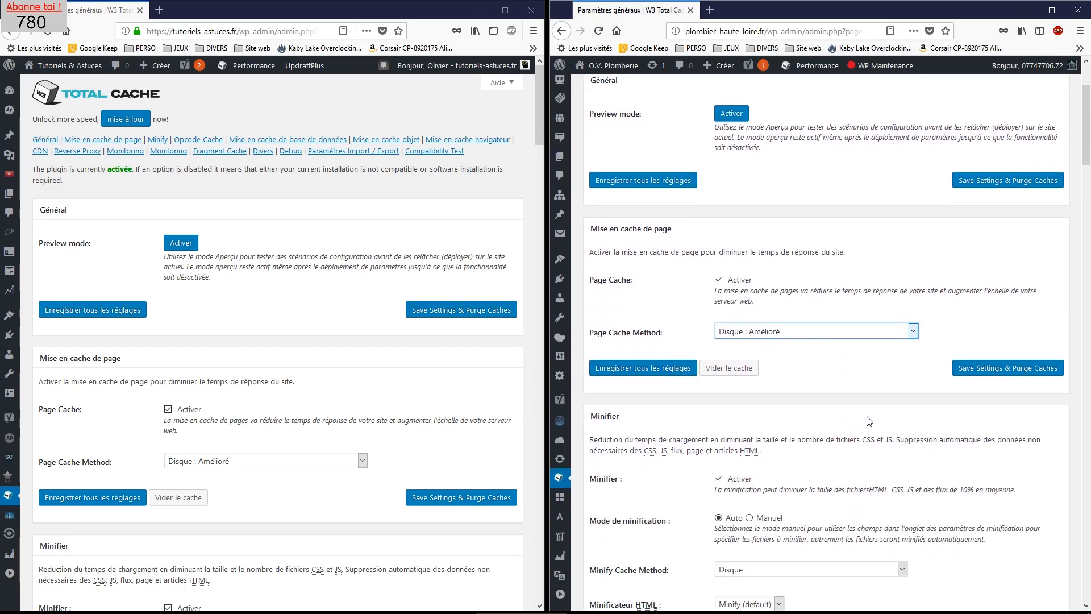
scroll(874, 403, down, 3)
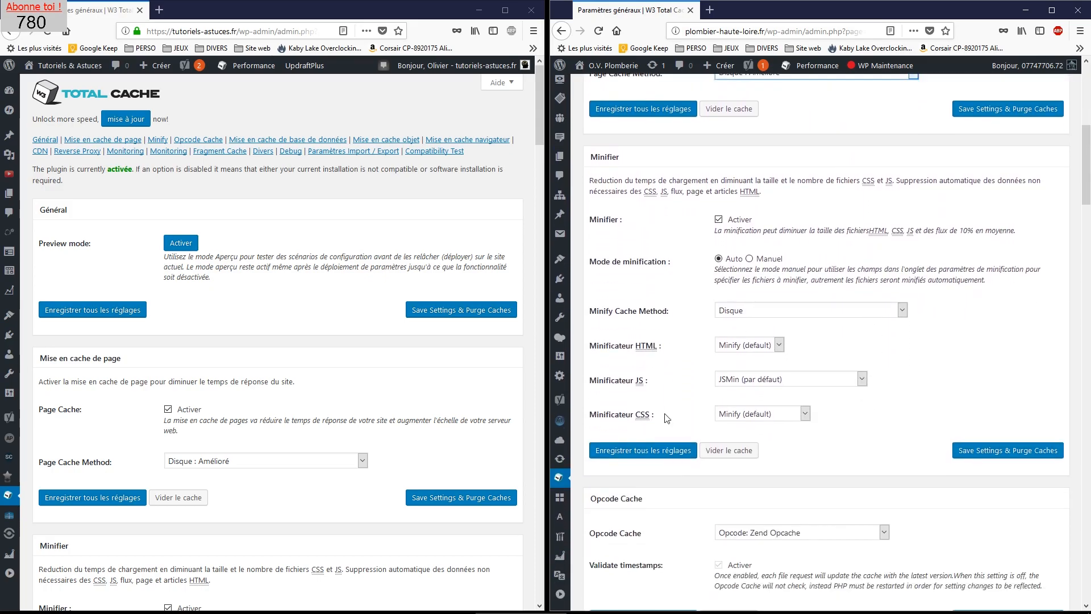
scroll(440, 497, down, 6)
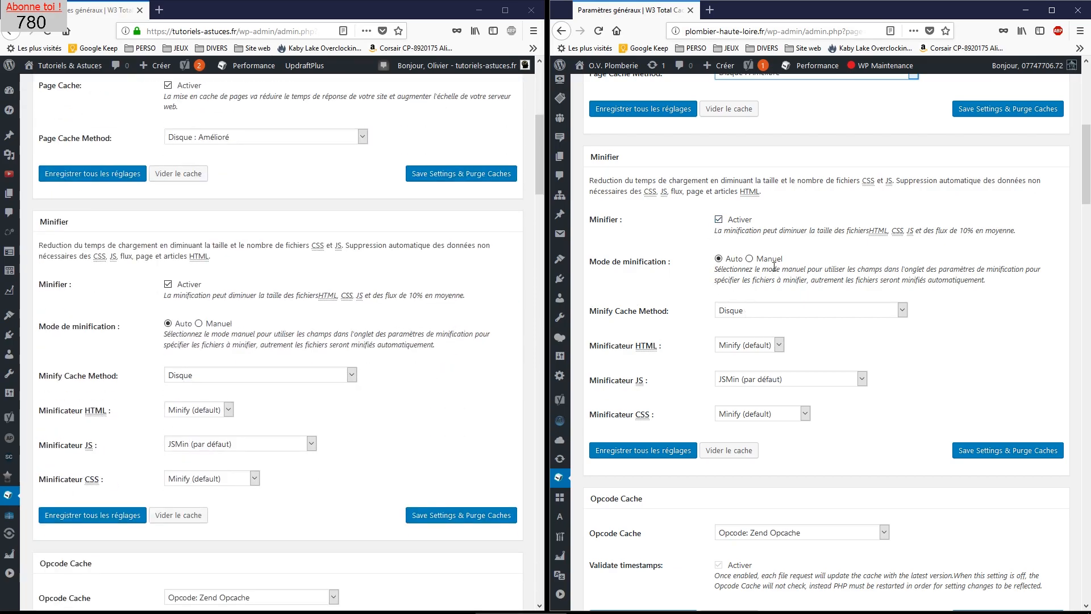
click(758, 312)
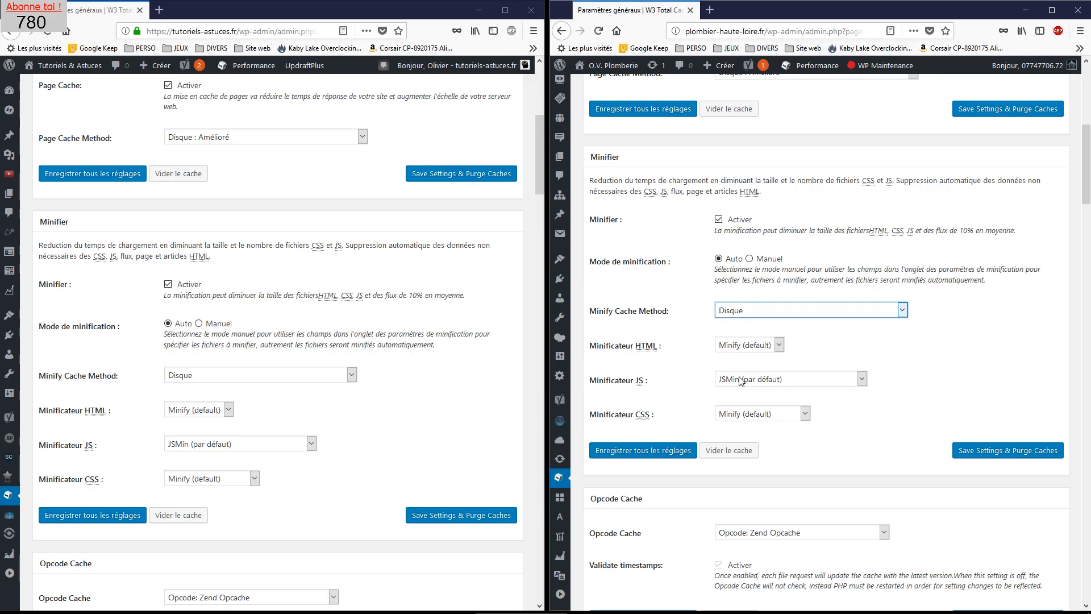
Compare the Opcode Cache settings of plombier-haute-loire.fr with those of the reference site.
scroll(943, 485, down, 1)
scroll(943, 485, down, 5)
scroll(306, 467, down, 4)
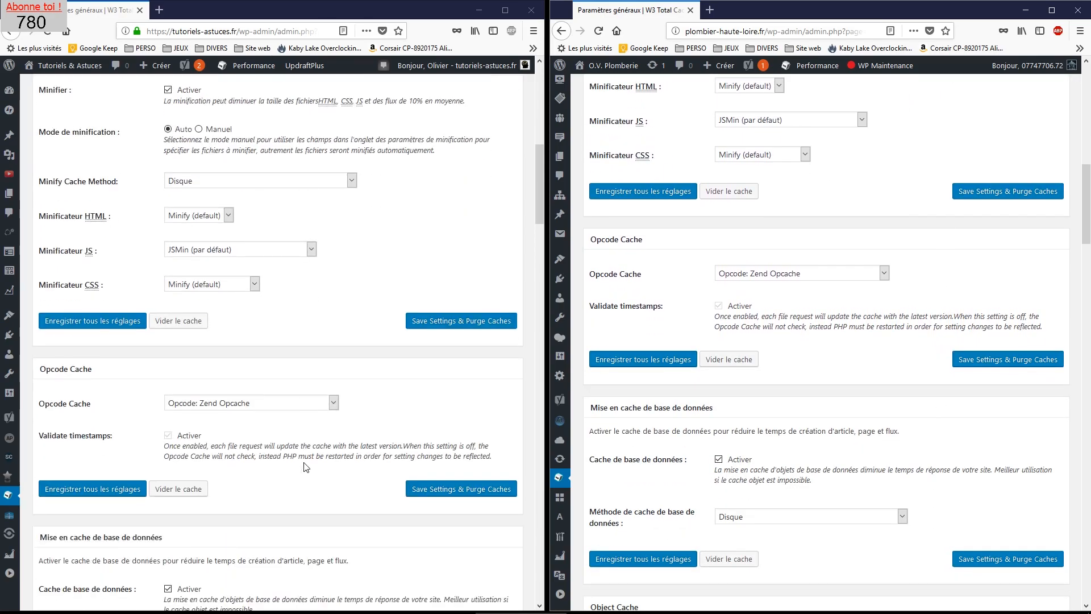
click(794, 275)
click(795, 275)
scroll(402, 387, down, 2)
scroll(401, 387, down, 3)
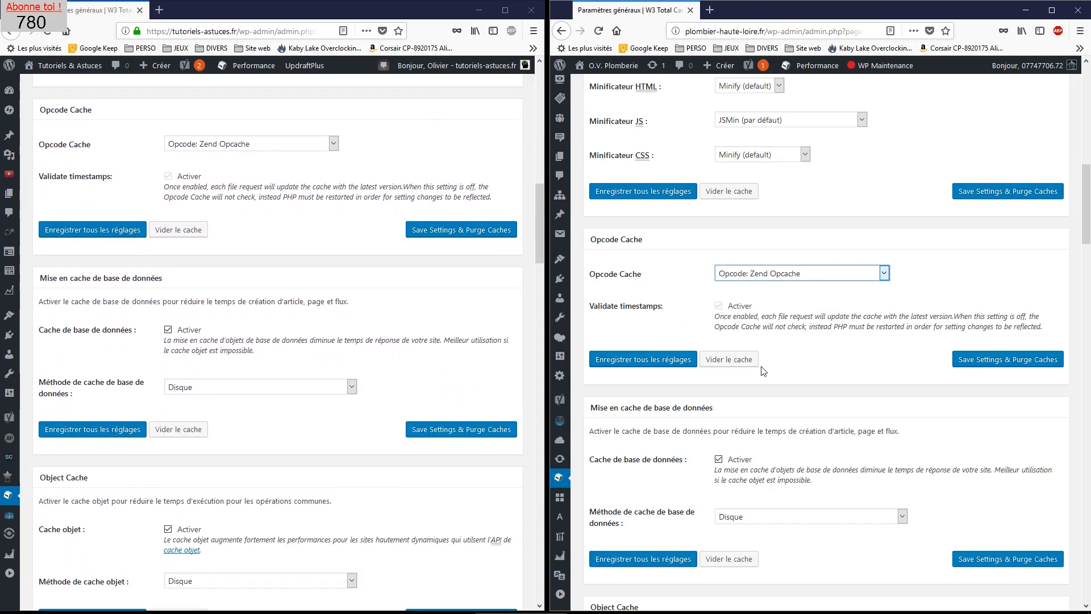
Choose "Disque" as the database cache method for plombier-haute-loire.fr.
scroll(762, 373, down, 4)
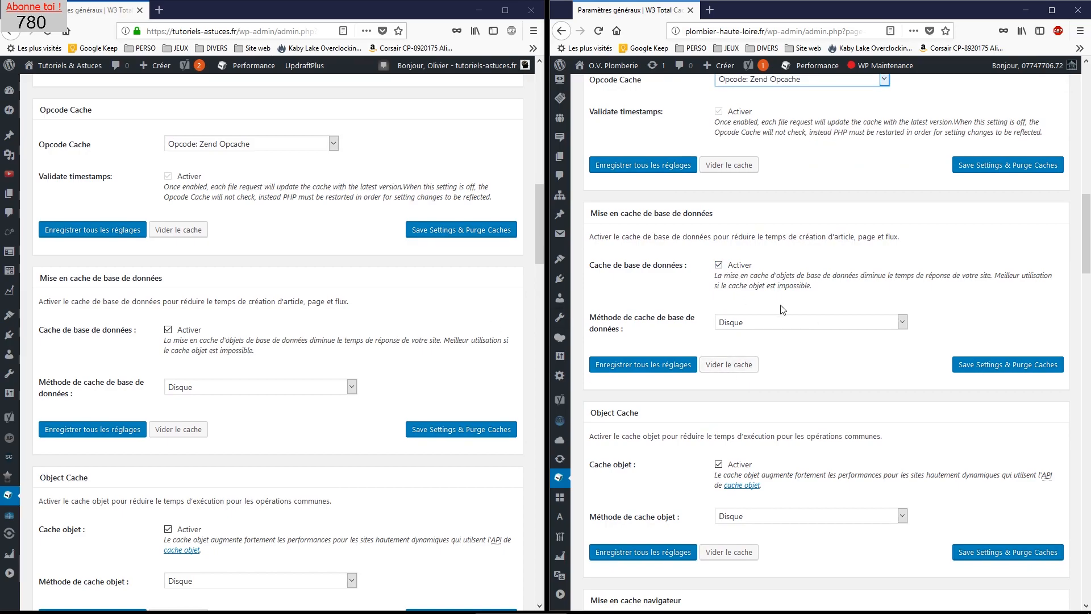
click(804, 322)
click(747, 324)
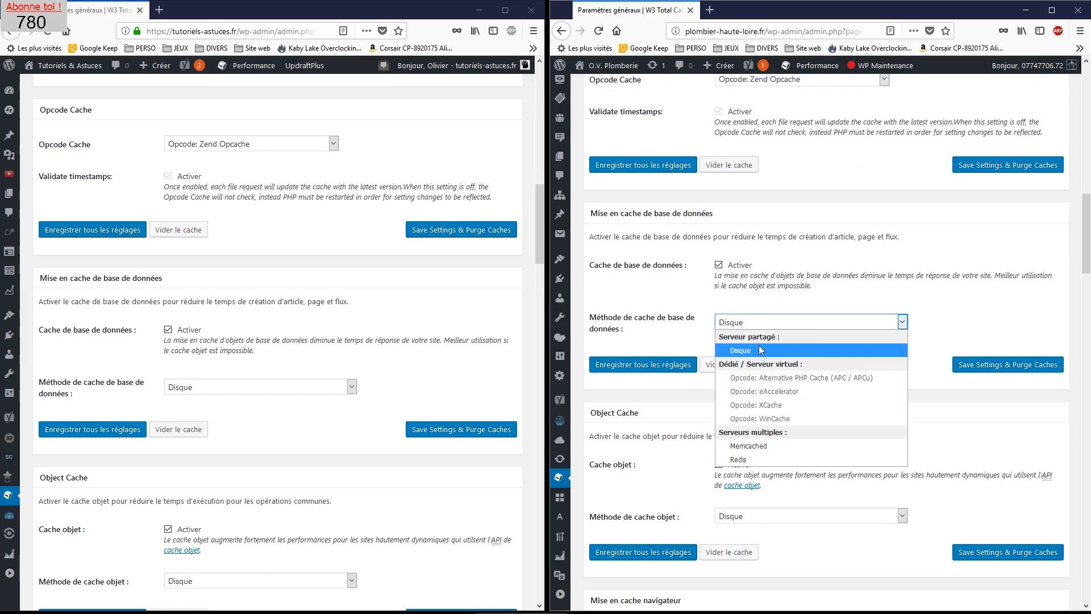
click(749, 351)
scroll(384, 453, down, 3)
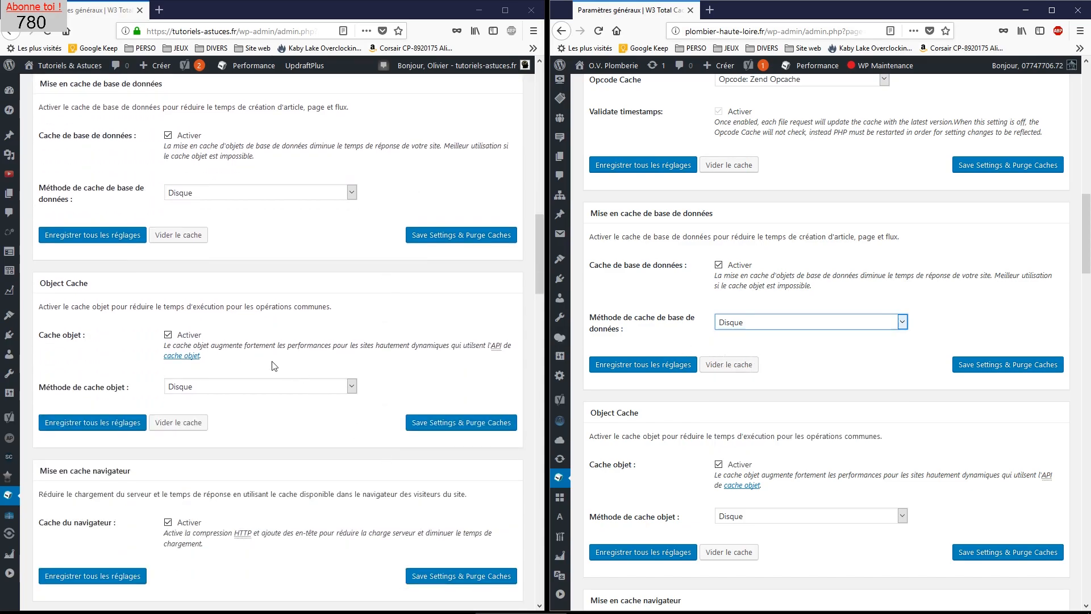
Compare the object cache, browser cache, CDN, reverse proxy, monitoring and fragment cache settings of the two sites.
scroll(768, 382, down, 3)
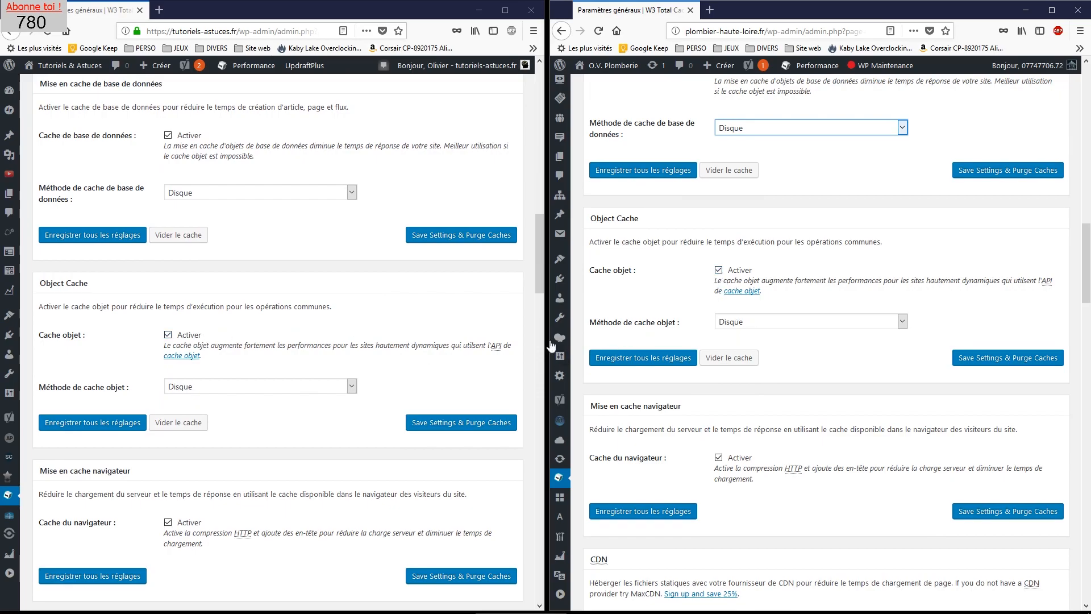
scroll(330, 400, down, 3)
scroll(821, 378, down, 1)
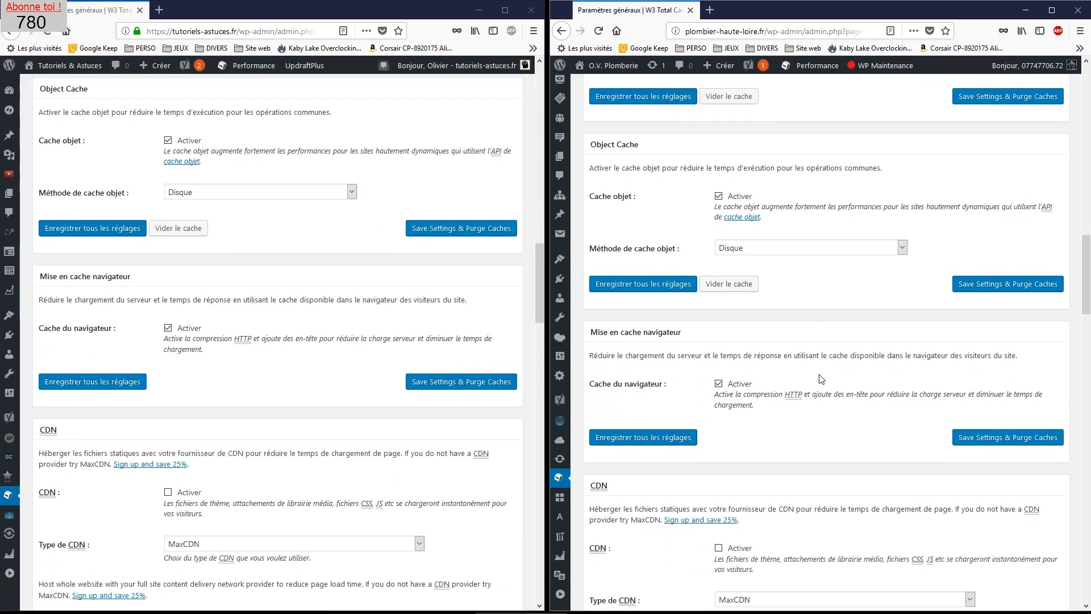
scroll(821, 379, down, 1)
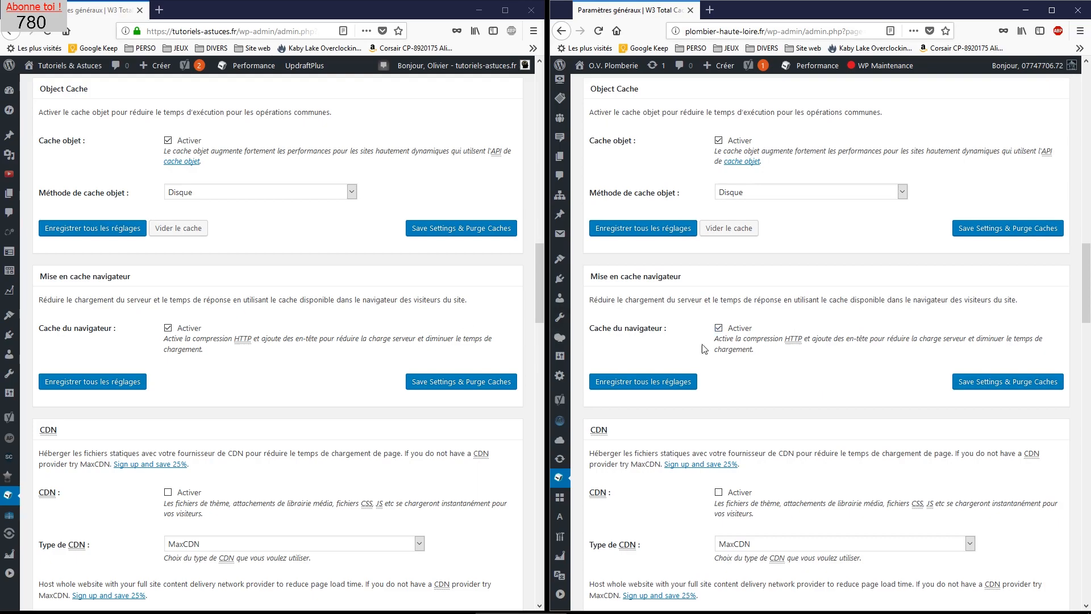
scroll(341, 437, down, 3)
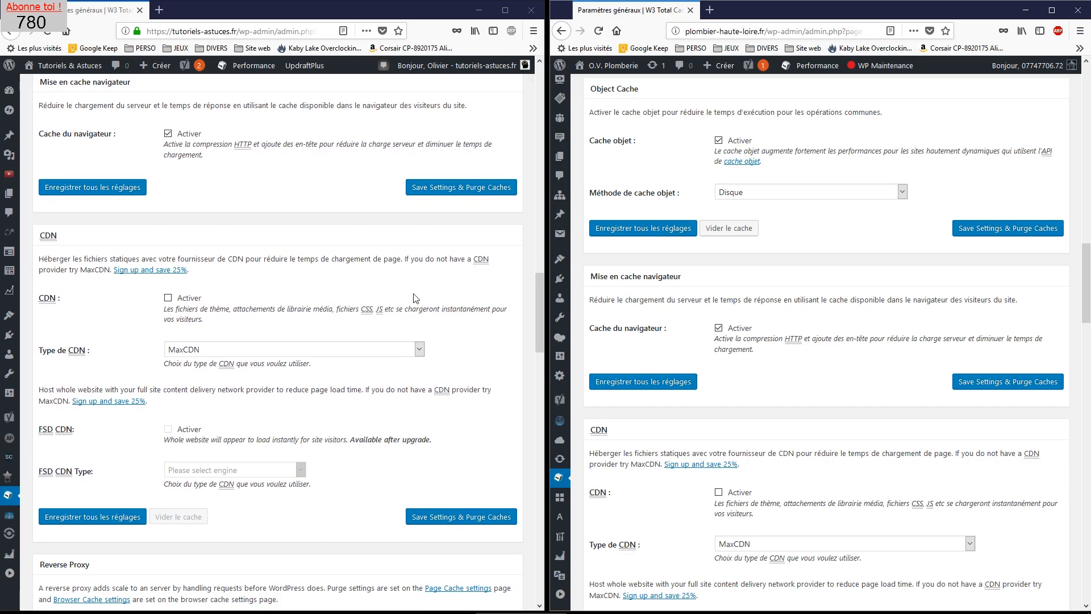
scroll(689, 467, down, 3)
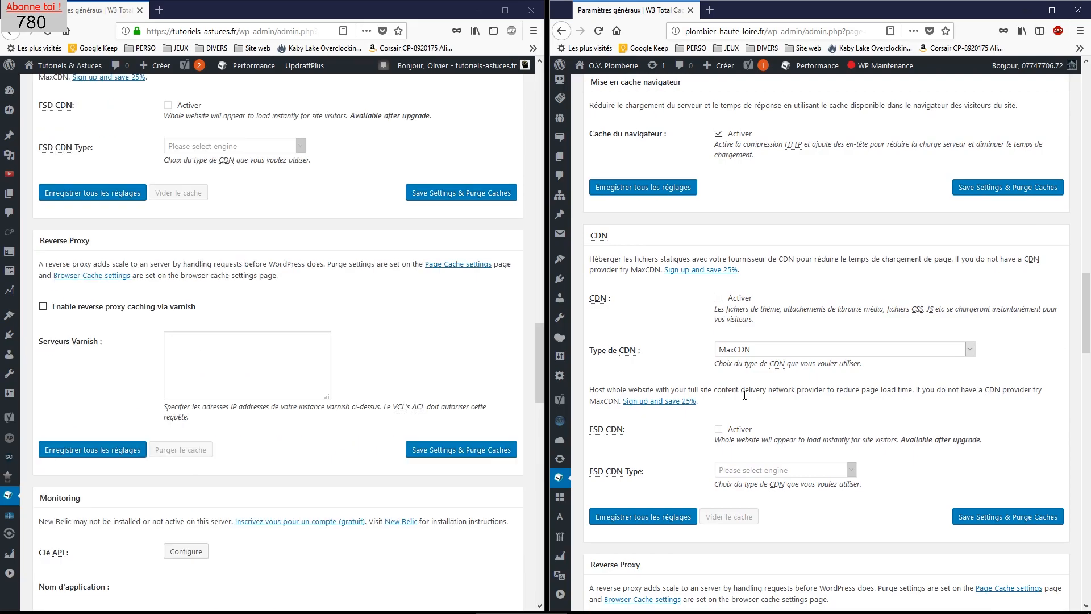
scroll(745, 394, down, 6)
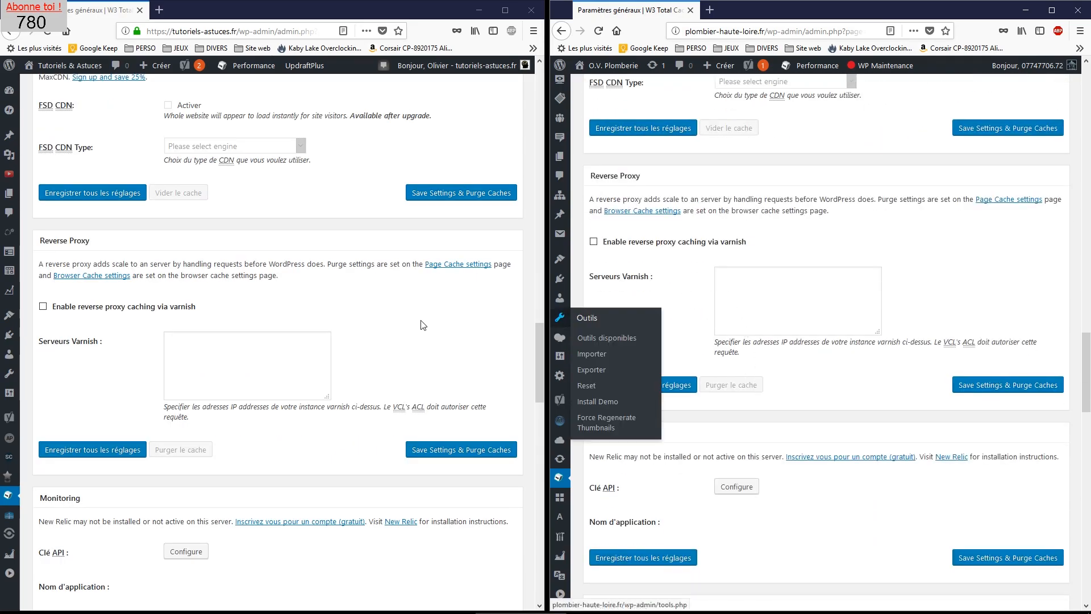
scroll(330, 340, down, 3)
scroll(331, 340, down, 1)
scroll(753, 356, down, 3)
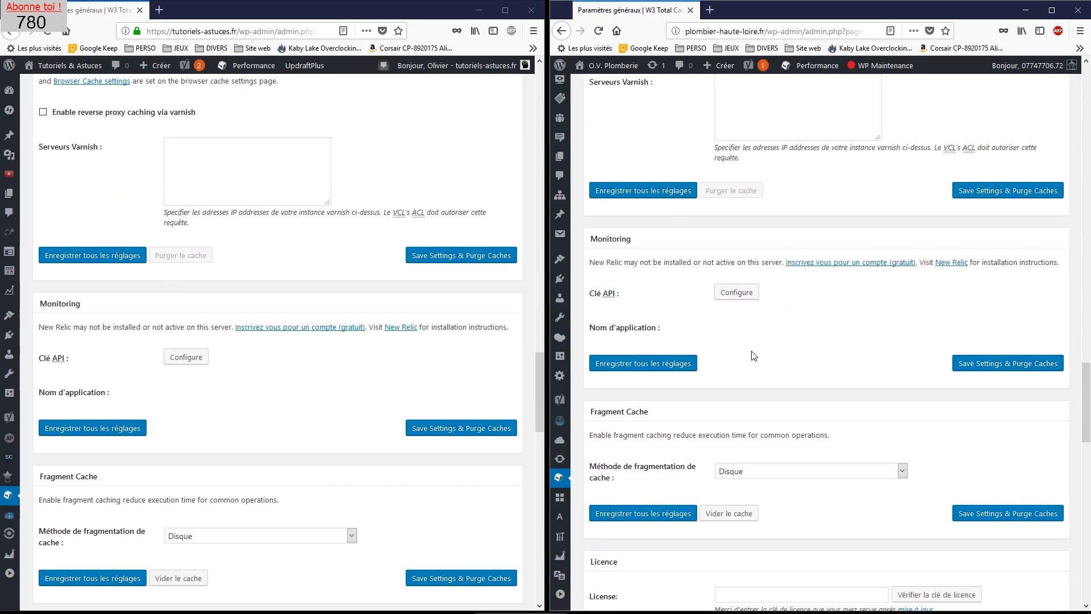
scroll(407, 370, down, 3)
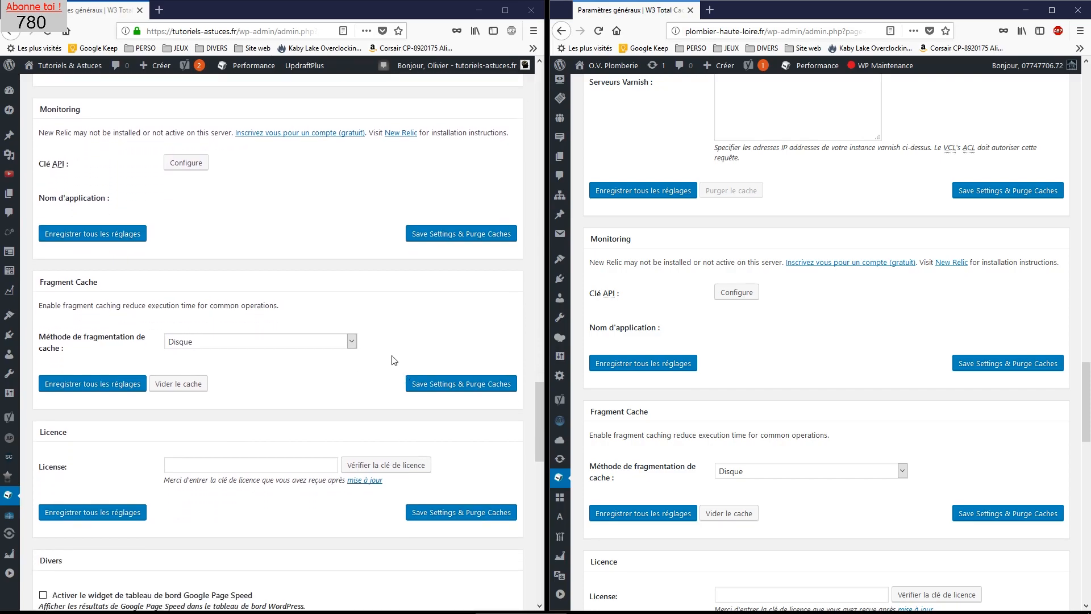
scroll(640, 265, down, 3)
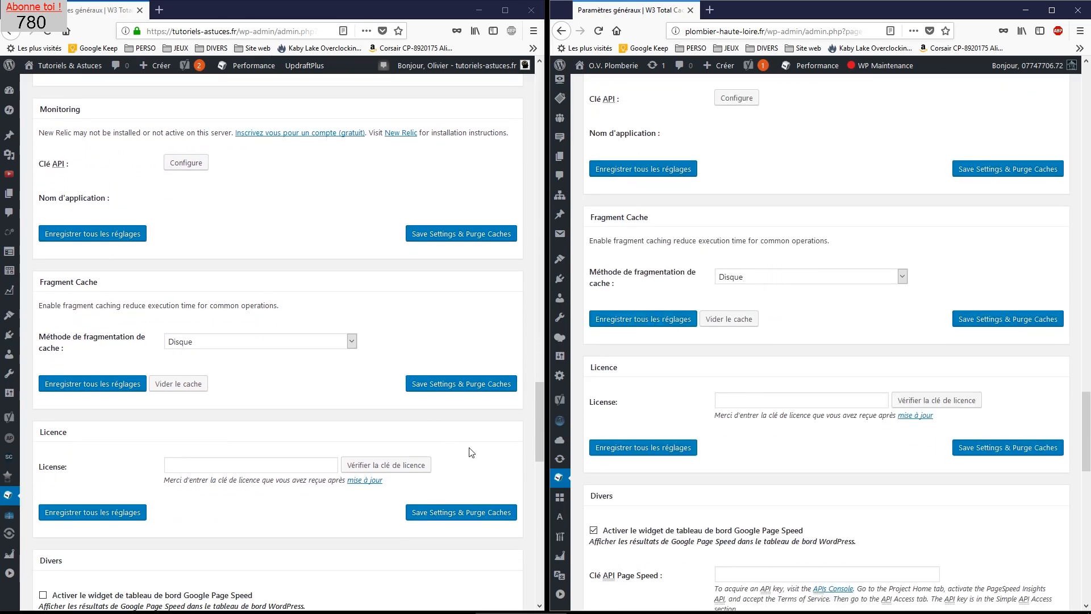
Disable the Google Page Speed dashboard widget in plombier-haute-loire.fr's Divers settings and compare the remaining options there with the reference site.
scroll(398, 455, down, 2)
scroll(759, 391, down, 1)
scroll(759, 391, down, 5)
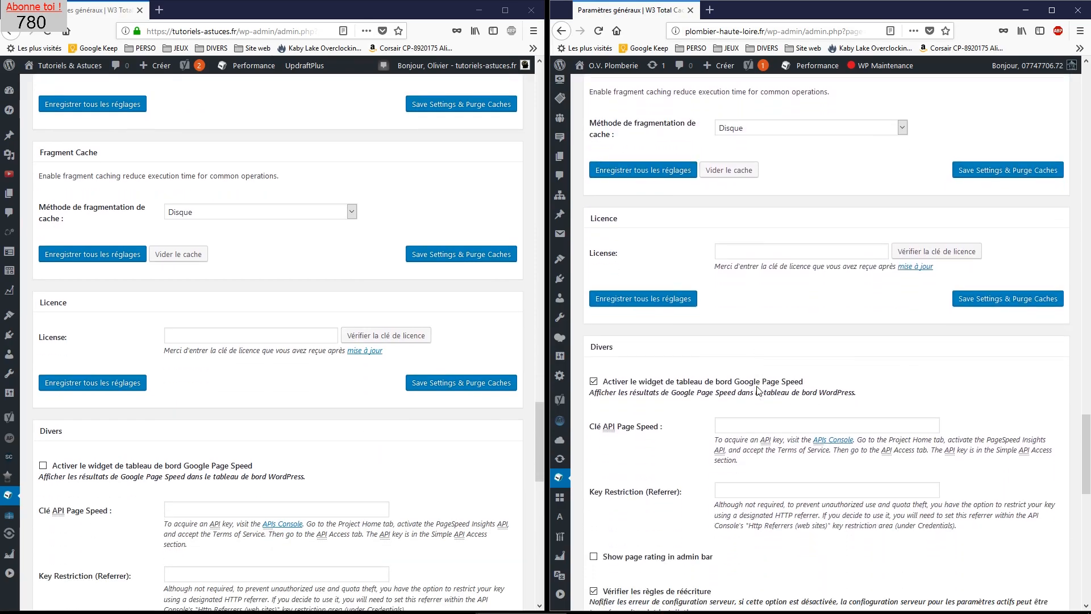
scroll(329, 462, down, 3)
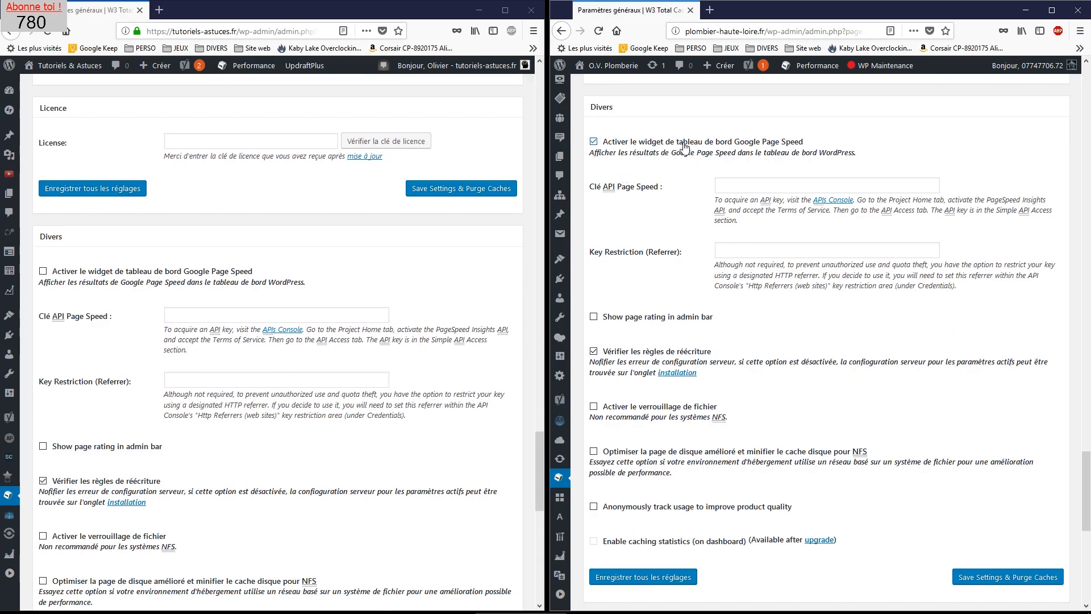
click(593, 141)
scroll(415, 341, down, 3)
scroll(798, 308, down, 2)
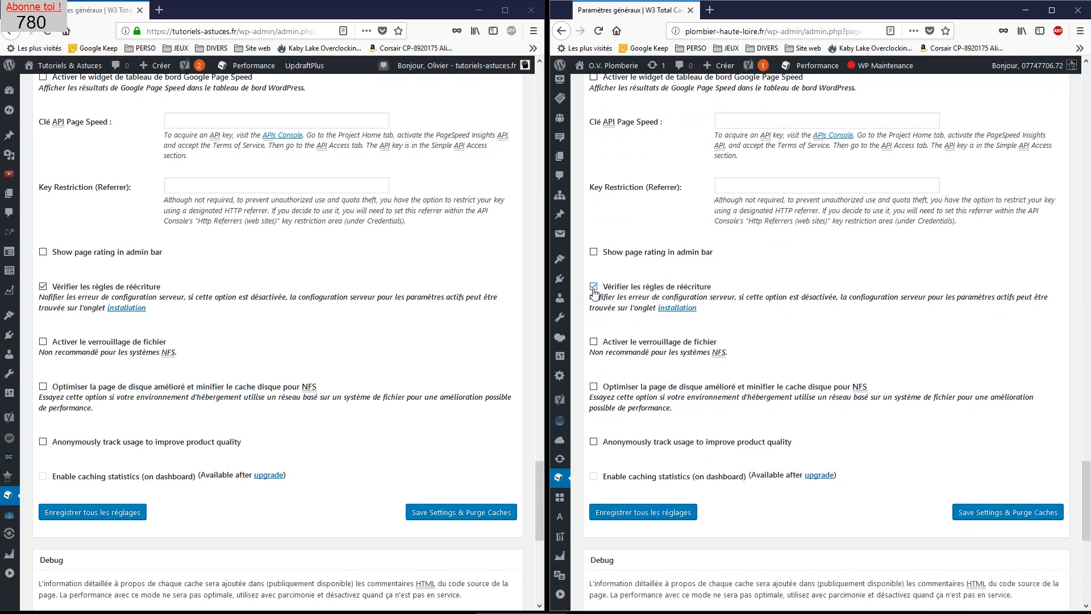
Compare the remaining Divers options, Debug mode and Paramètres Import / Export settings of plombier-haute-loire.fr with the reference site.
scroll(464, 385, down, 4)
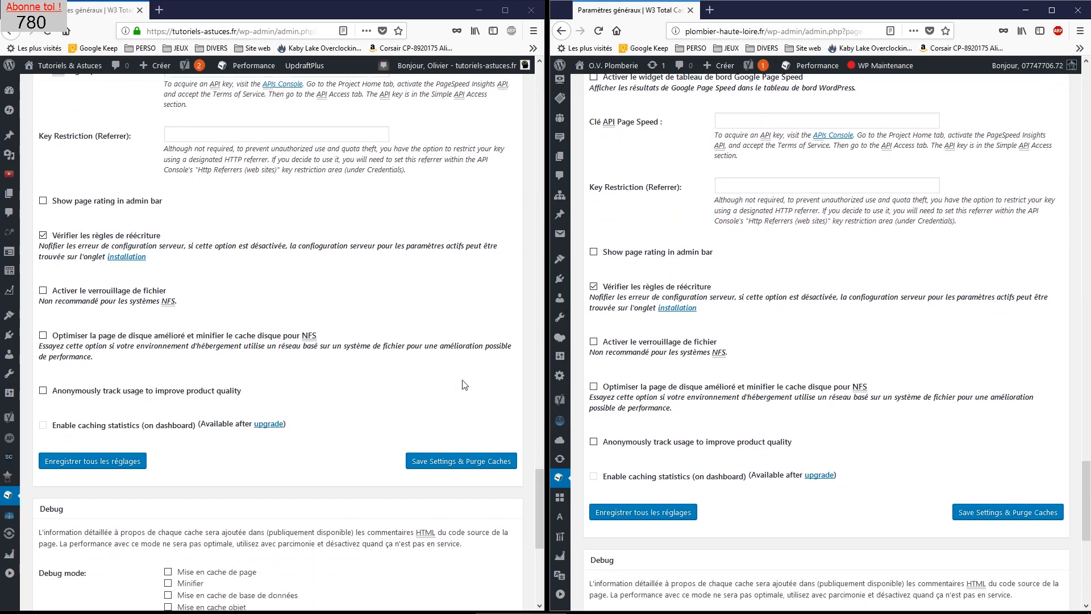
scroll(465, 385, down, 2)
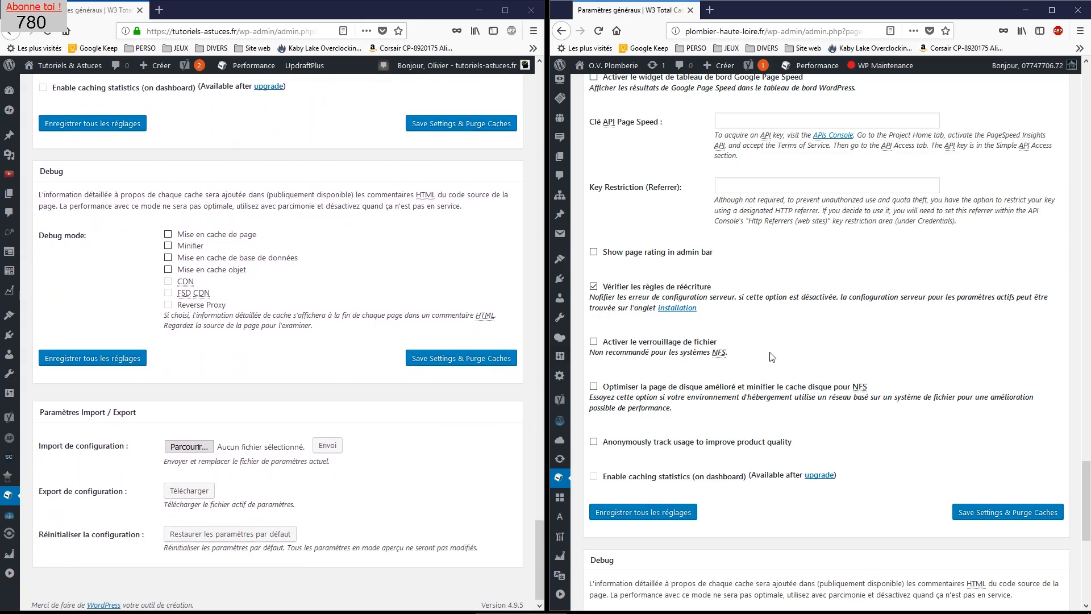
scroll(770, 357, down, 4)
scroll(770, 356, down, 1)
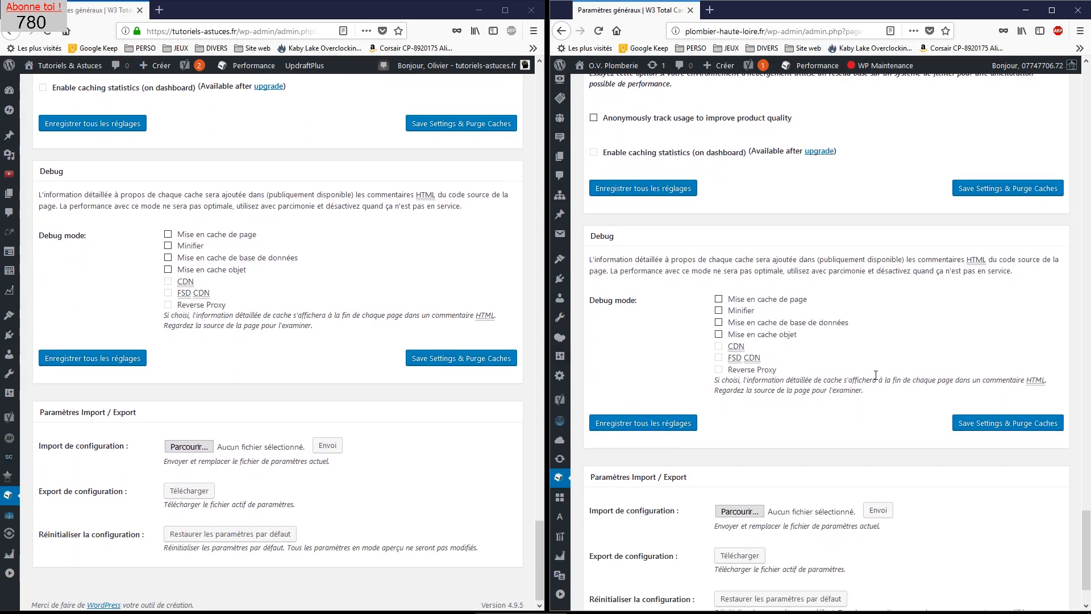
scroll(413, 463, down, 1)
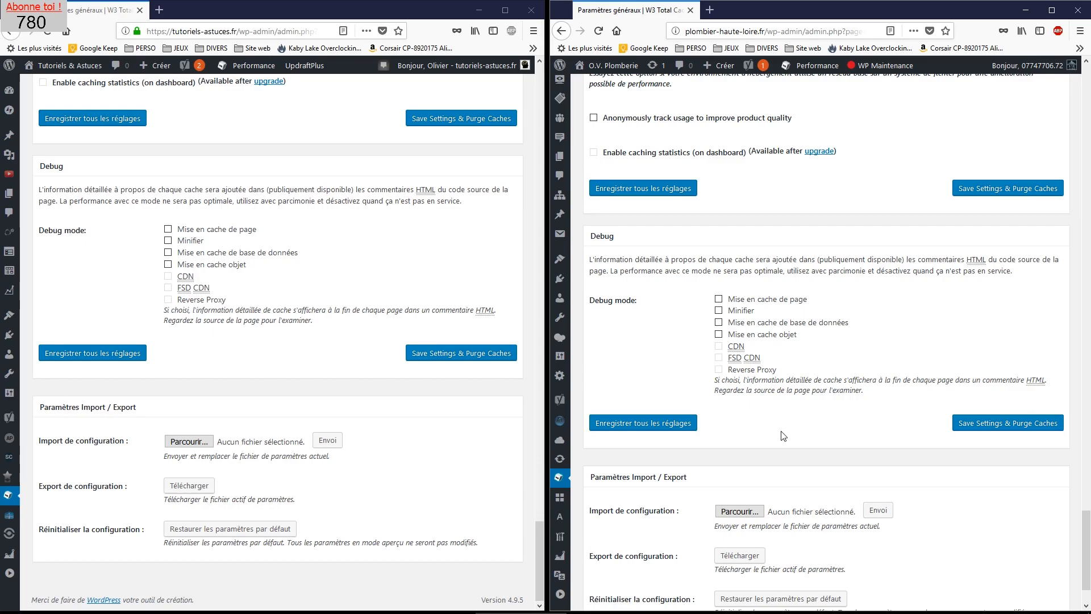
scroll(783, 436, down, 1)
Save the general settings of plombier-haute-loire.fr and recheck its sections down to the Divers and Debug options.
scroll(844, 449, up, 10)
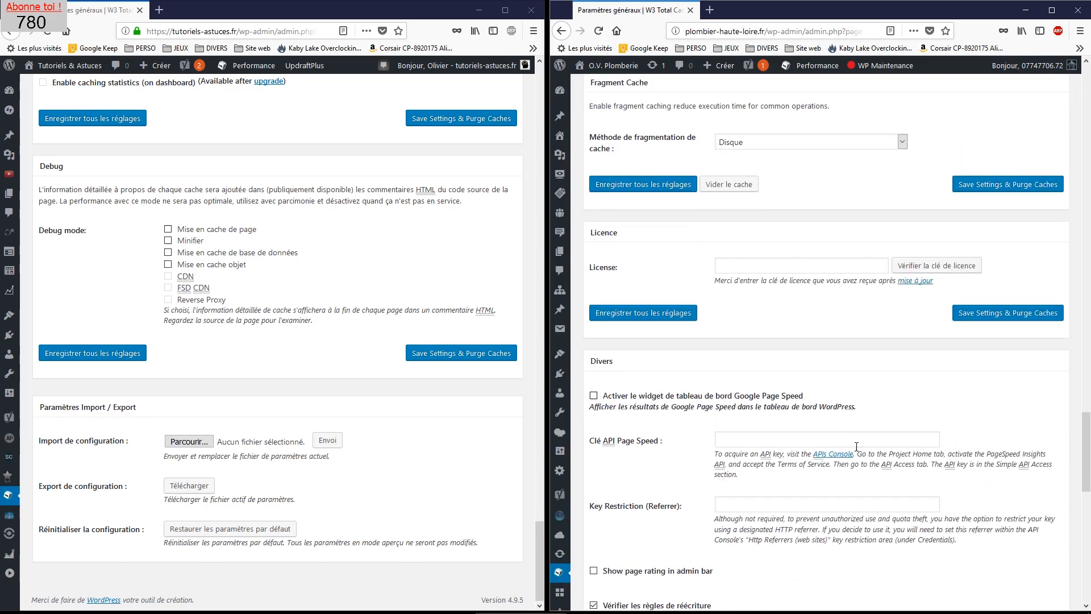
scroll(845, 444, up, 15)
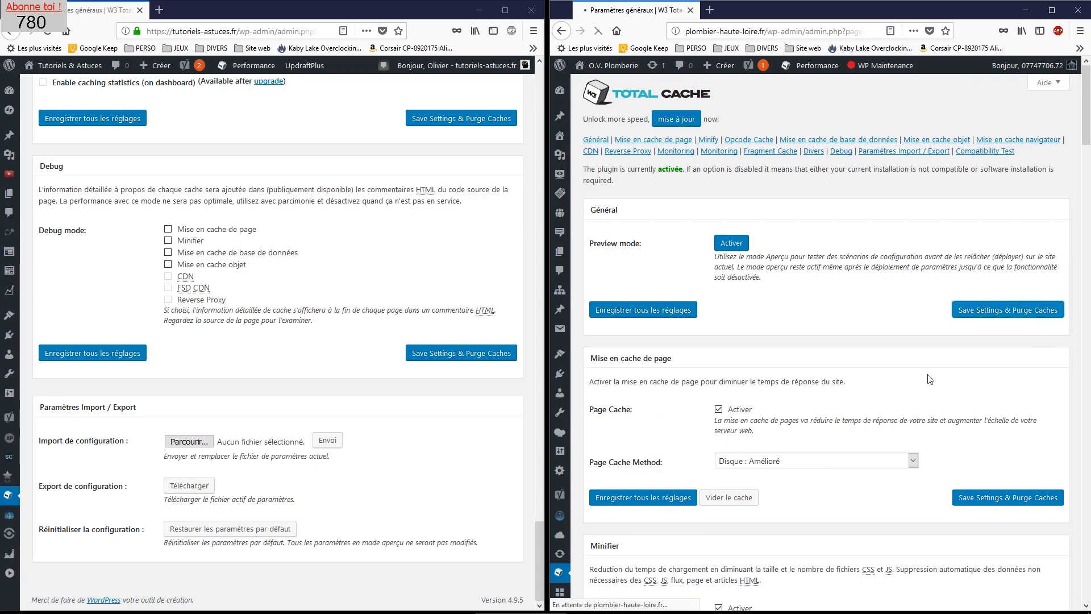
scroll(847, 437, down, 8)
scroll(853, 427, down, 15)
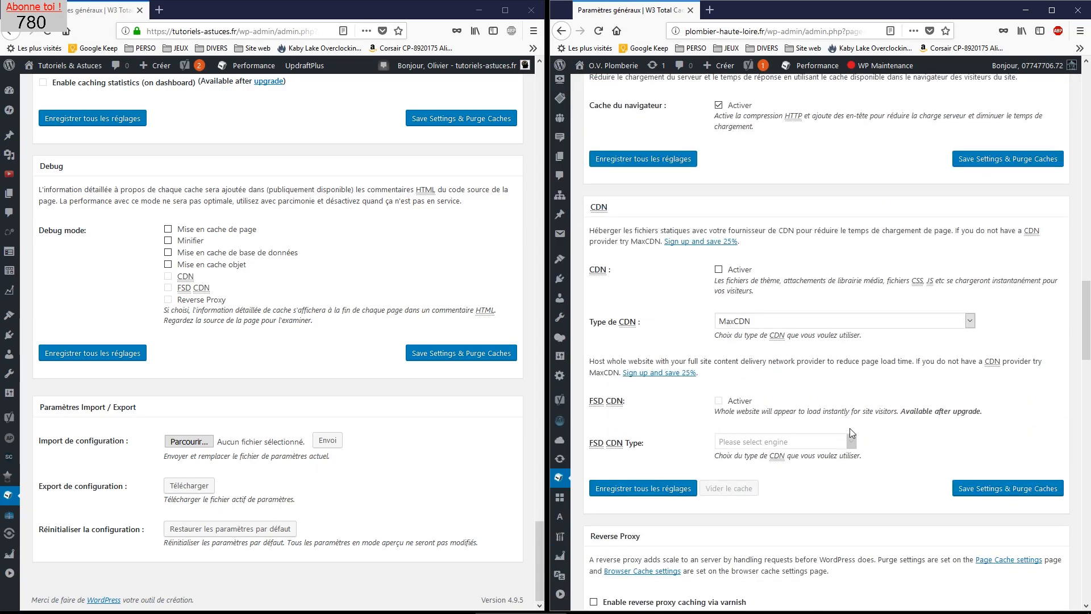
scroll(851, 428, down, 15)
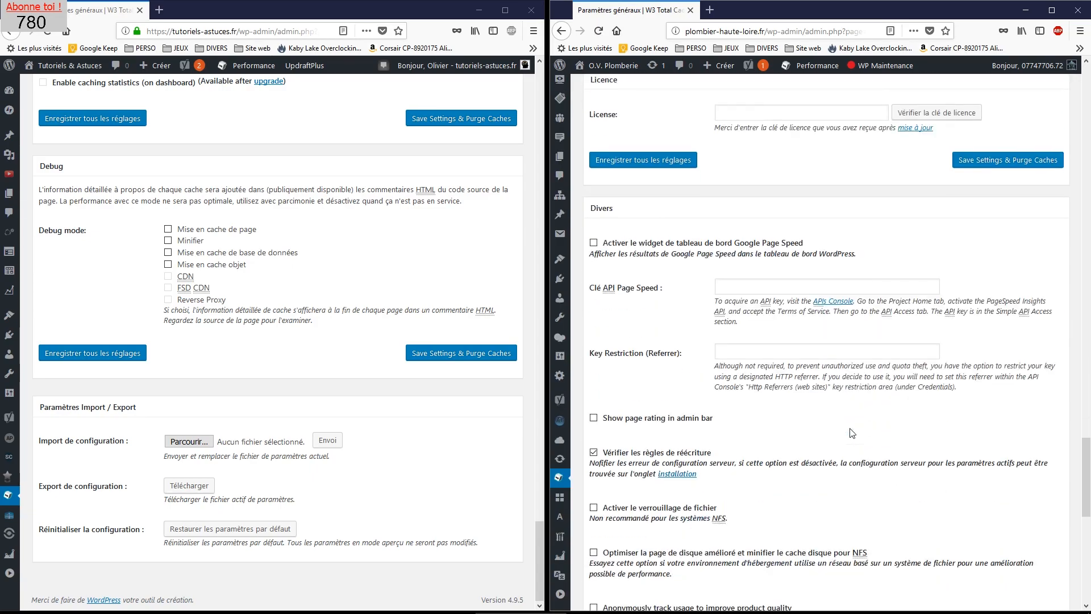
scroll(739, 298, down, 5)
scroll(750, 328, up, 3)
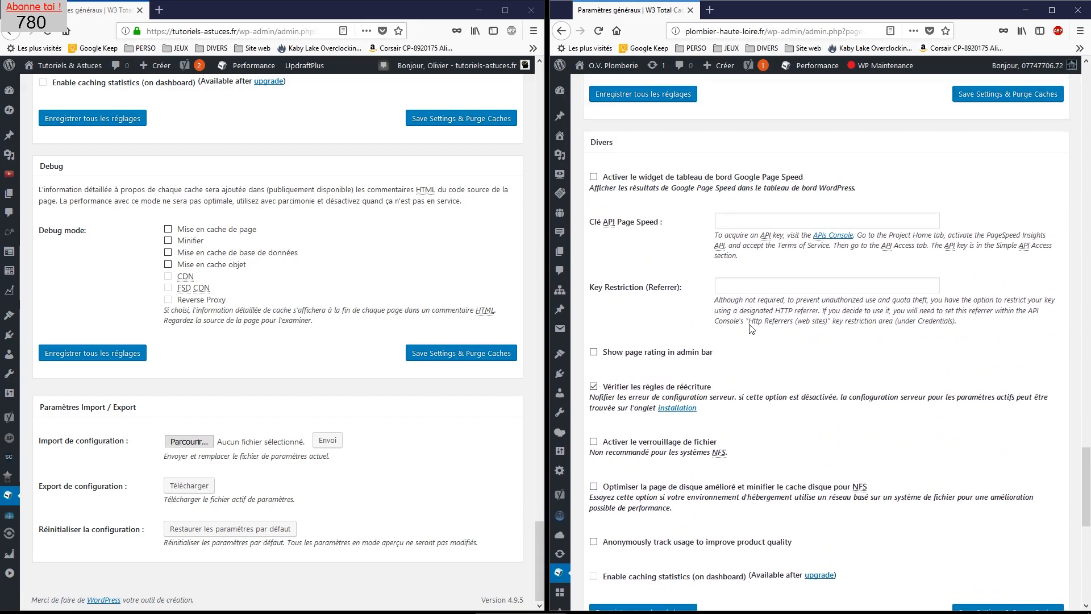
scroll(741, 373, down, 5)
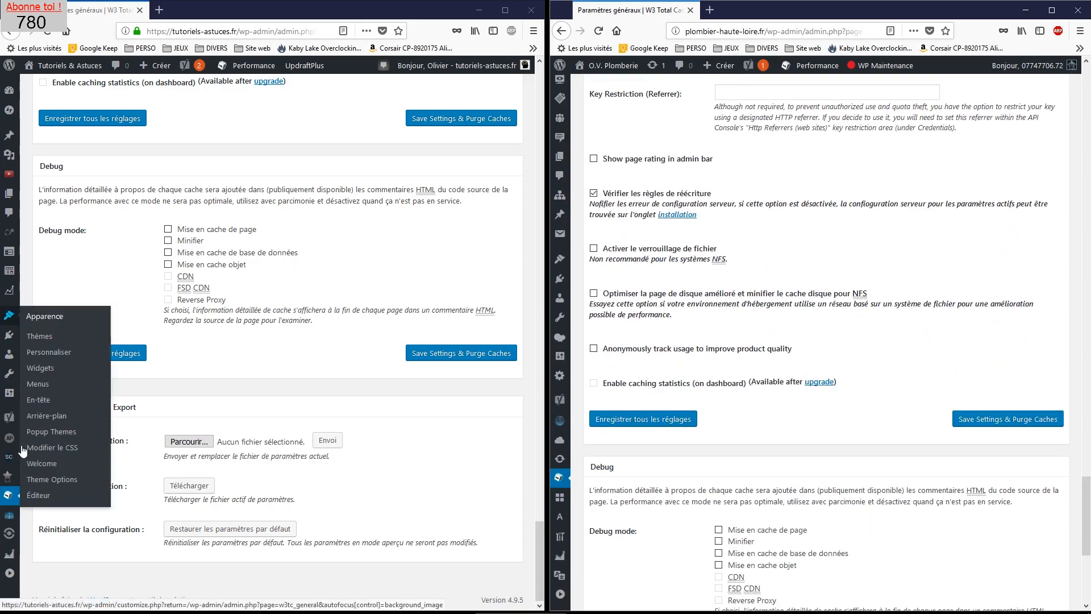
Open the Mise en cache de page settings on both sites and compare their Général options.
mouse_move(9, 497)
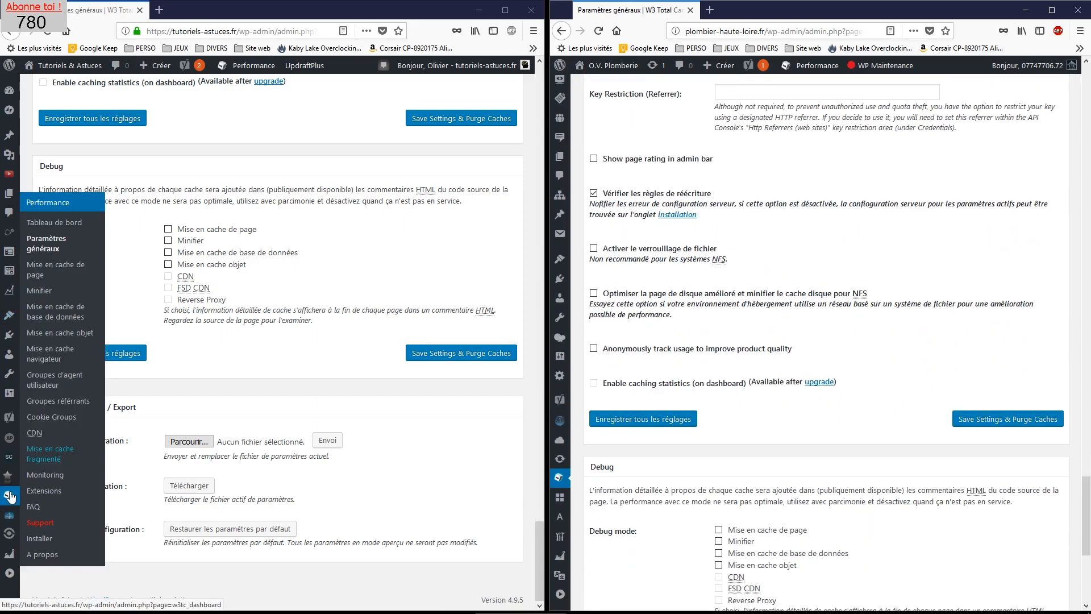
click(63, 271)
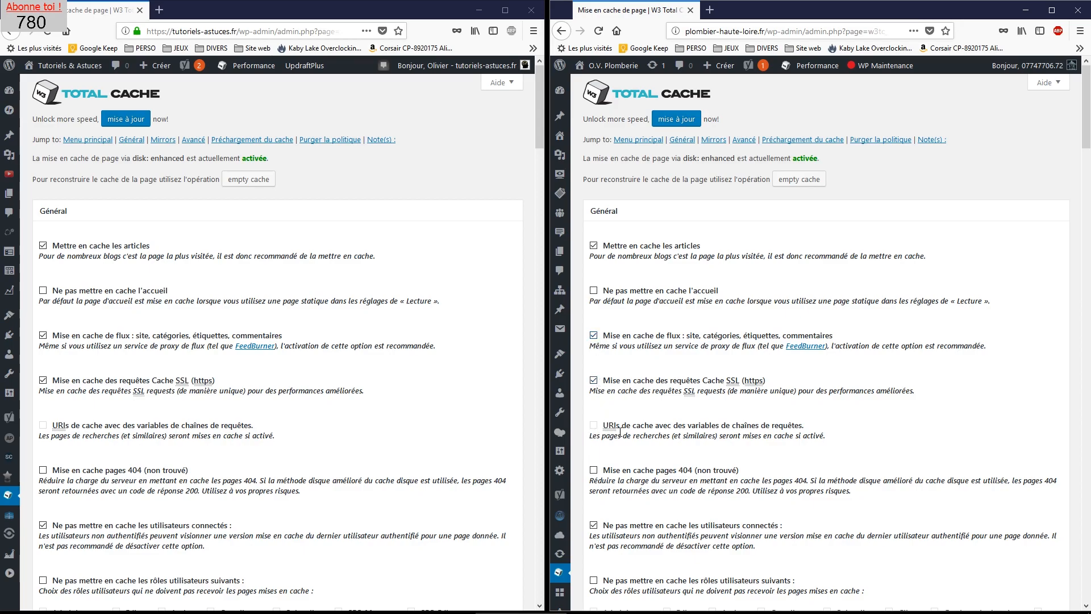
scroll(621, 435, down, 2)
scroll(703, 416, down, 2)
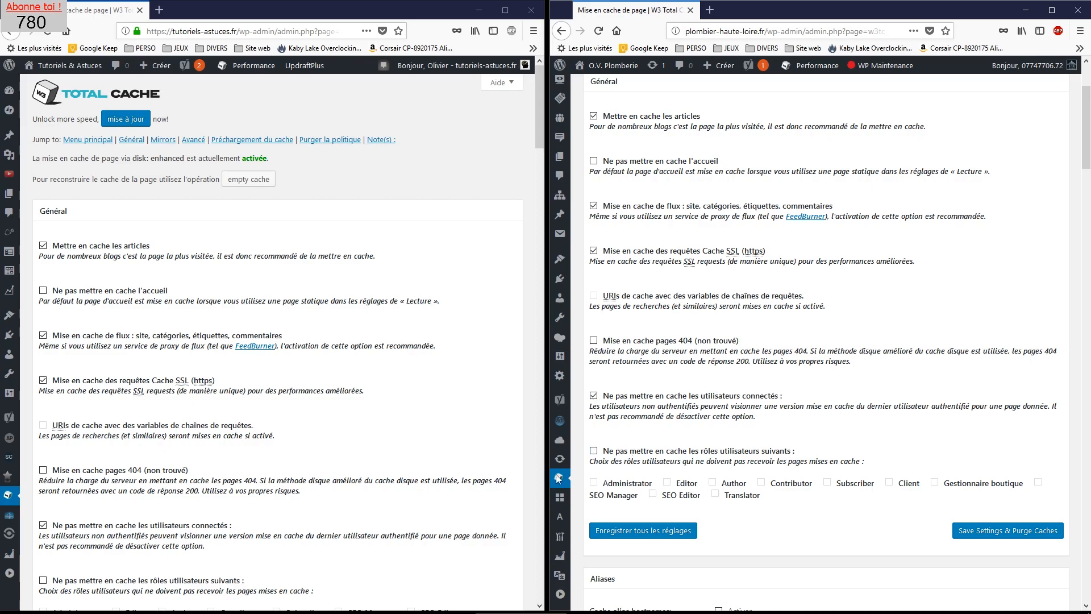
scroll(418, 510, down, 4)
scroll(704, 357, down, 2)
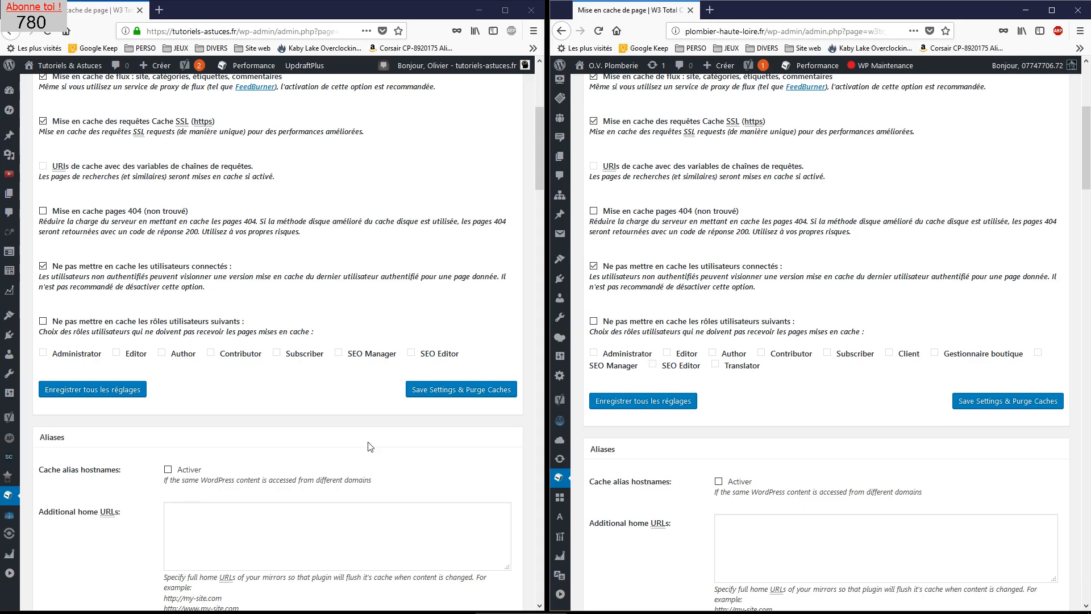
Compare the Aliases and Préchargement du cache settings of page caching on the two sites.
scroll(406, 469, down, 5)
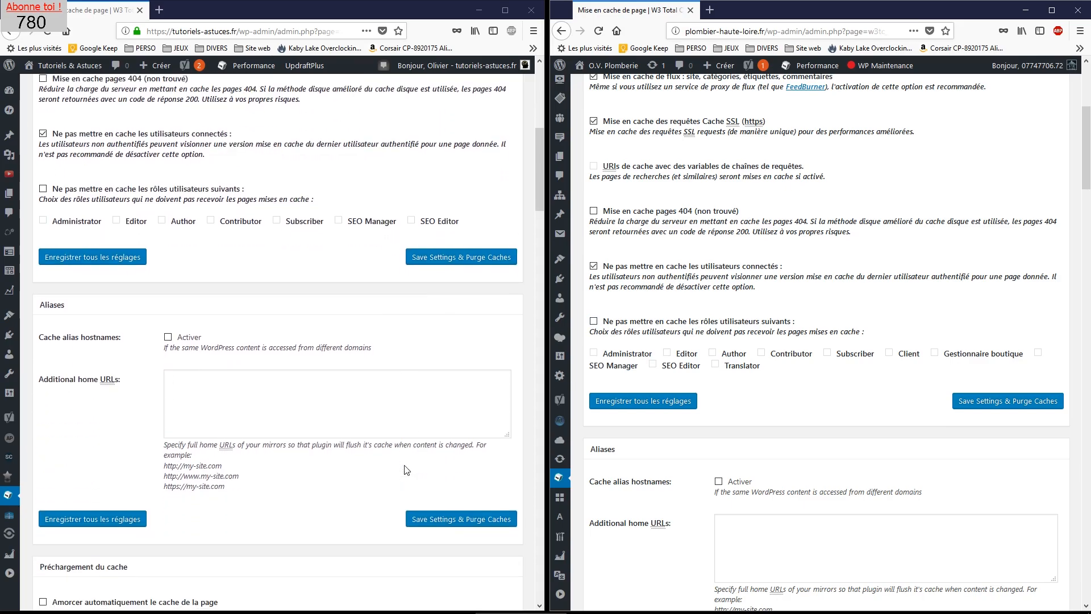
scroll(765, 438, down, 5)
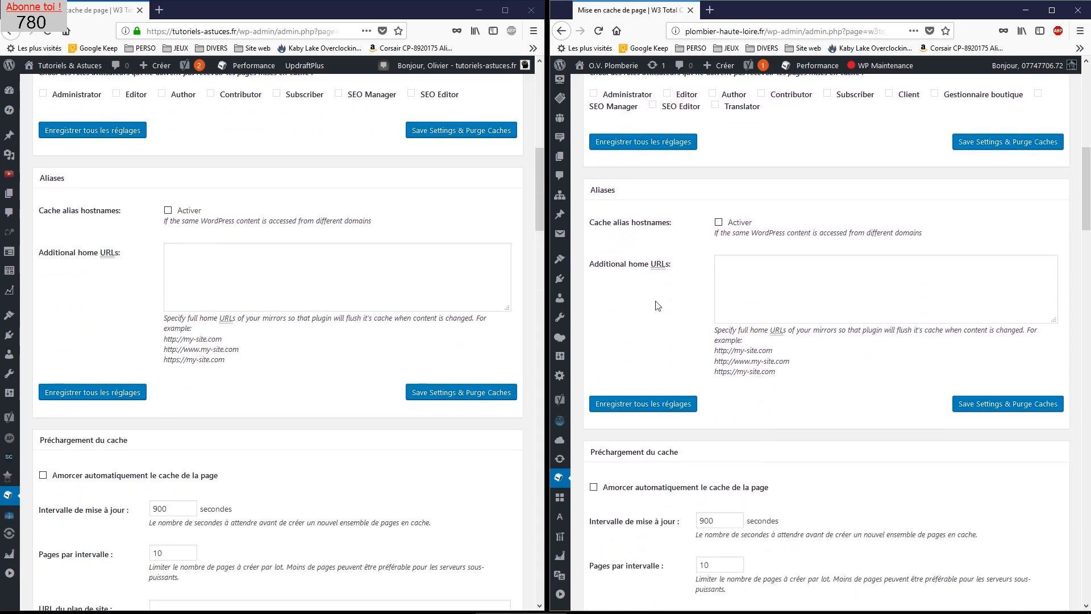
scroll(689, 401, down, 5)
scroll(352, 392, down, 5)
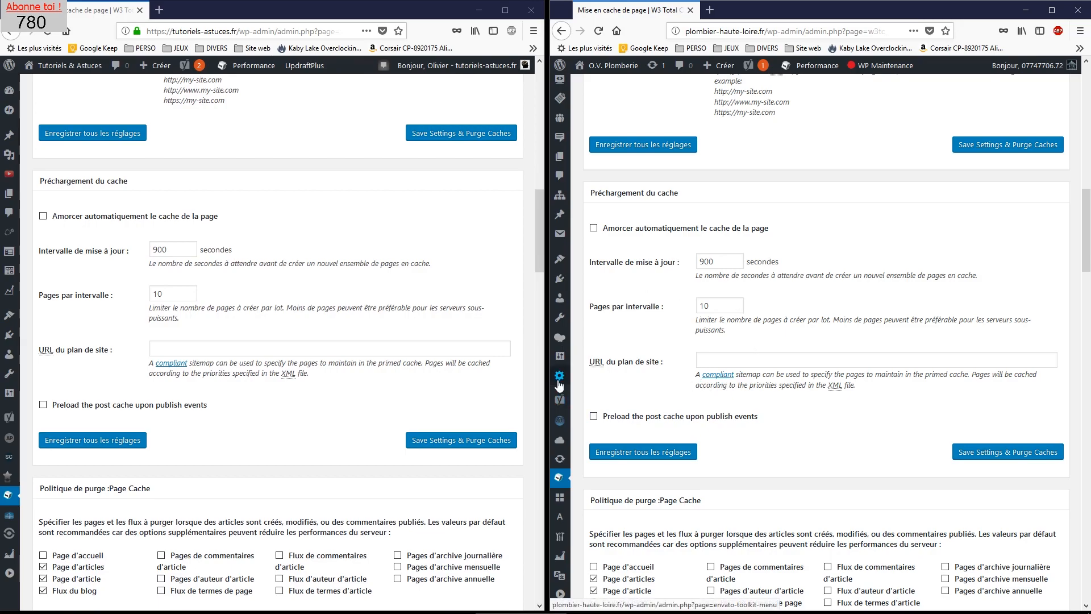
Compare the page cache purge policy on both sites, including purged pages, feed types, purge limit and sitemap expression.
scroll(601, 368, down, 3)
scroll(600, 368, down, 2)
scroll(410, 466, down, 4)
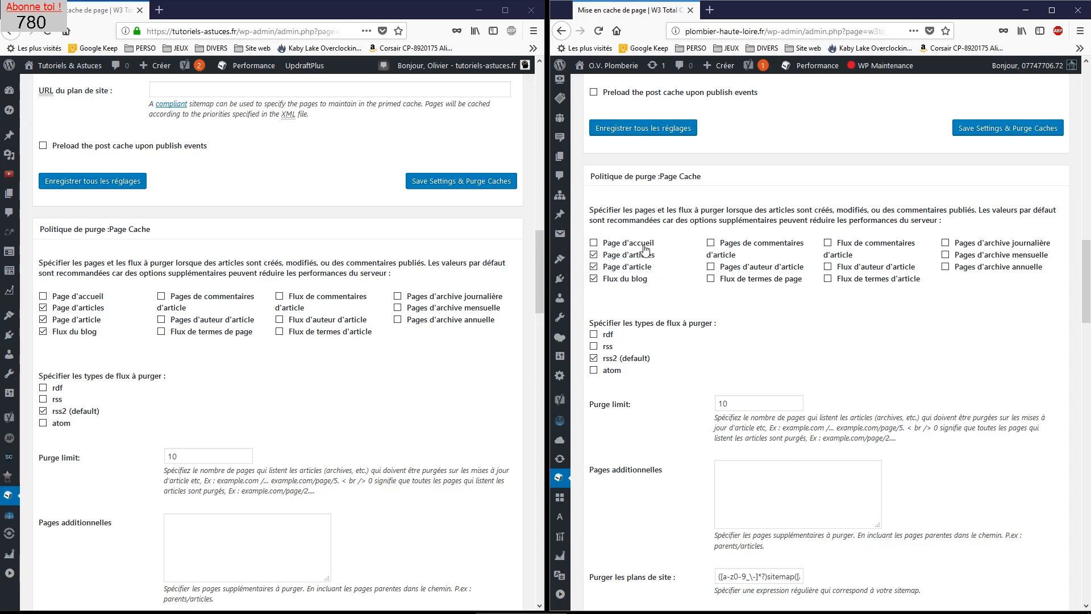
click(593, 256)
scroll(327, 412, down, 5)
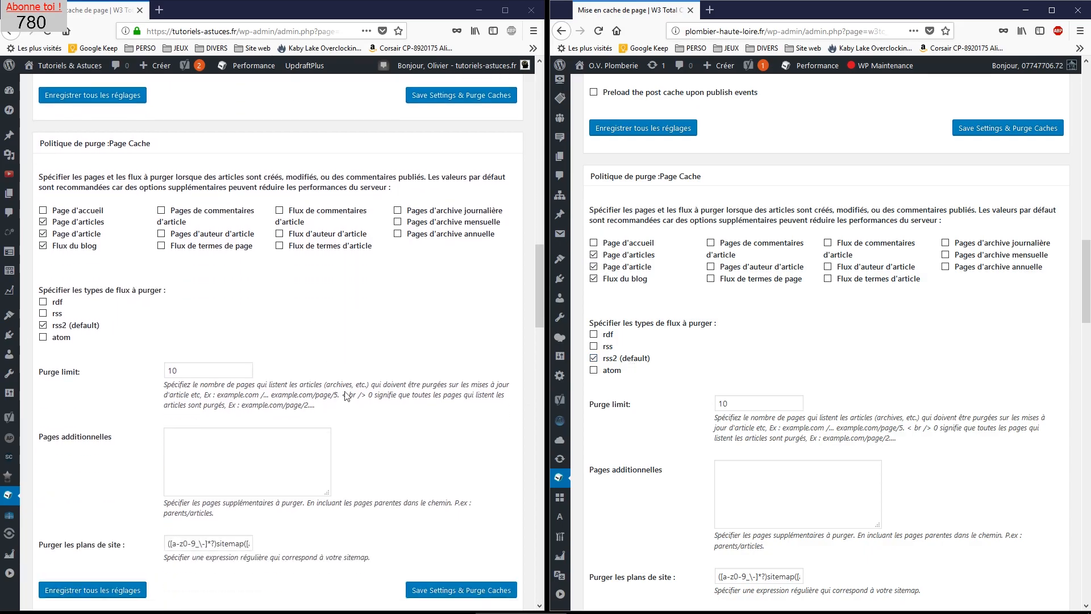
scroll(779, 379, down, 8)
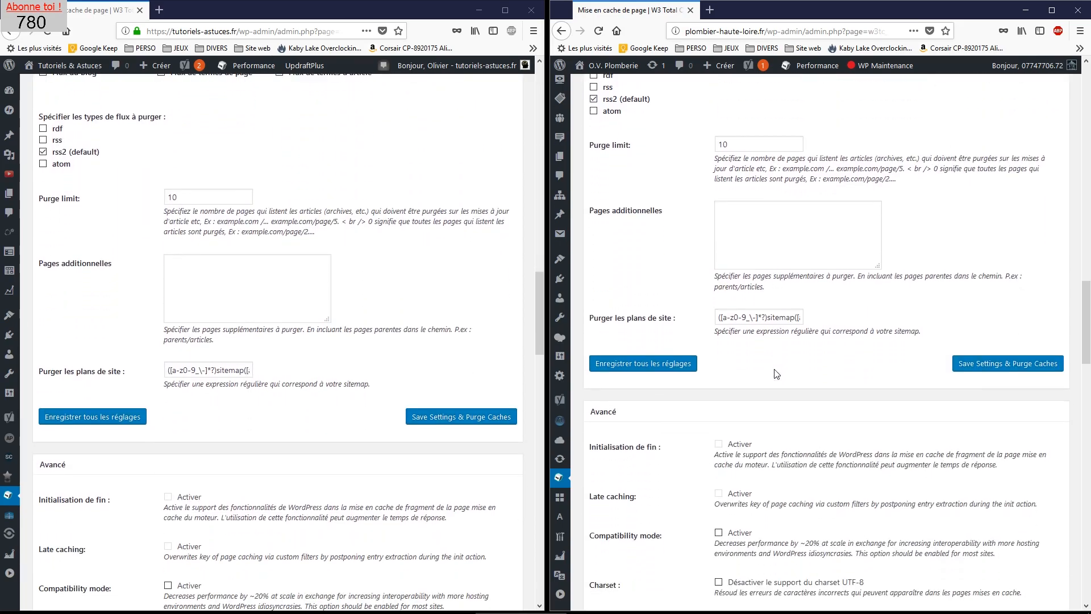
Compare the Avancé page cache settings of the two sites, from Initialisation de fin down to the XML mime type option.
scroll(775, 369, down, 2)
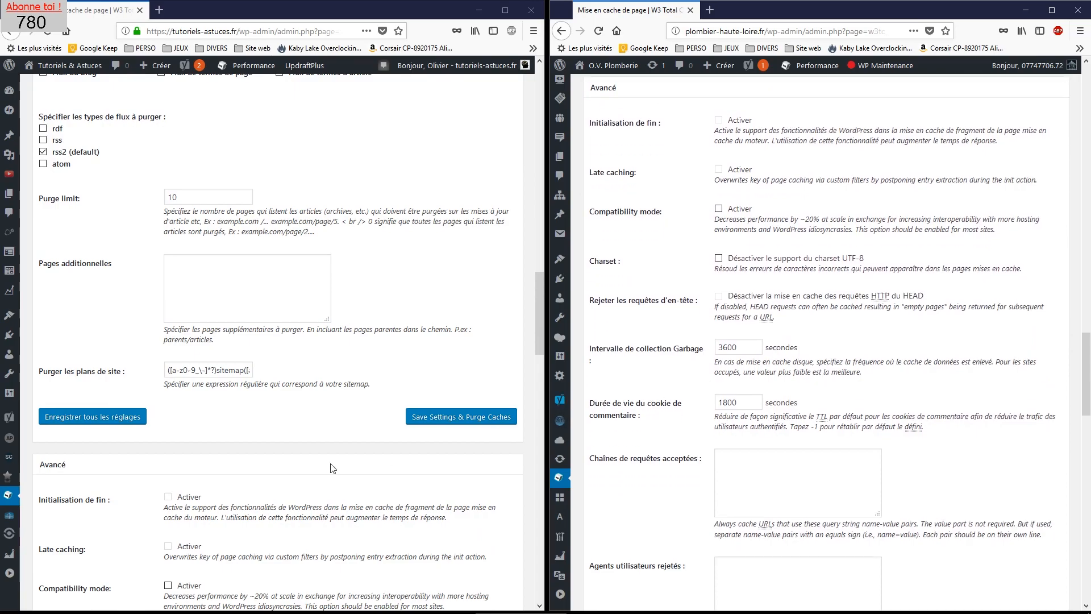
scroll(332, 464, down, 3)
scroll(332, 464, down, 4)
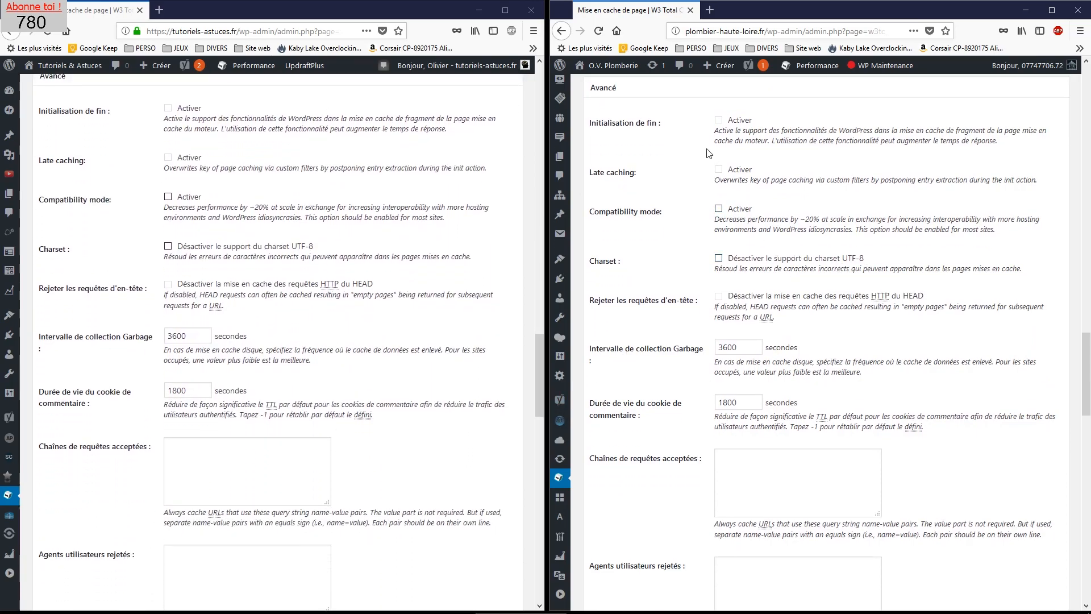
scroll(572, 450, down, 1)
scroll(294, 483, down, 10)
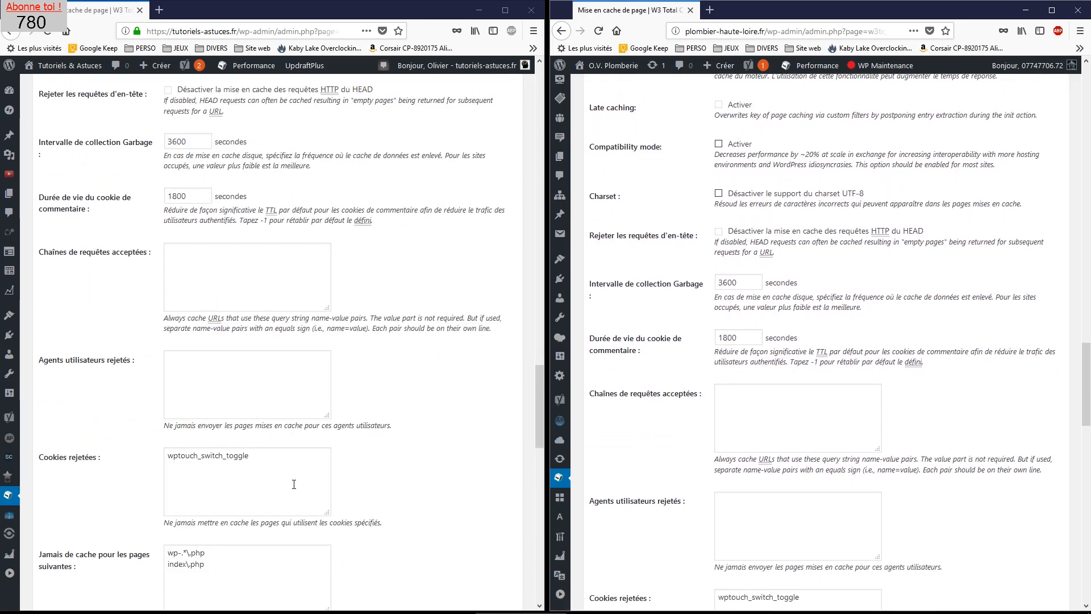
scroll(295, 484, down, 6)
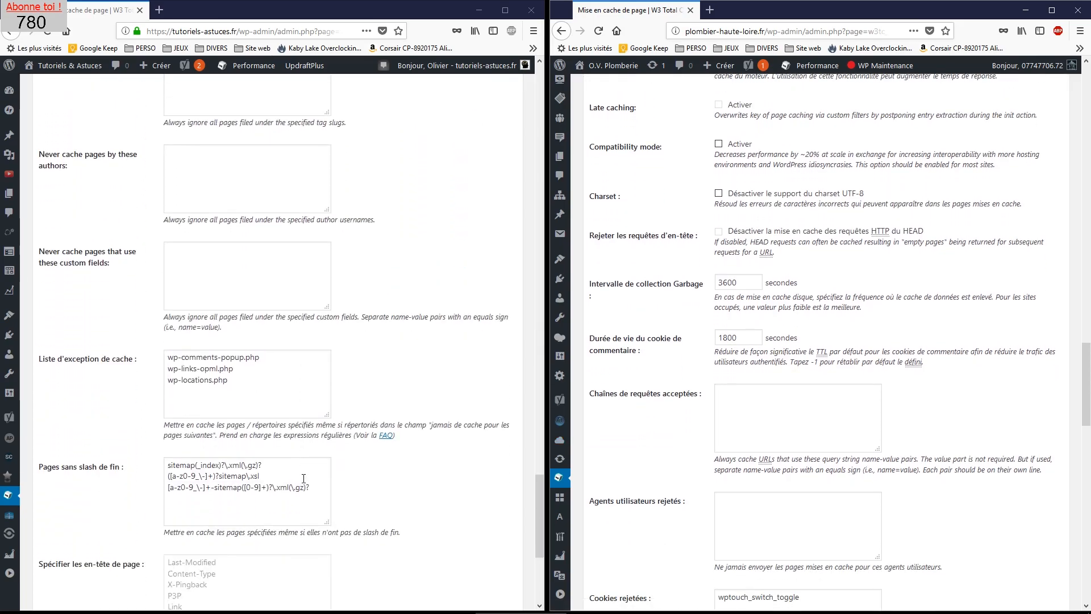
scroll(781, 427, down, 7)
scroll(781, 427, down, 8)
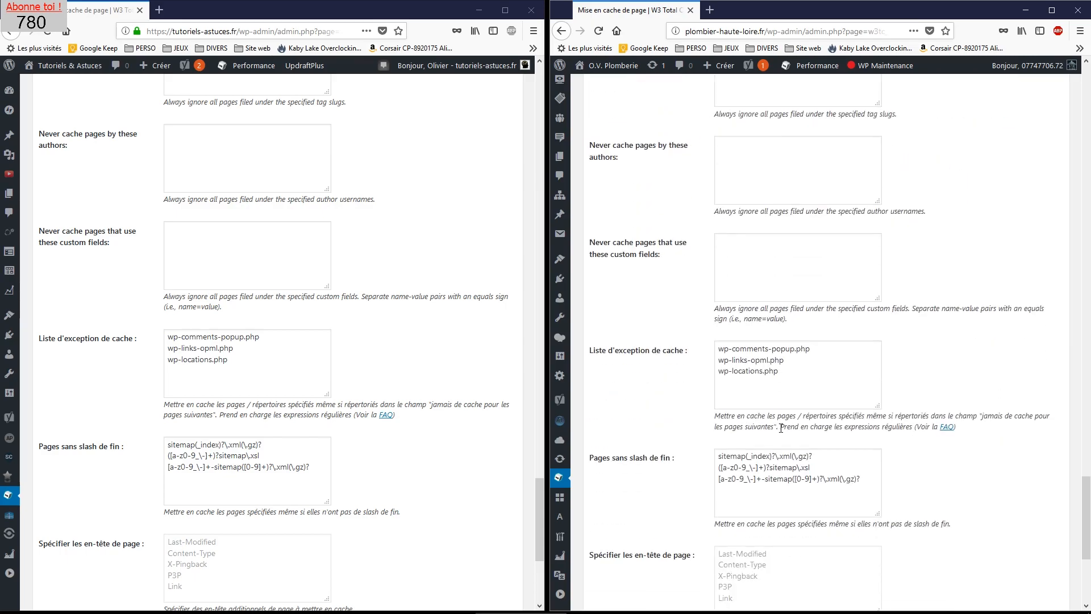
scroll(352, 450, down, 4)
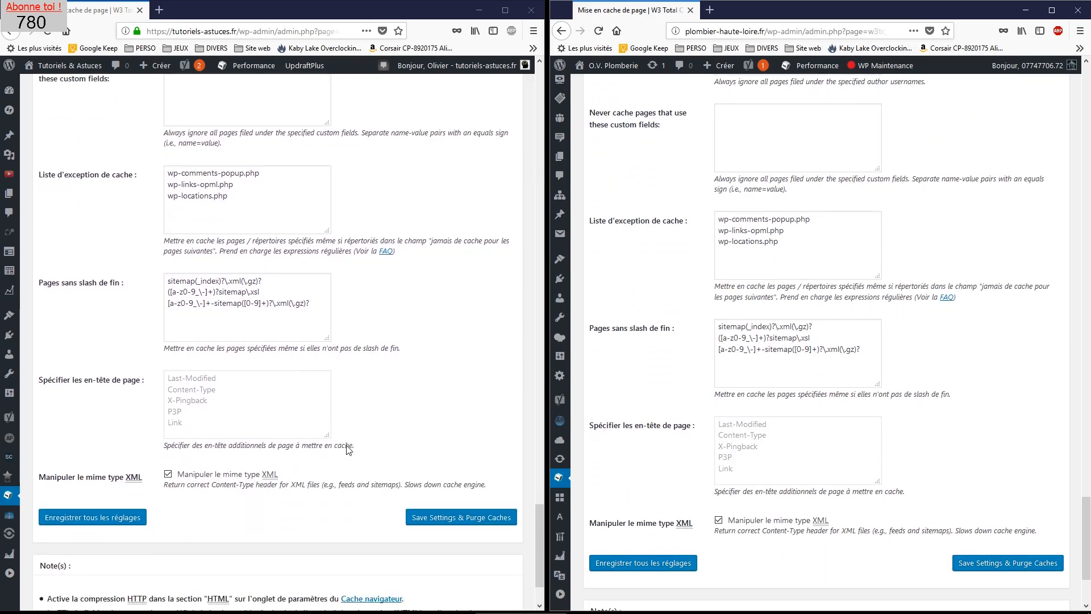
scroll(878, 427, down, 2)
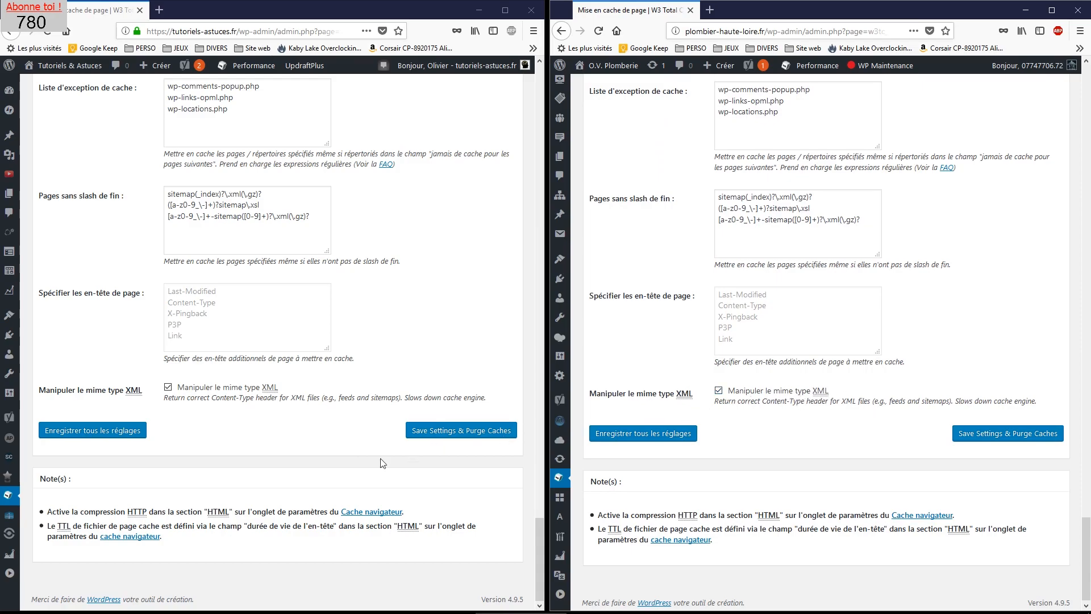
Save the page cache settings of plombier-haute-loire.fr and purge its caches.
scroll(899, 505, up, 10)
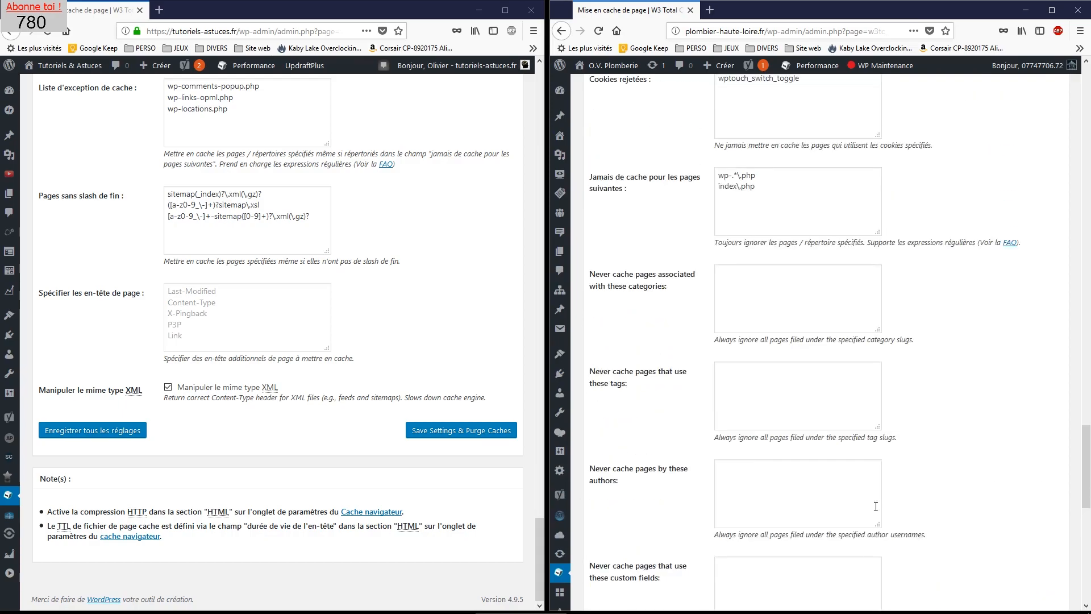
scroll(875, 510, down, 8)
click(1007, 498)
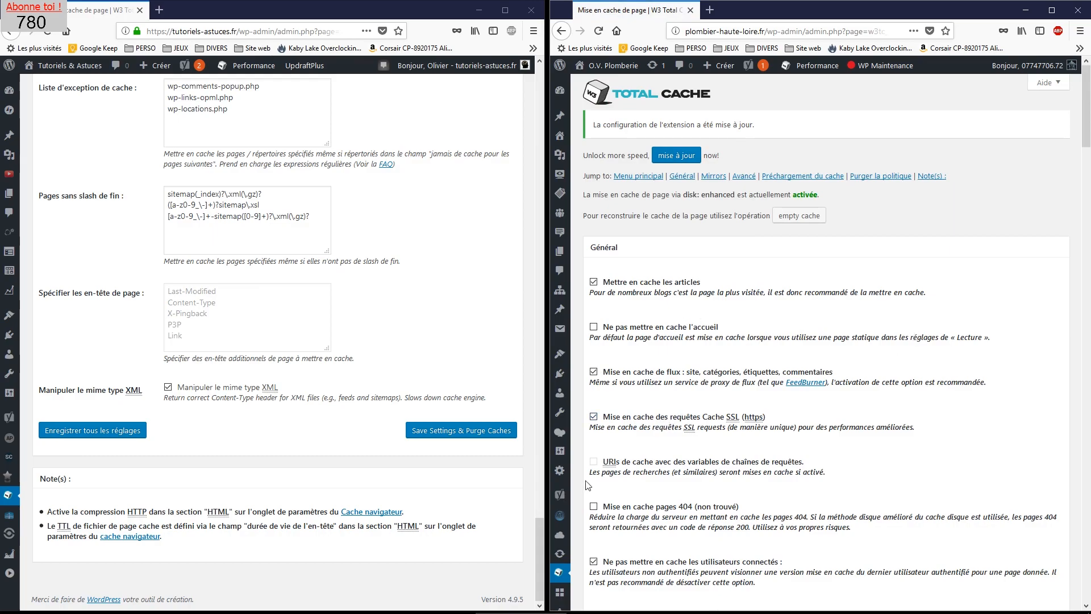
Open the Minifier settings on both sites and compare their Général options, including the minification error notification choices.
scroll(617, 458, down, 2)
mouse_move(8, 495)
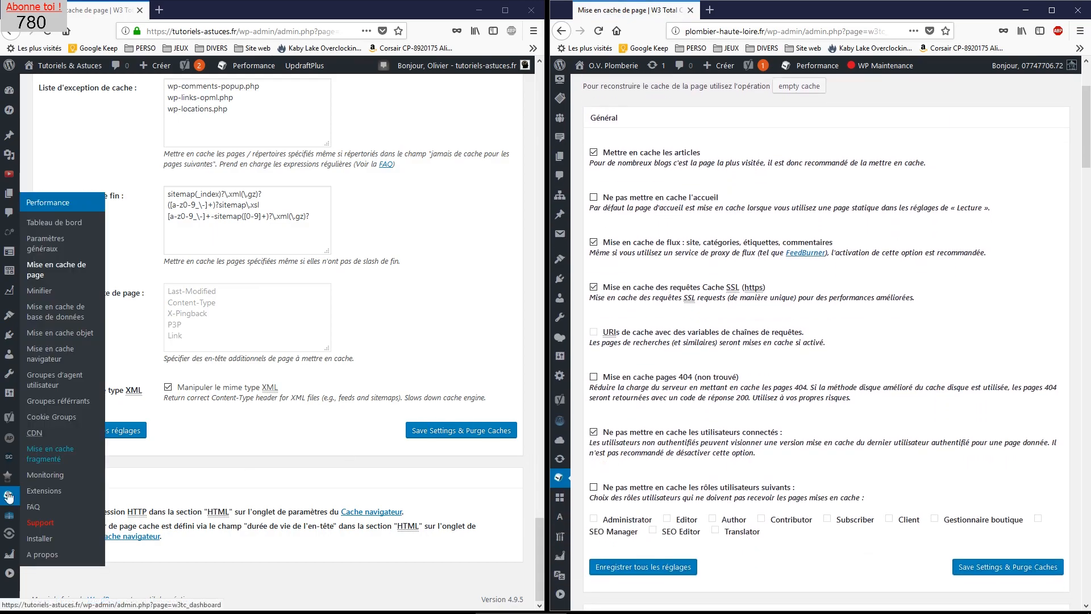
click(59, 301)
mouse_move(559, 480)
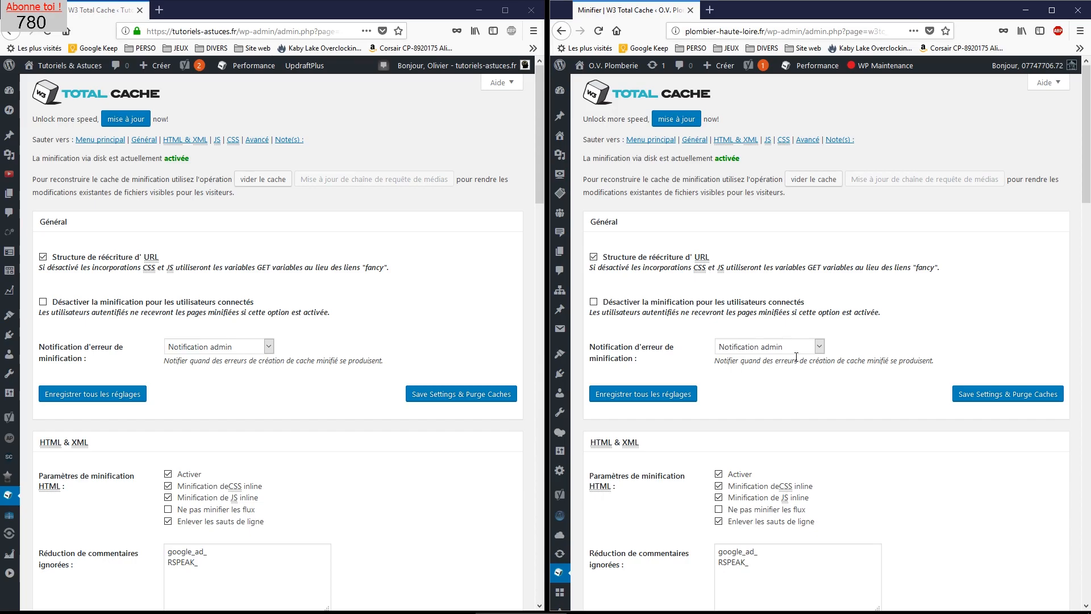
click(809, 346)
click(809, 346)
scroll(430, 530, down, 3)
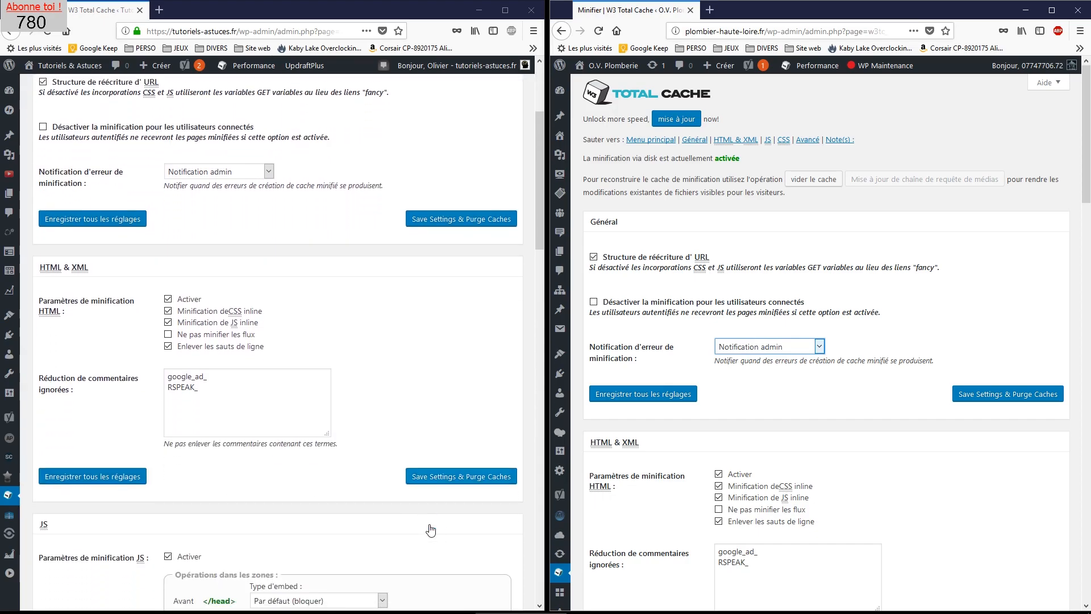
Compare the HTML & XML, JS and CSS minification settings of the two sites.
scroll(689, 446, down, 3)
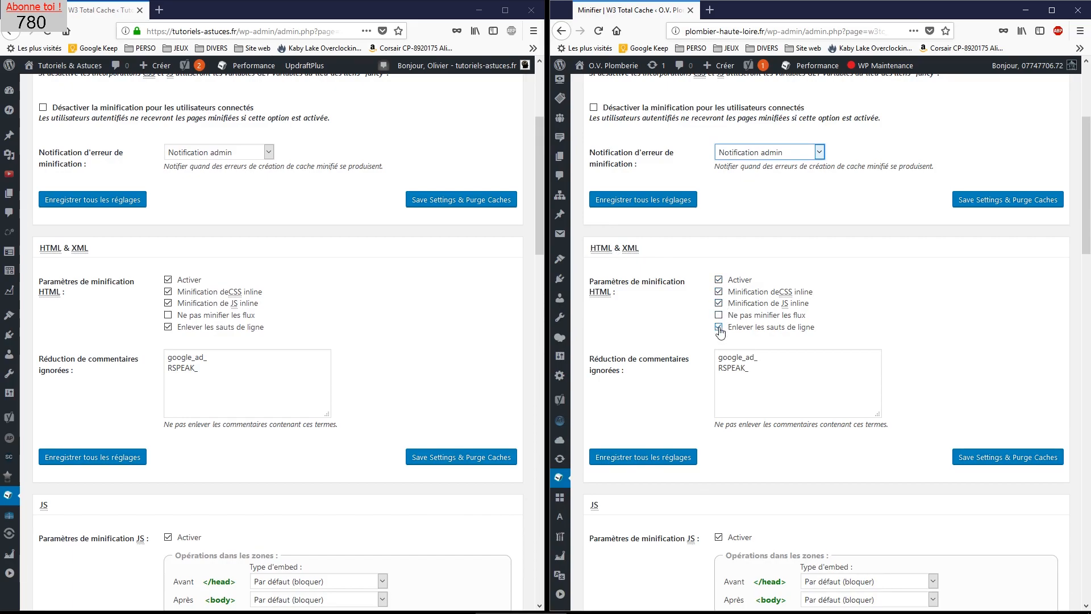
scroll(494, 500, down, 5)
scroll(815, 409, down, 5)
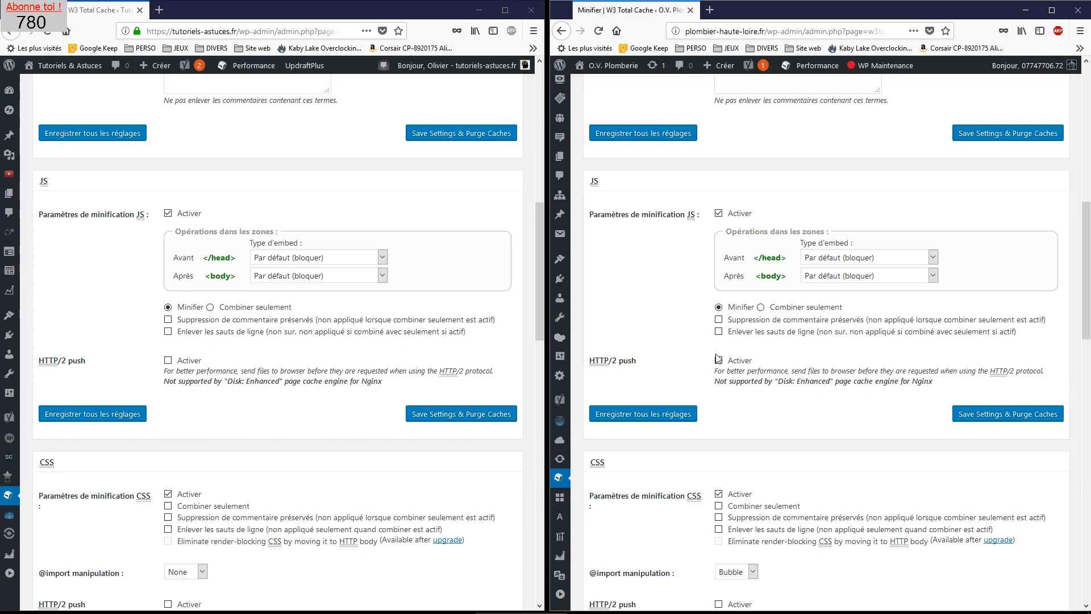
scroll(718, 358, down, 2)
scroll(320, 433, down, 4)
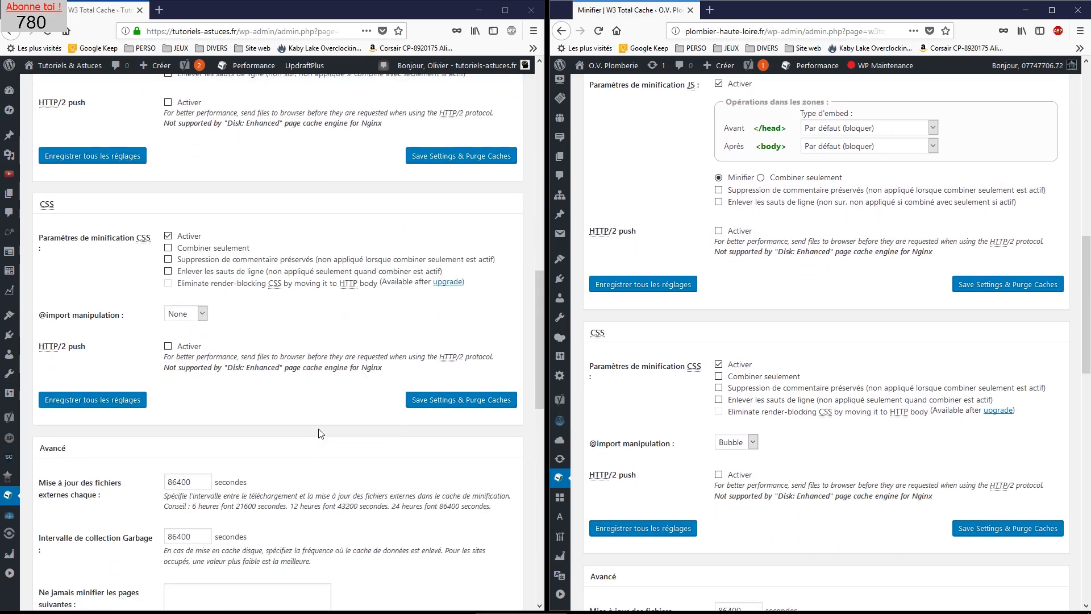
scroll(800, 397, down, 2)
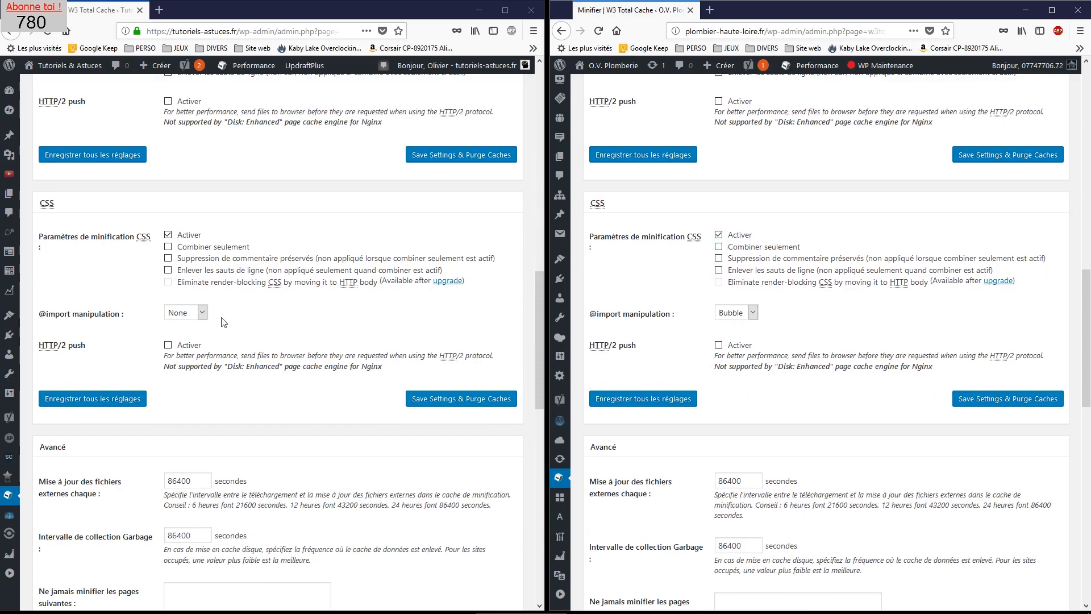
click(755, 312)
click(736, 327)
click(753, 313)
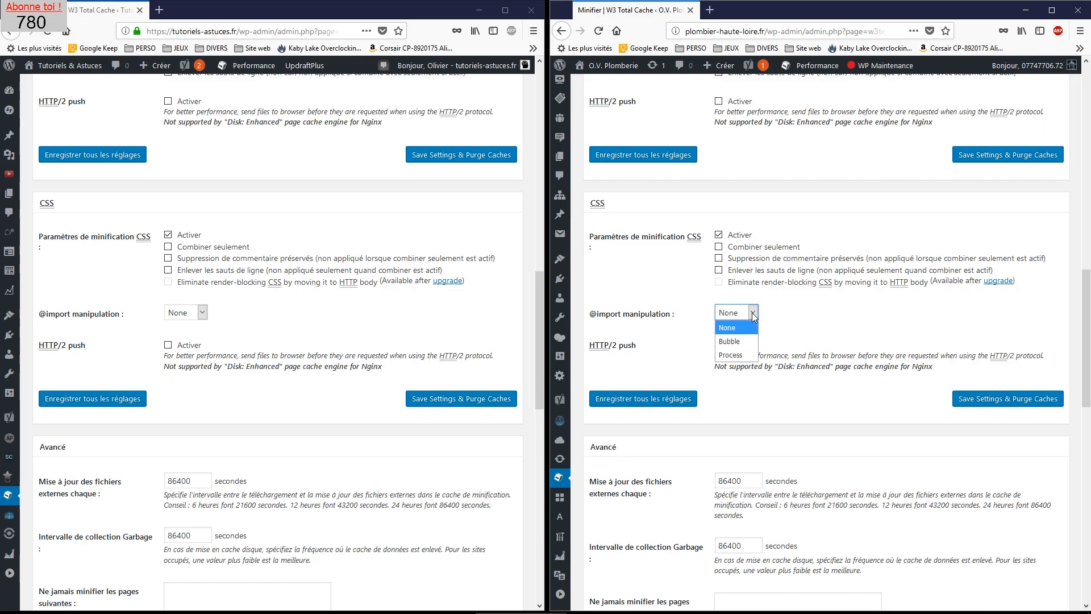
click(742, 348)
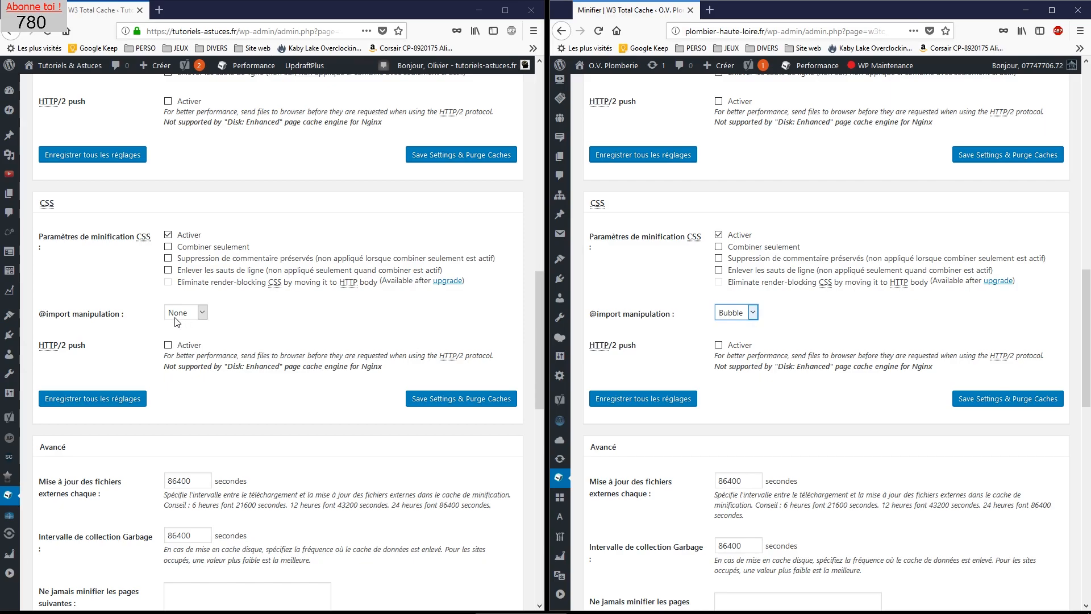
click(202, 312)
click(202, 311)
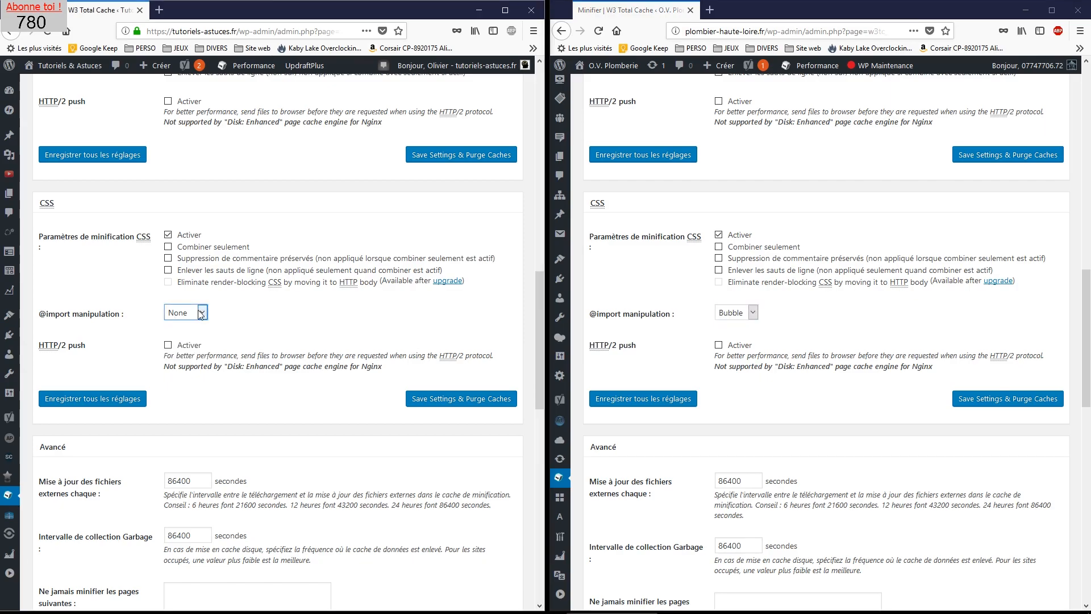
click(753, 314)
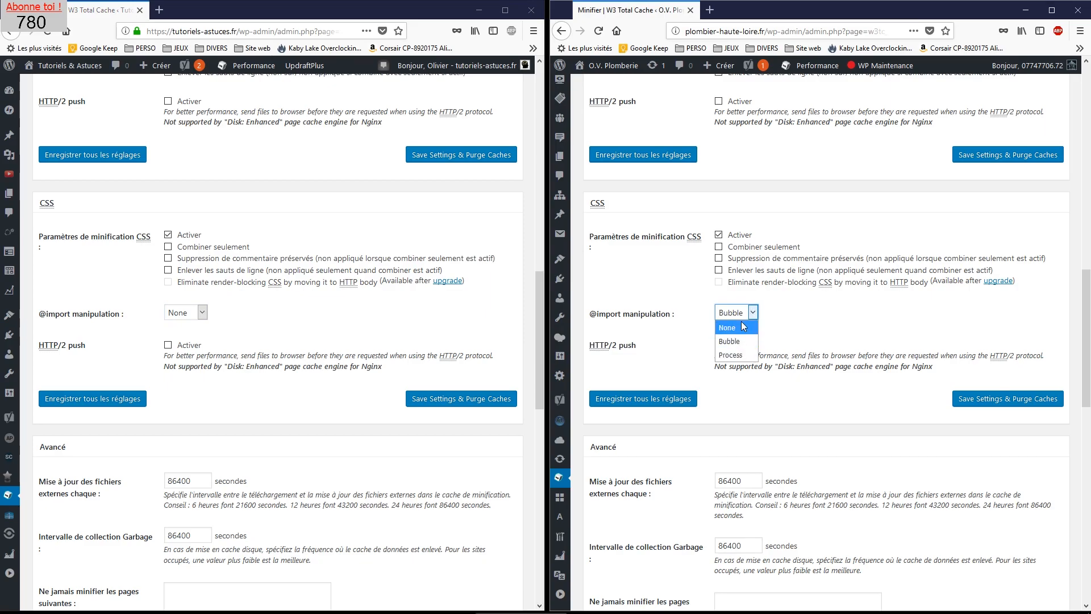
click(644, 317)
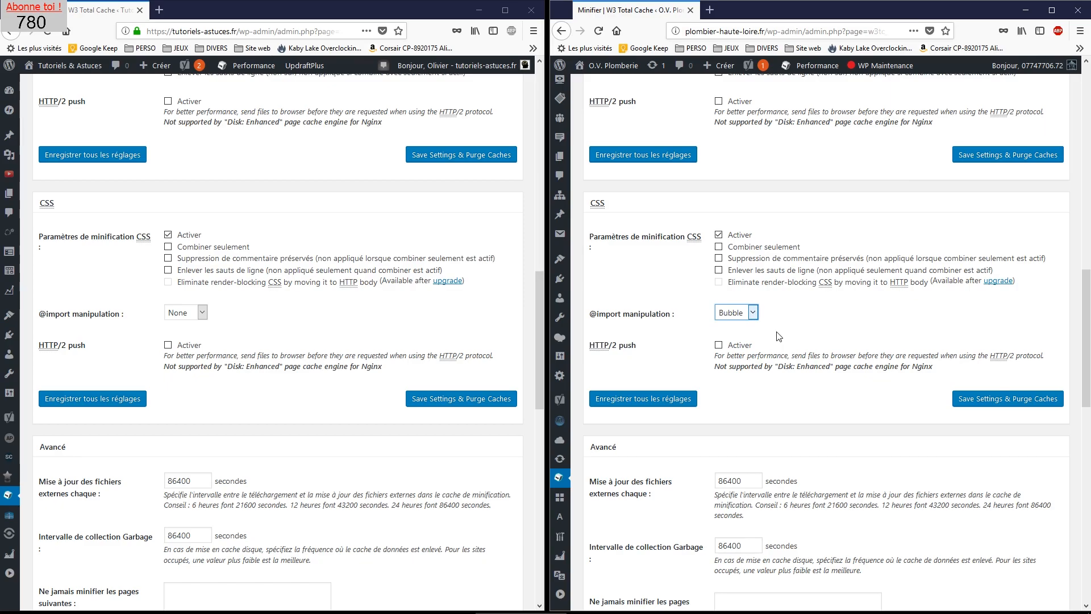
Check the Avancé minification settings on both sites, and save plombier-haute-loire.fr's Minifier settings while purging its caches.
scroll(754, 438, down, 1)
scroll(756, 437, down, 10)
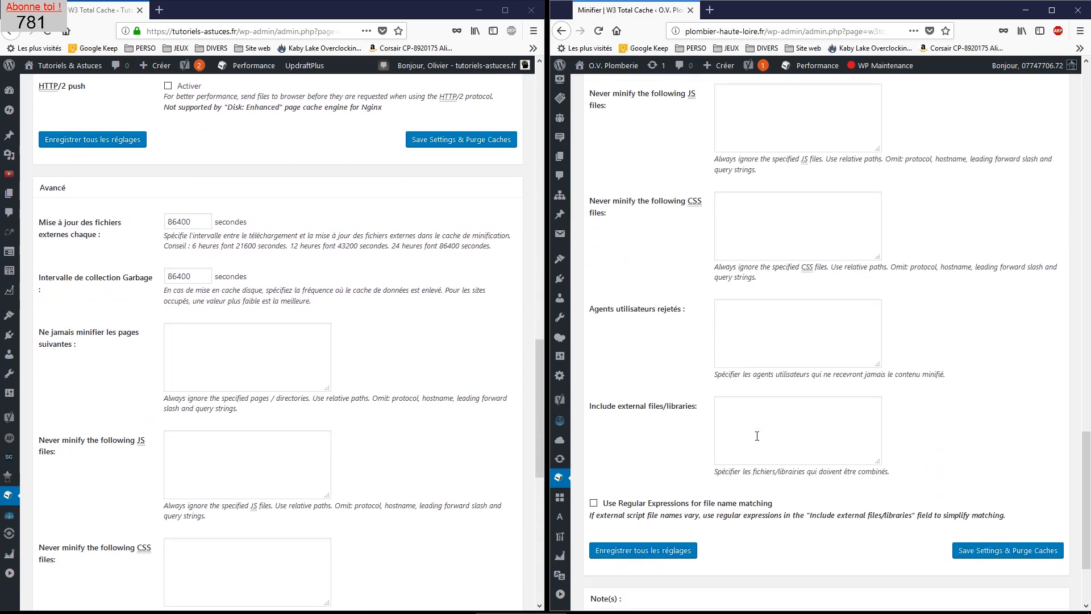
scroll(348, 431, down, 2)
scroll(348, 432, down, 10)
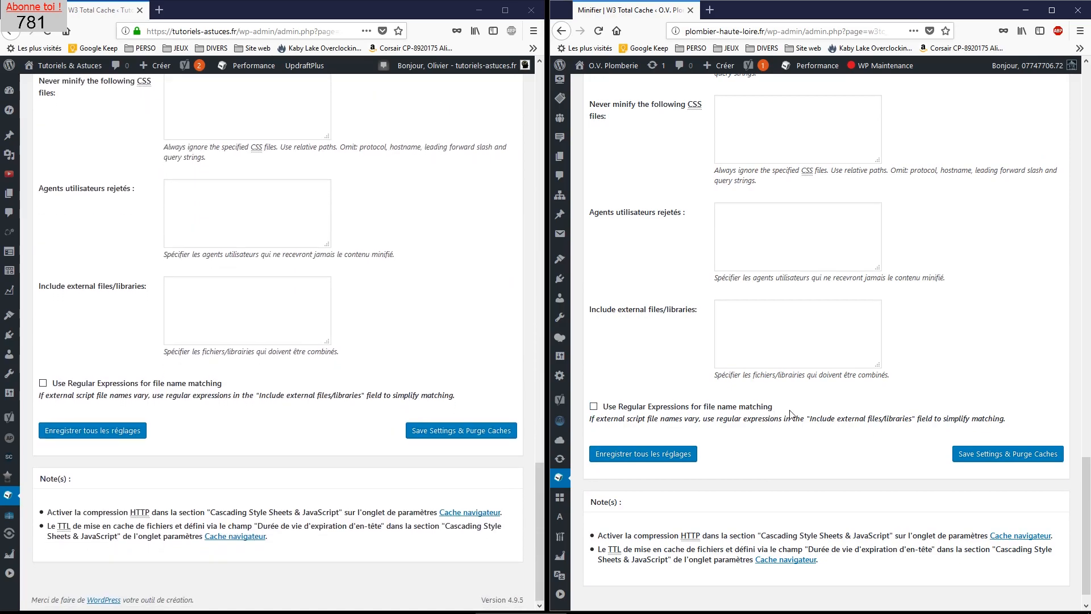
scroll(879, 395, down, 1)
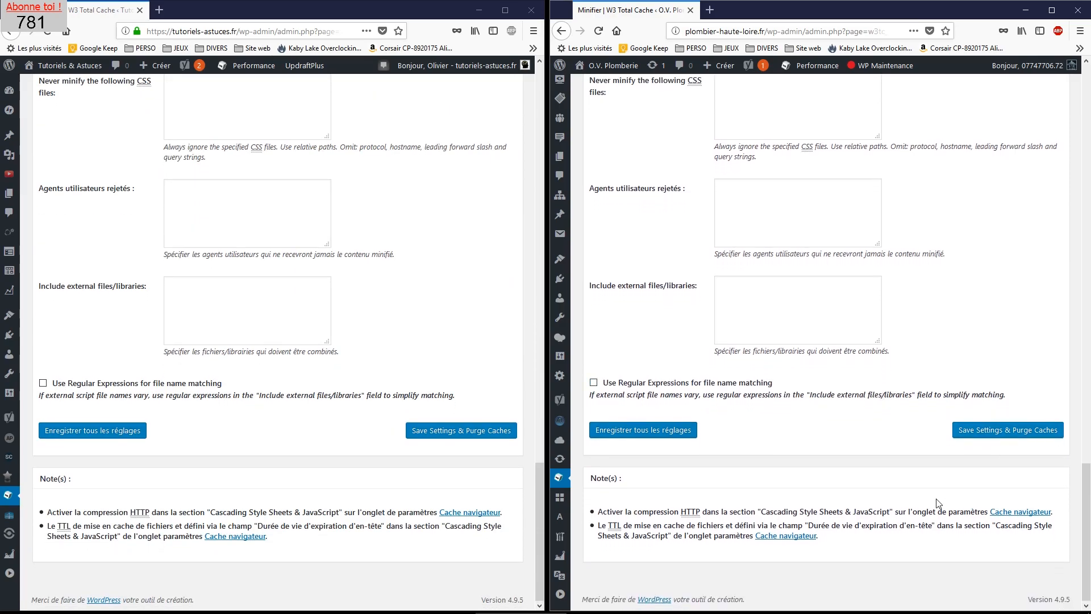
click(1038, 431)
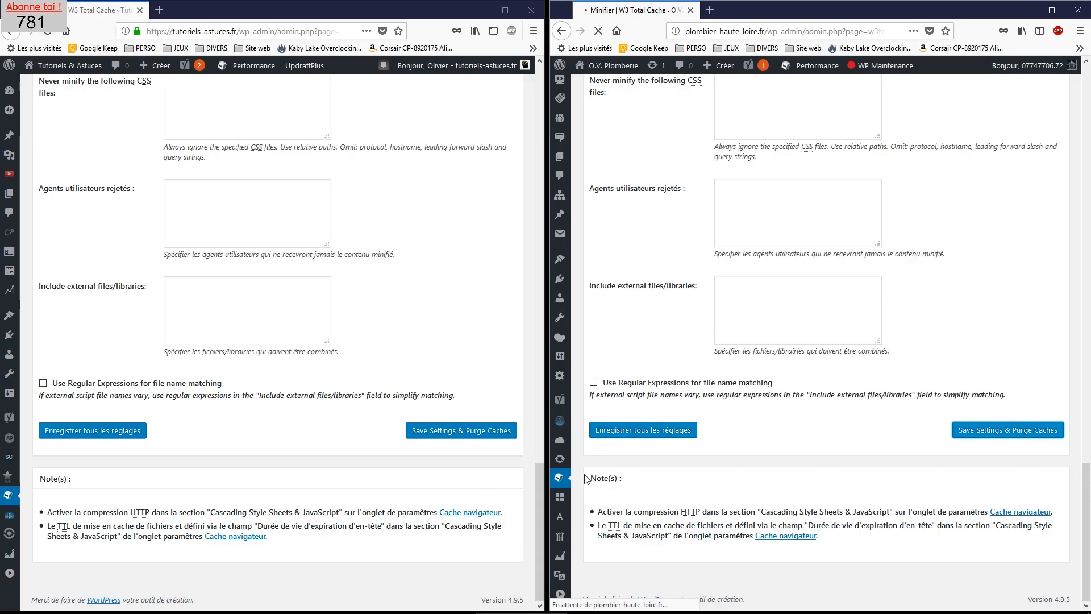
Open Mise en cache de base de données on both sites and compare its settings down to Reject constants.
mouse_move(10, 498)
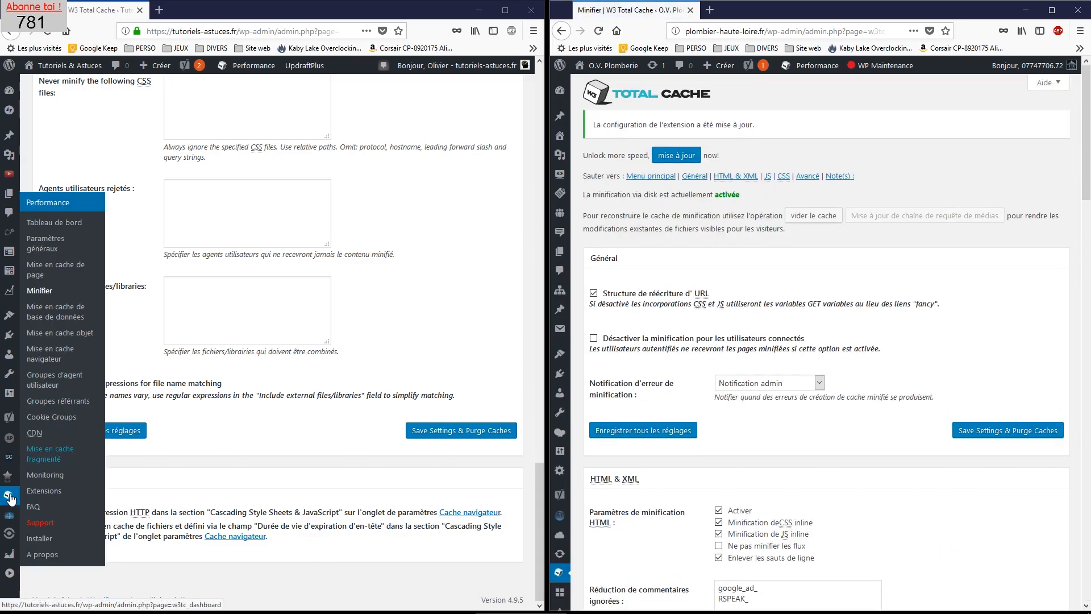
click(56, 311)
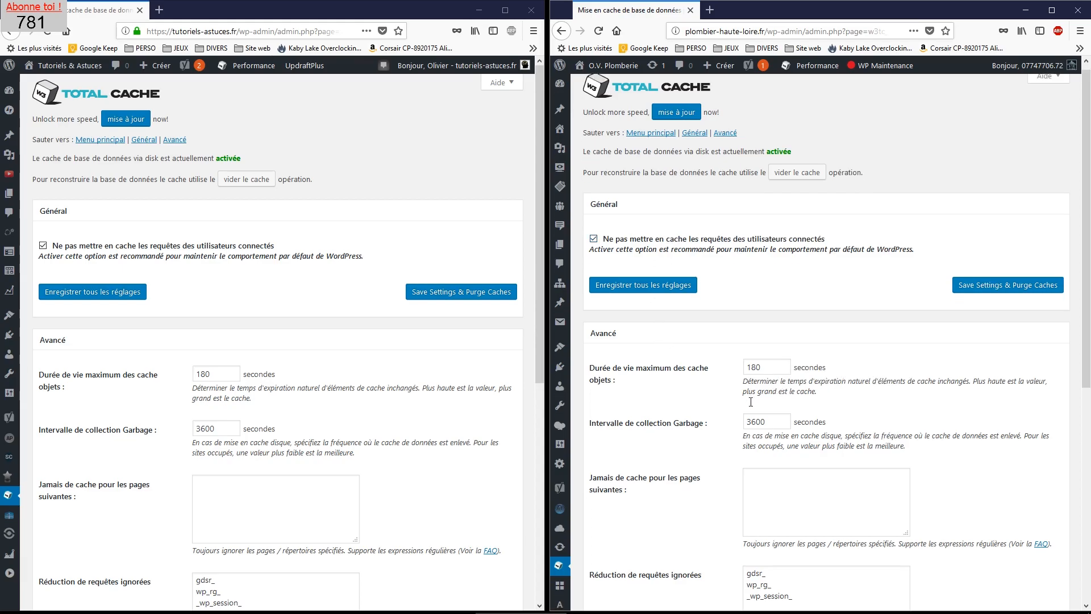
scroll(750, 401, down, 5)
scroll(529, 443, down, 6)
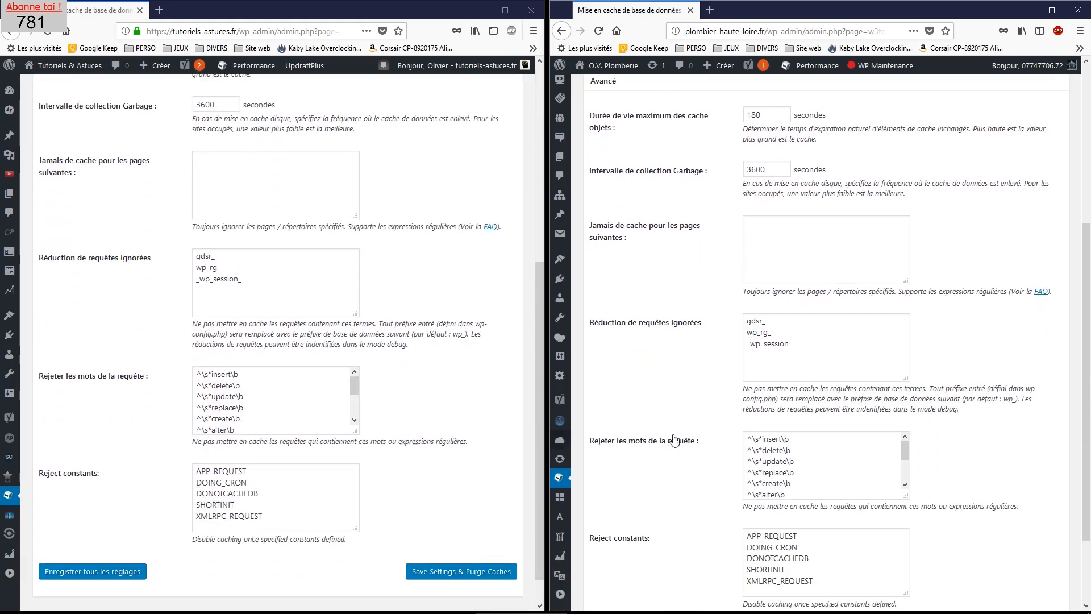
scroll(857, 414, down, 2)
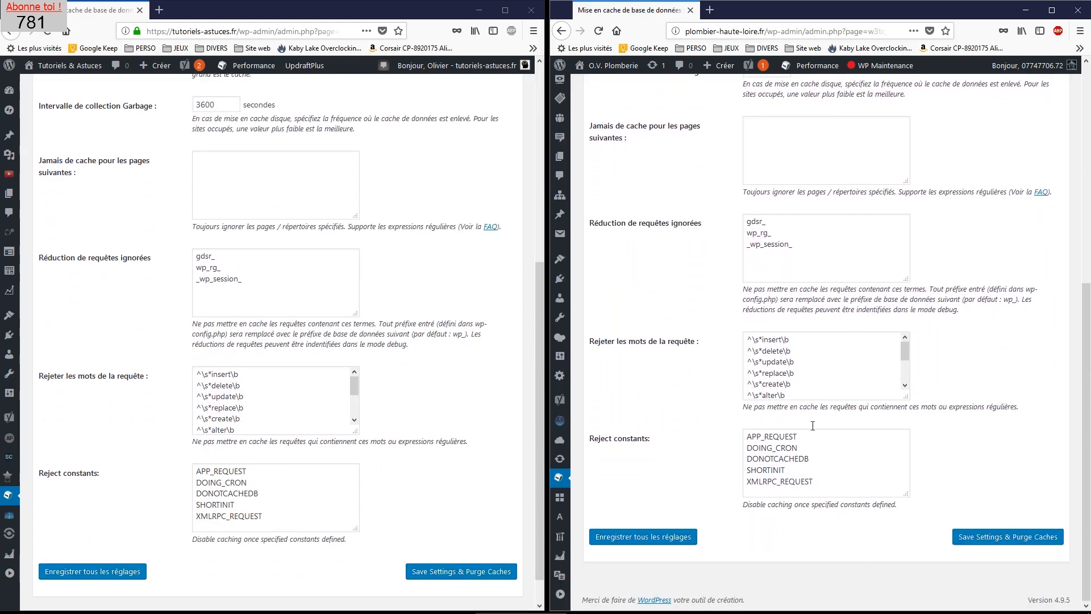
scroll(848, 482, up, 6)
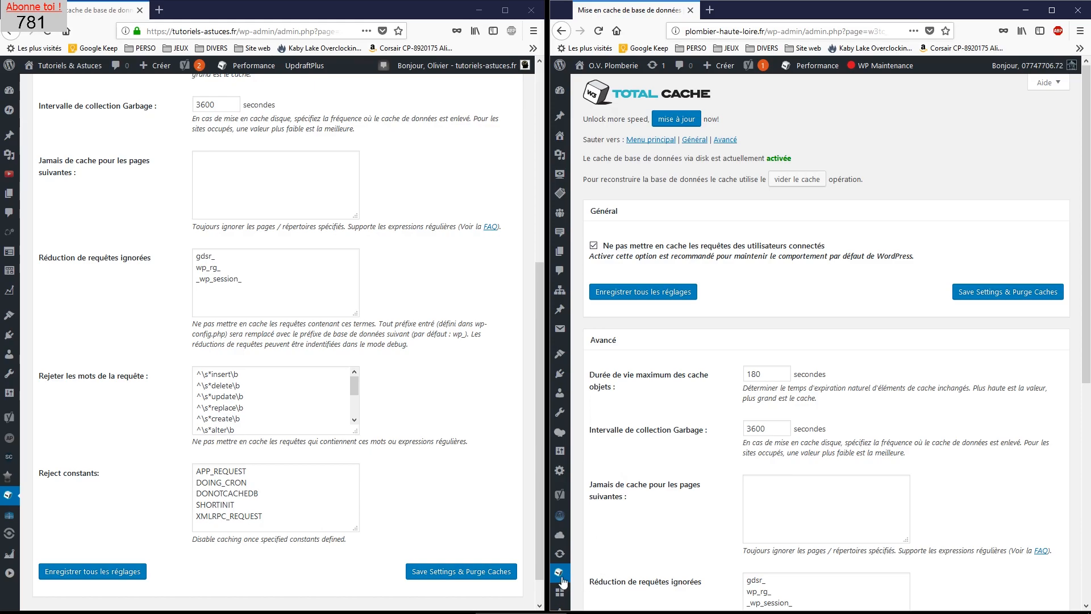
Open Mise en cache objet on both sites and compare the Avancé settings, including cache lifetime and groups.
mouse_move(562, 581)
click(615, 358)
mouse_move(9, 495)
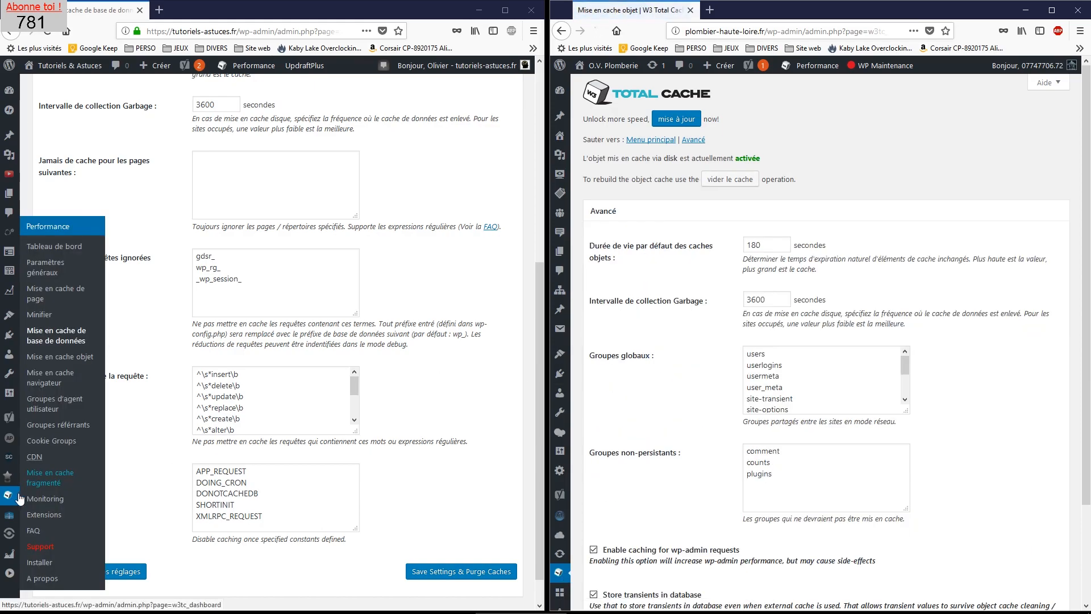
click(82, 366)
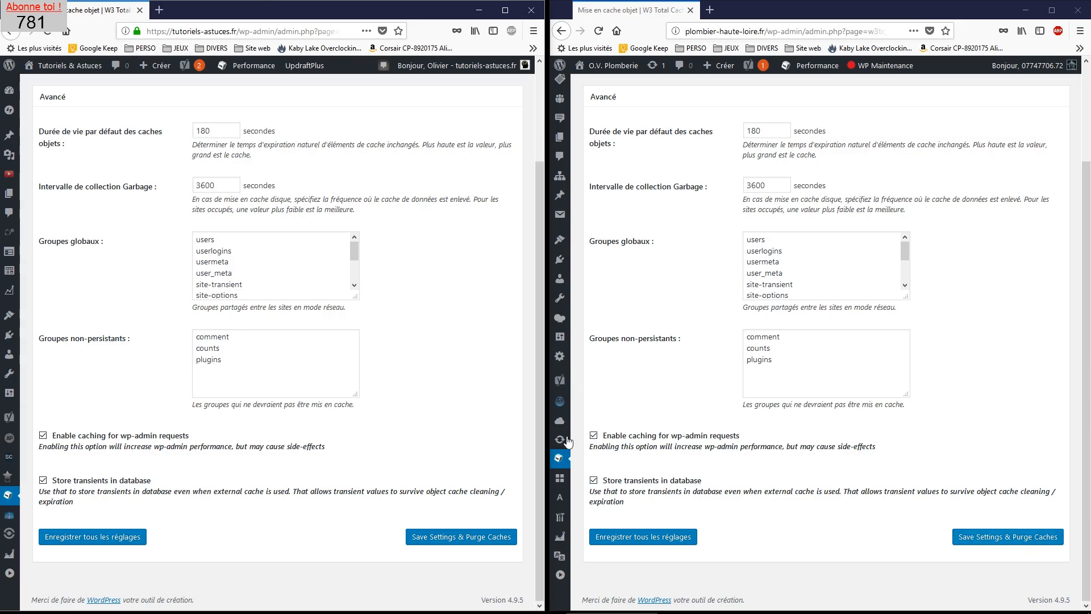
Open Mise en cache navigateur on both sites and compare the Général options, down to the HTTP Strict Transport Security policy.
mouse_move(561, 462)
click(596, 358)
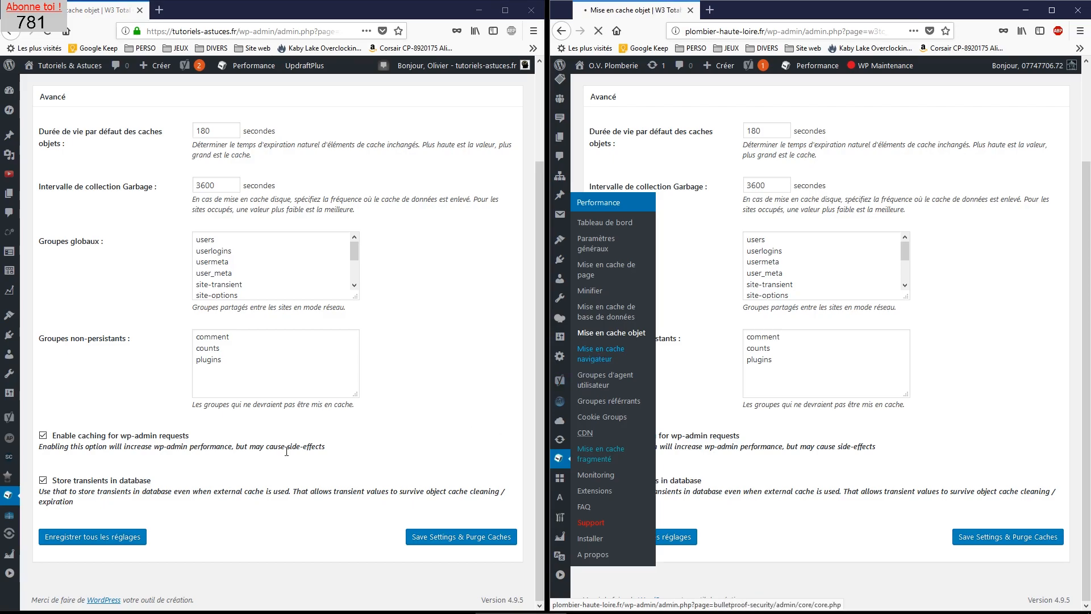
mouse_move(15, 500)
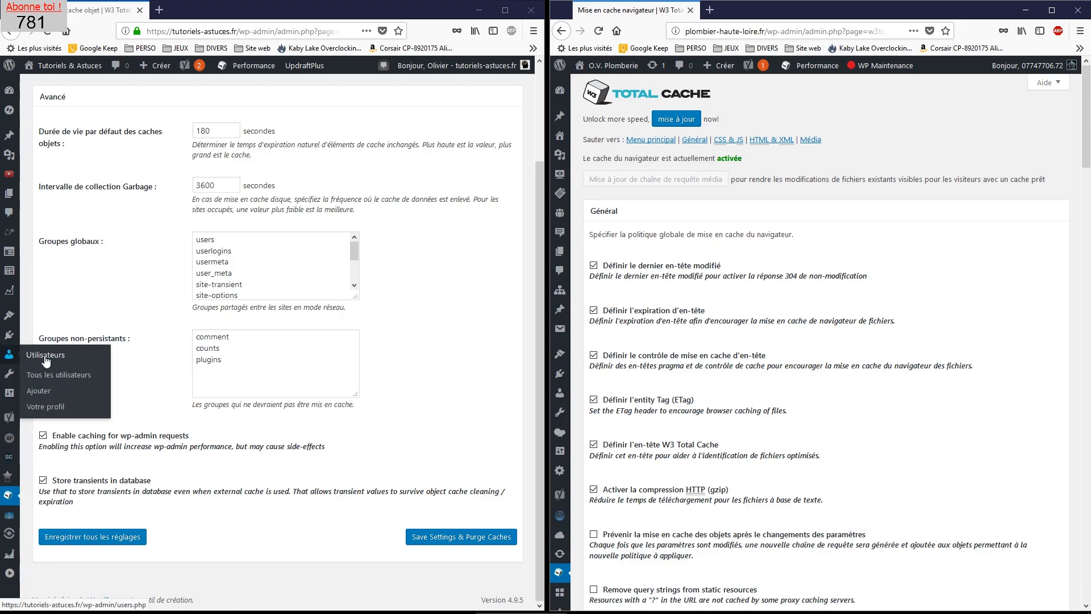
click(56, 357)
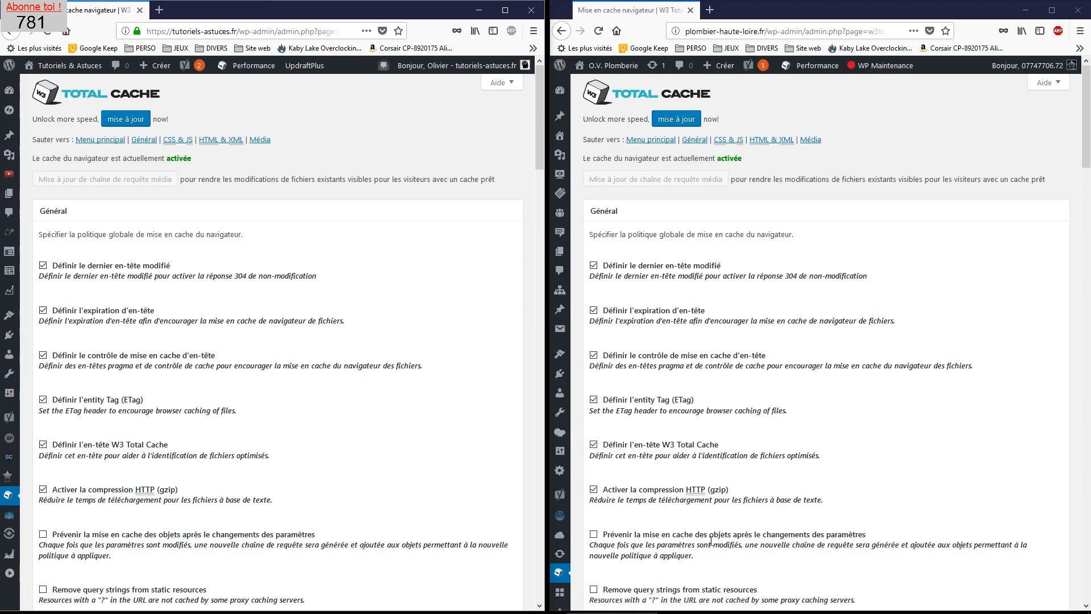
scroll(605, 538, down, 2)
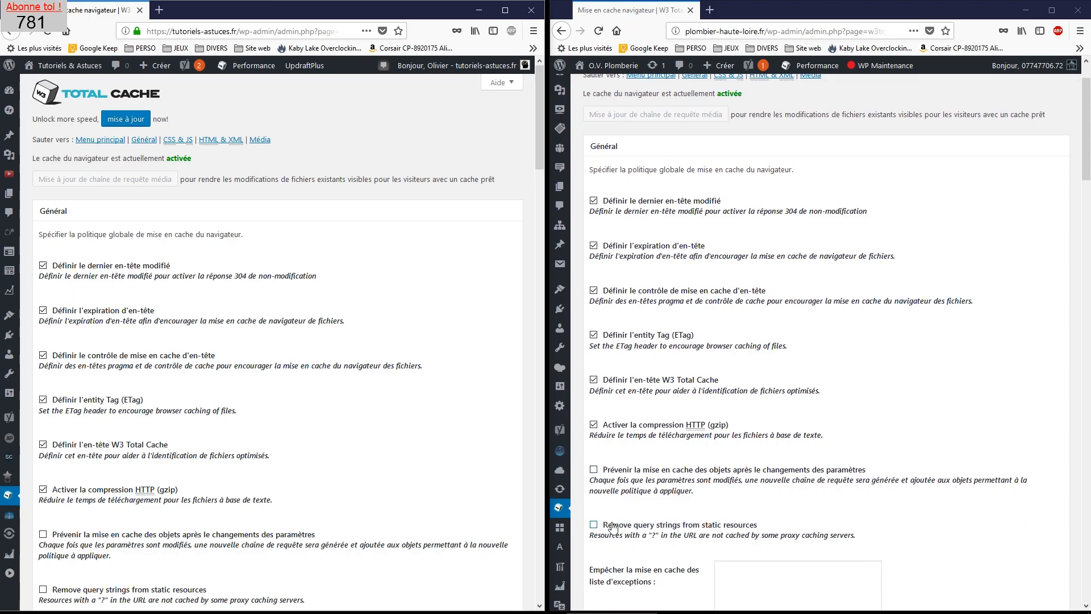
scroll(612, 528, down, 8)
scroll(362, 474, down, 4)
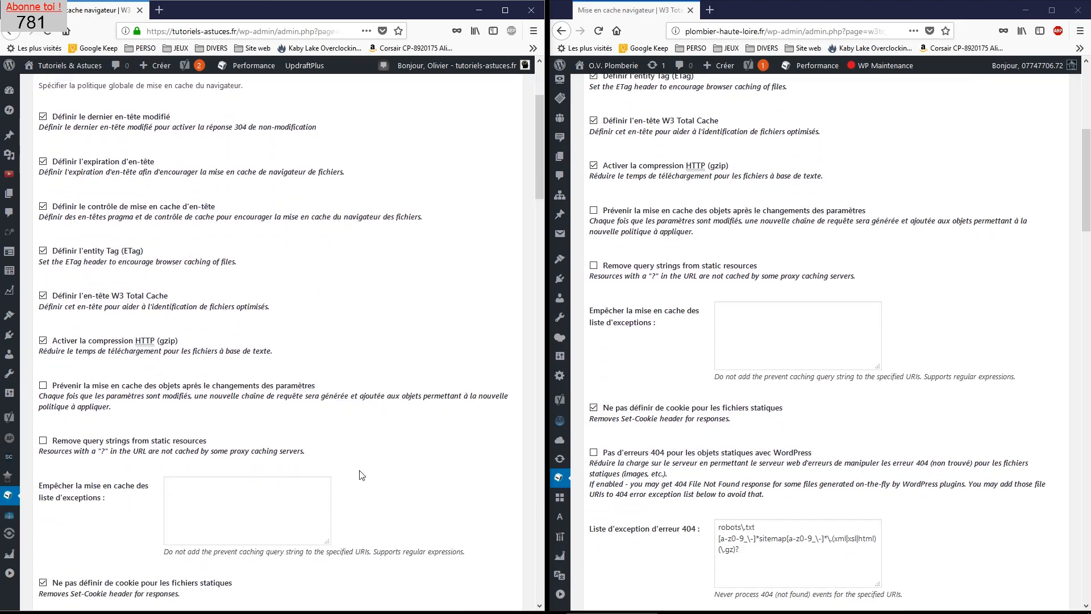
scroll(361, 474, down, 10)
scroll(684, 374, down, 1)
scroll(684, 374, down, 5)
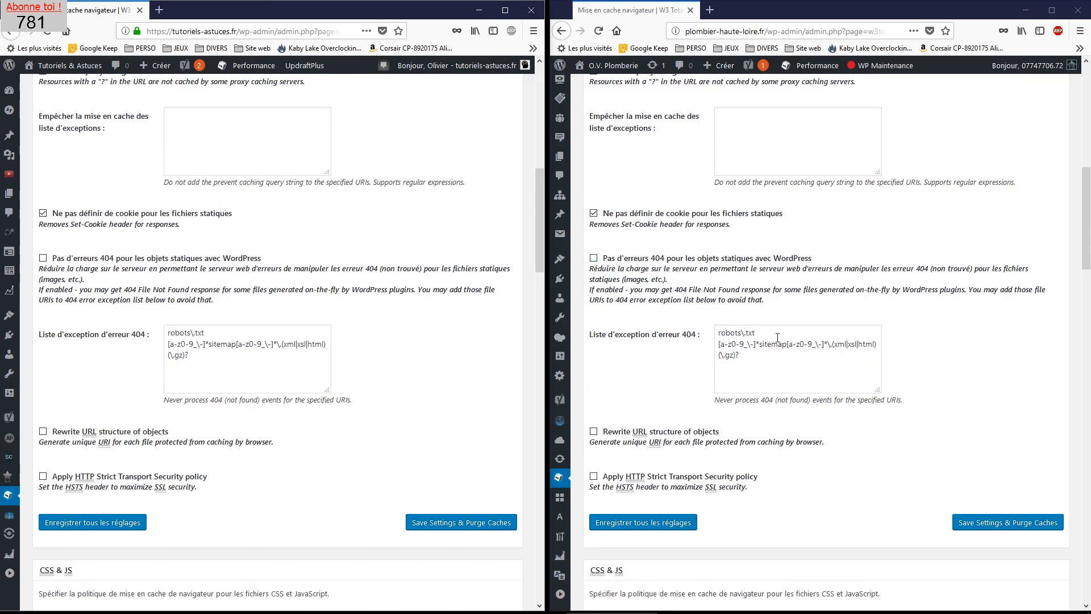
scroll(693, 400, down, 2)
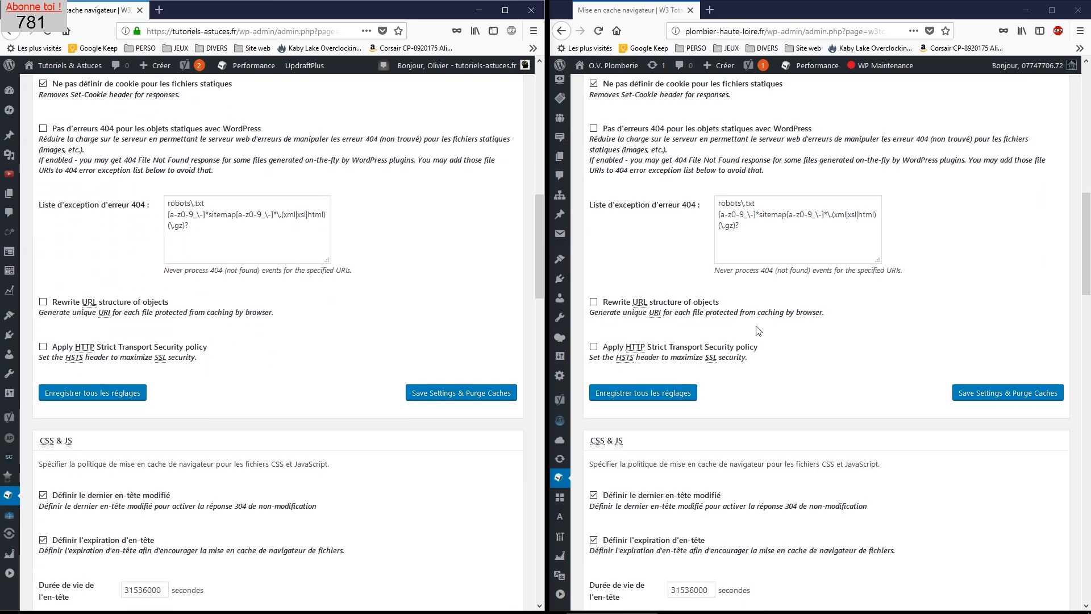
Compare the CSS & JS browser cache settings of both sites, from the header lifetime to static-file cookies.
scroll(380, 372, down, 5)
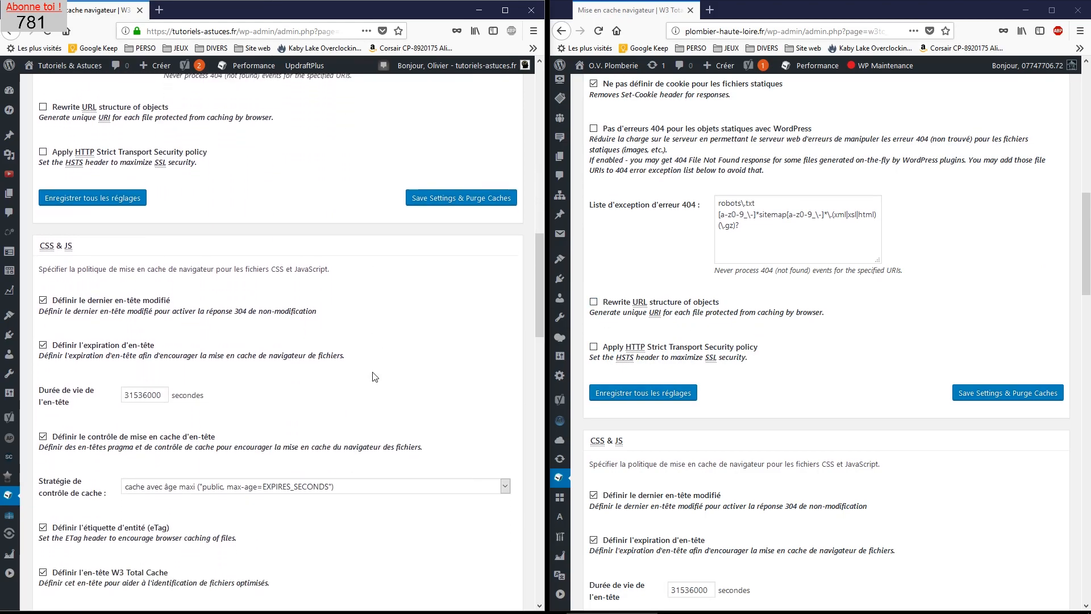
scroll(801, 375, down, 5)
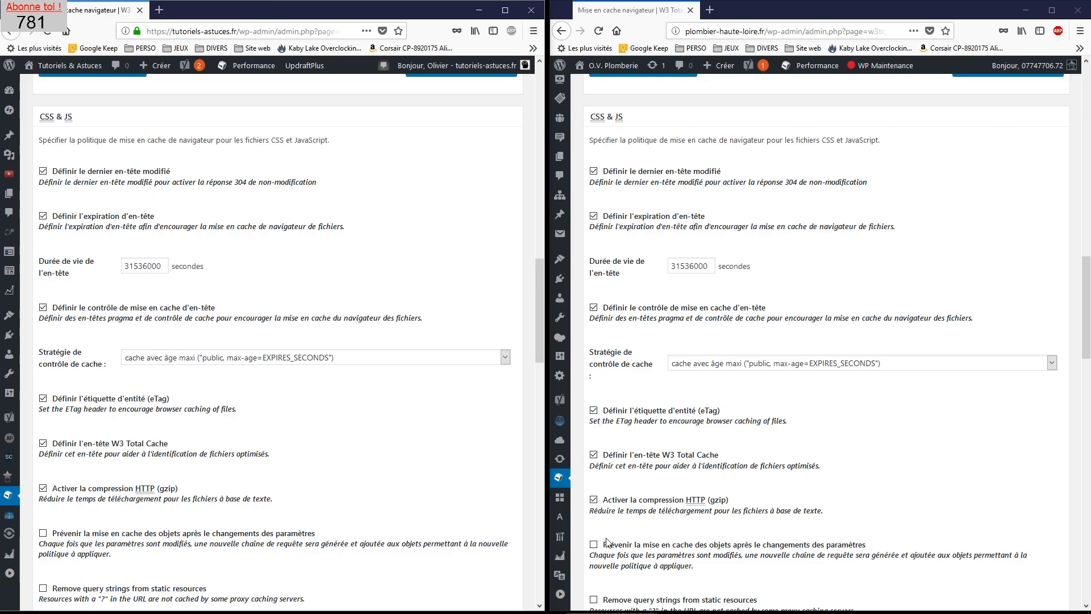
scroll(676, 504, down, 2)
scroll(386, 524, down, 2)
scroll(386, 524, down, 5)
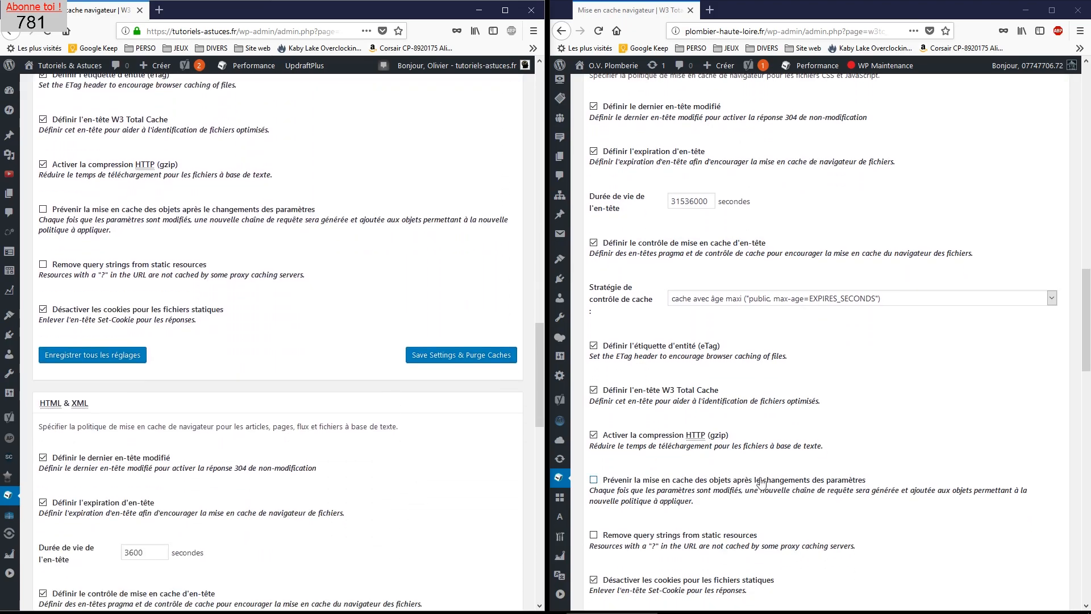
scroll(788, 437, down, 1)
scroll(788, 437, down, 5)
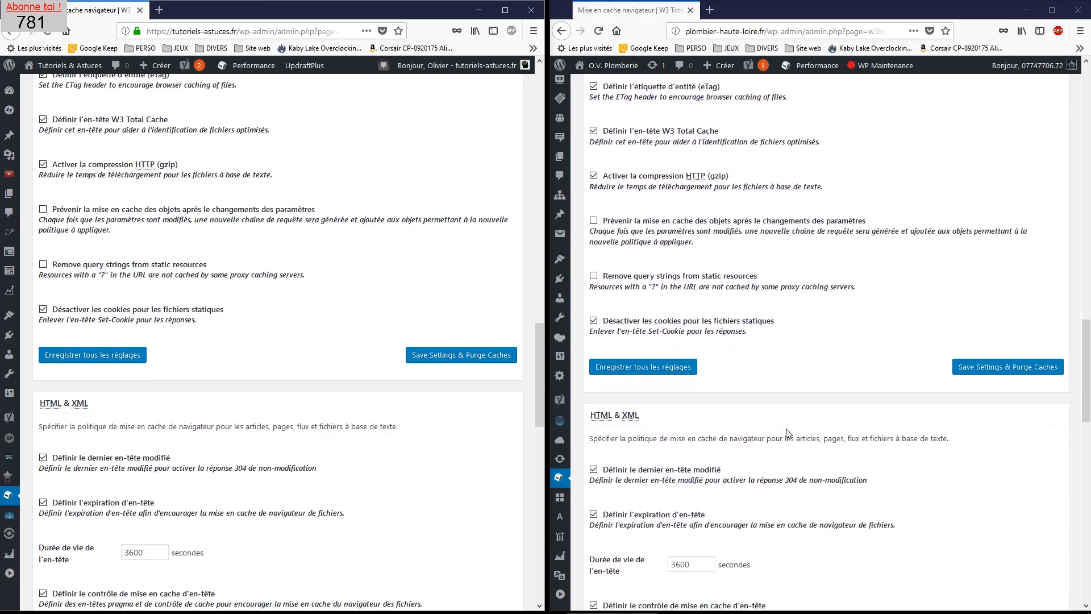
scroll(608, 277, up, 1)
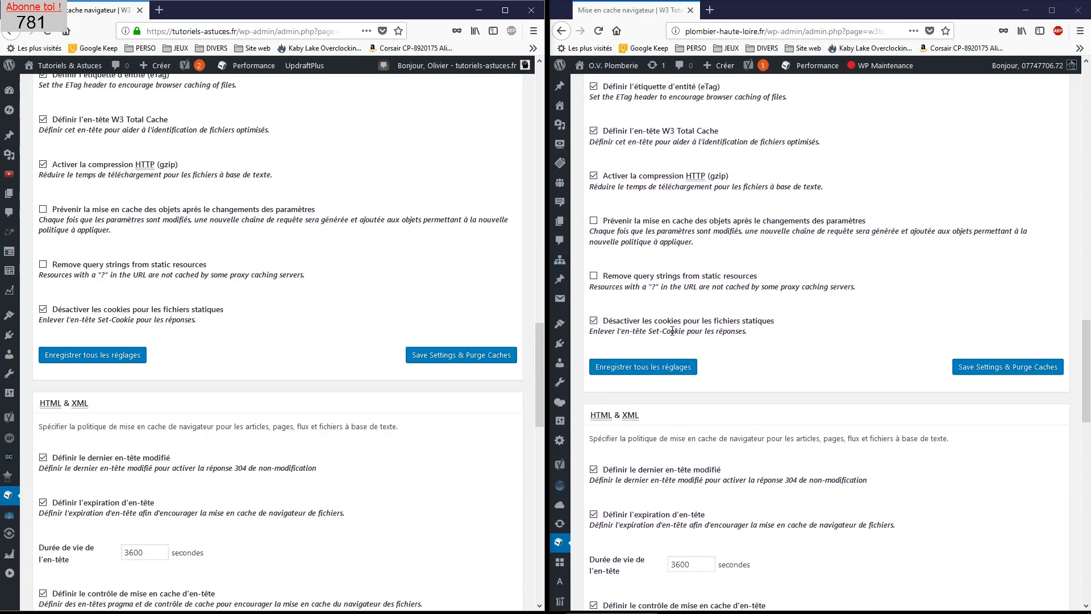
Compare the HTML & XML browser cache settings of both sites, from the last-modified header to gzip compression.
scroll(389, 483, down, 1)
scroll(389, 483, down, 4)
scroll(696, 478, down, 5)
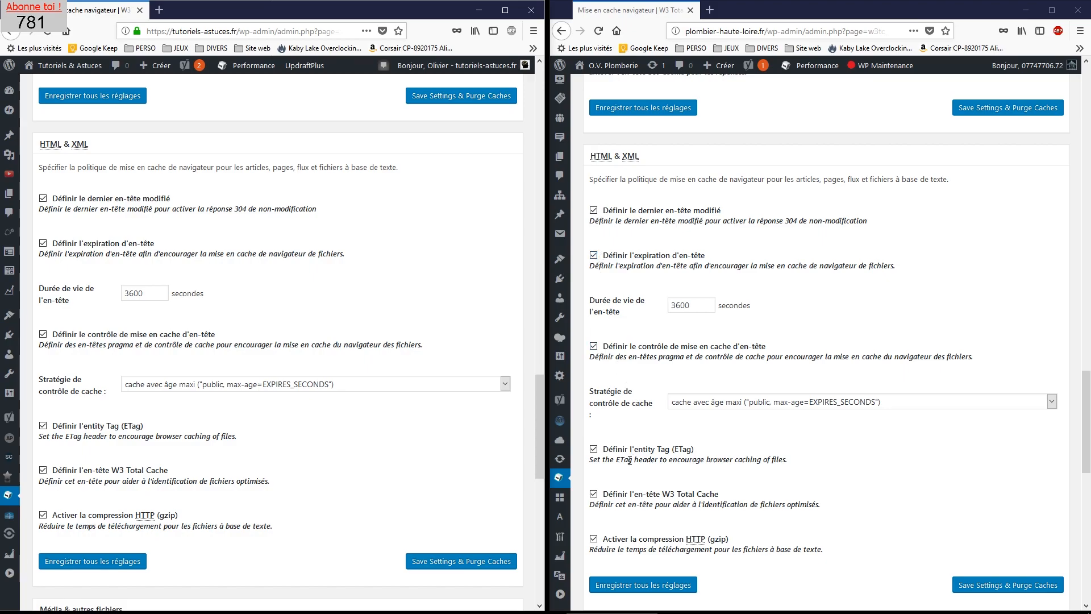
scroll(659, 518, down, 7)
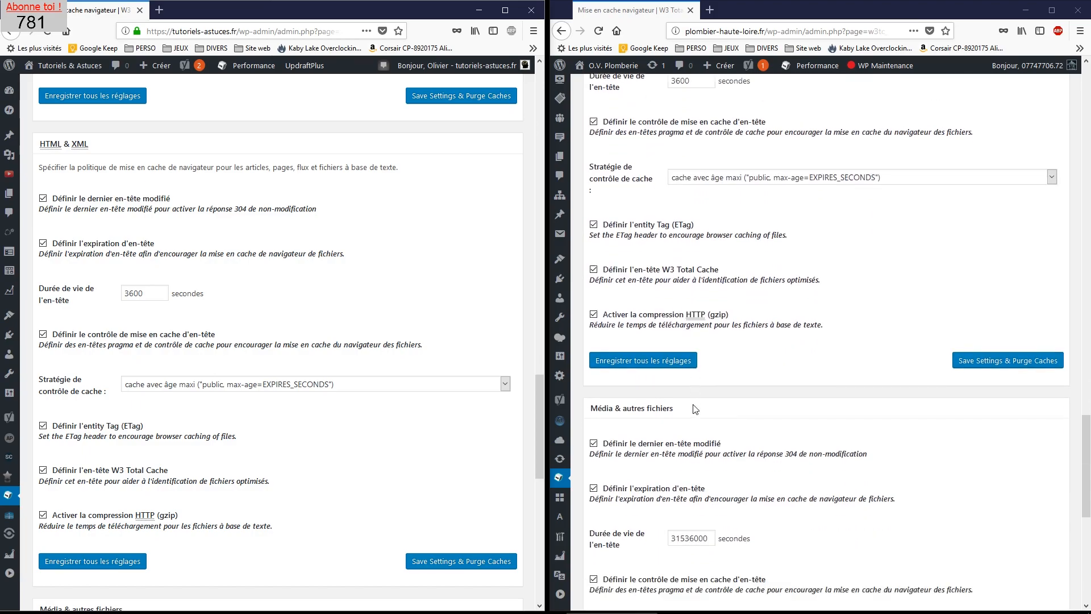
Check the Média & autres fichiers browser cache settings against the reference site, and save plombier-haute-loire.fr's settings with a cache purge.
scroll(265, 368, down, 7)
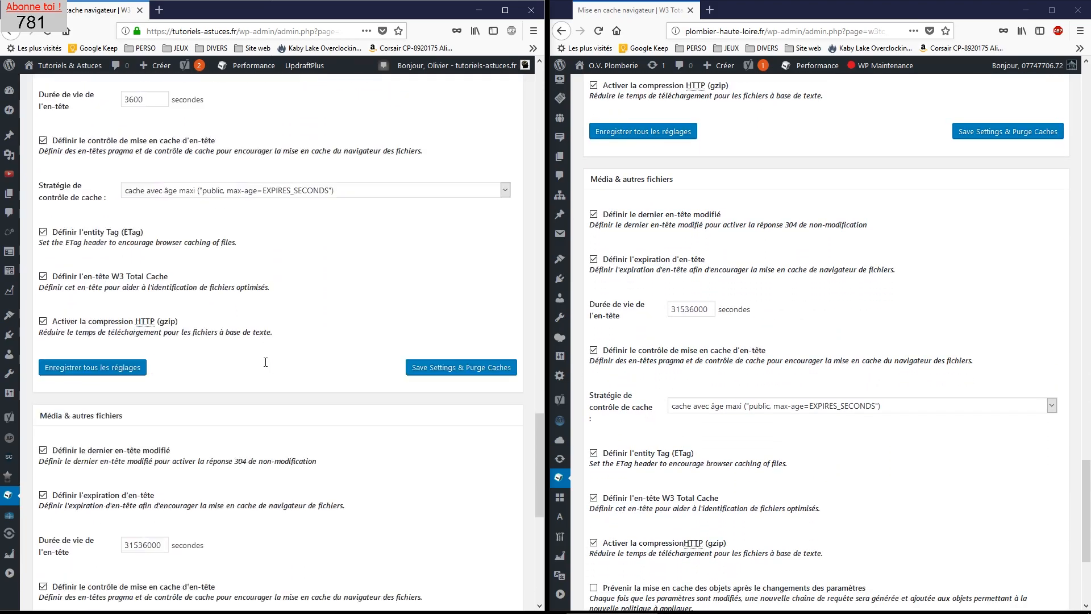
scroll(267, 365, down, 2)
scroll(762, 348, down, 2)
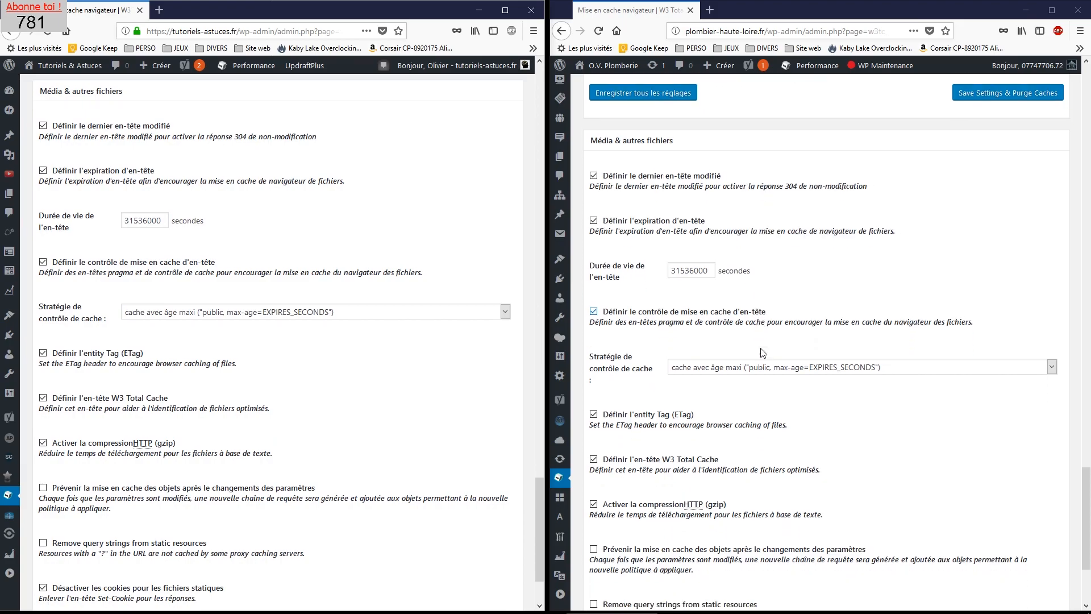
scroll(762, 347, up, 1)
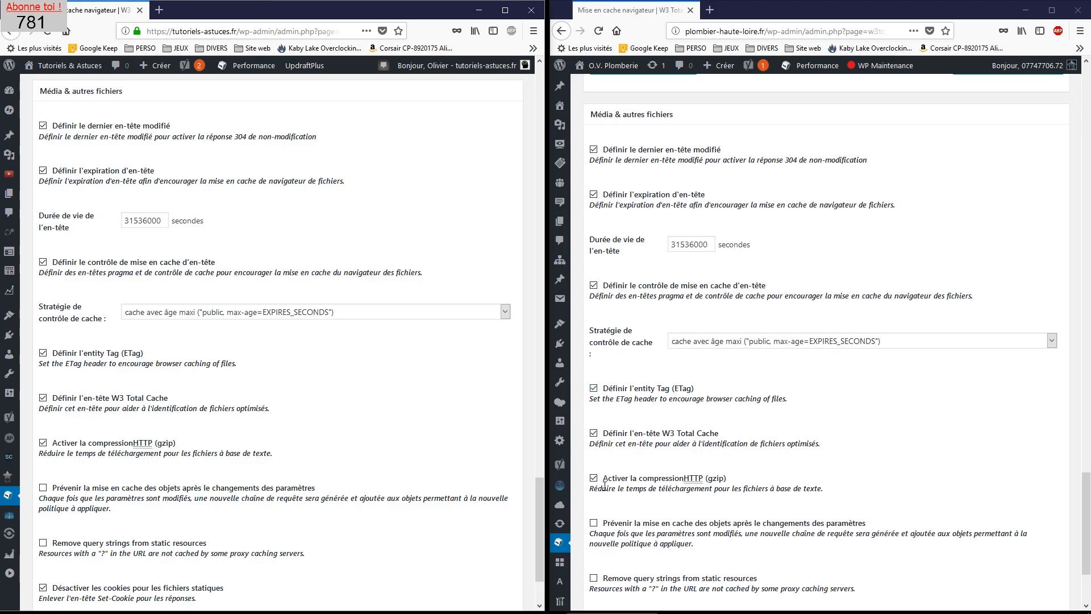
scroll(691, 521, down, 1)
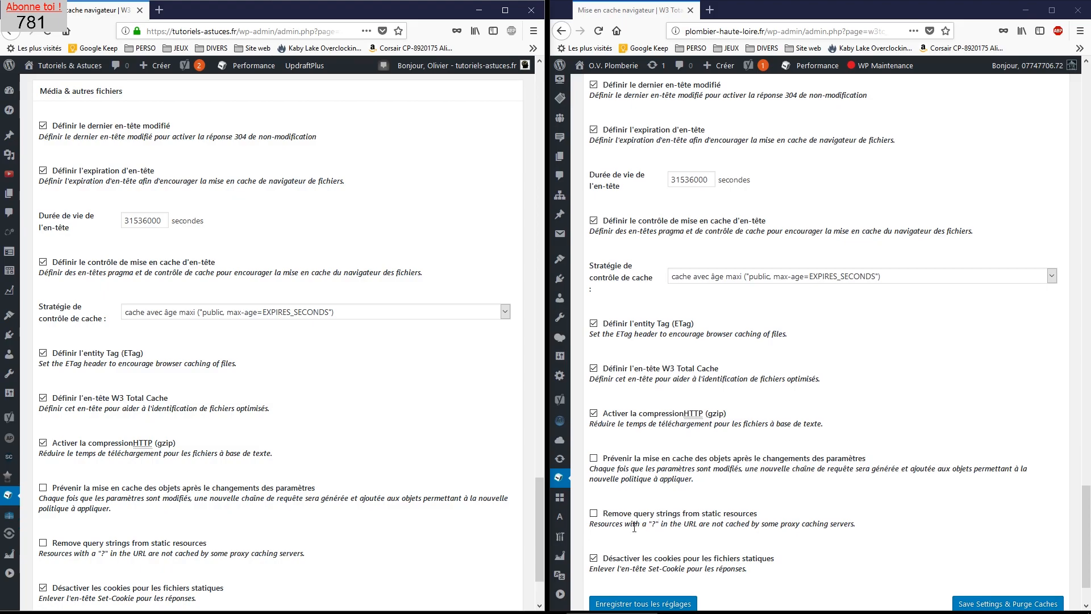
scroll(477, 478, down, 2)
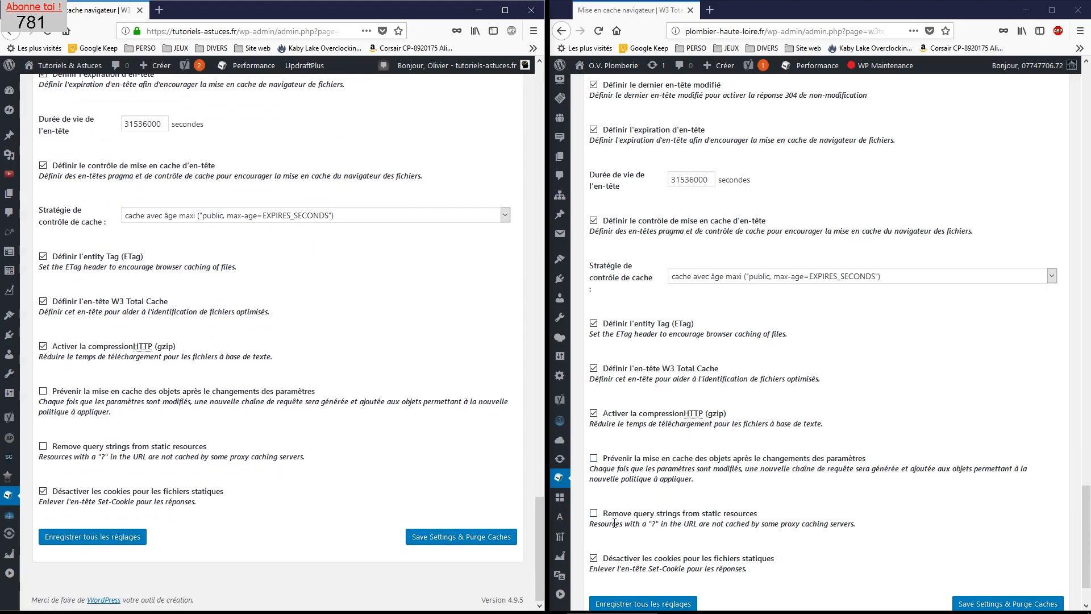
scroll(749, 495, down, 1)
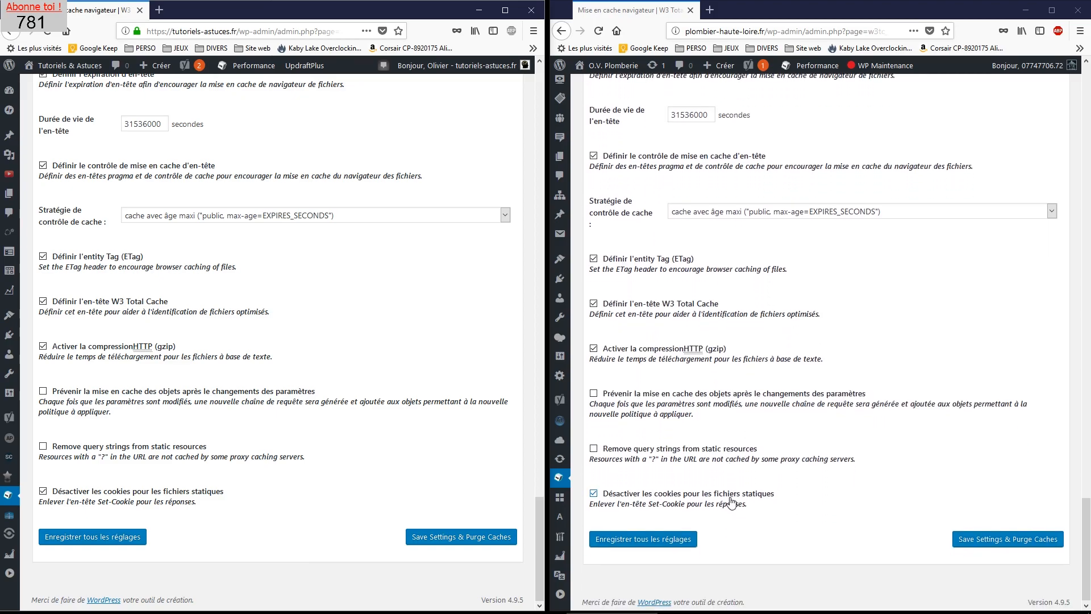
click(1002, 540)
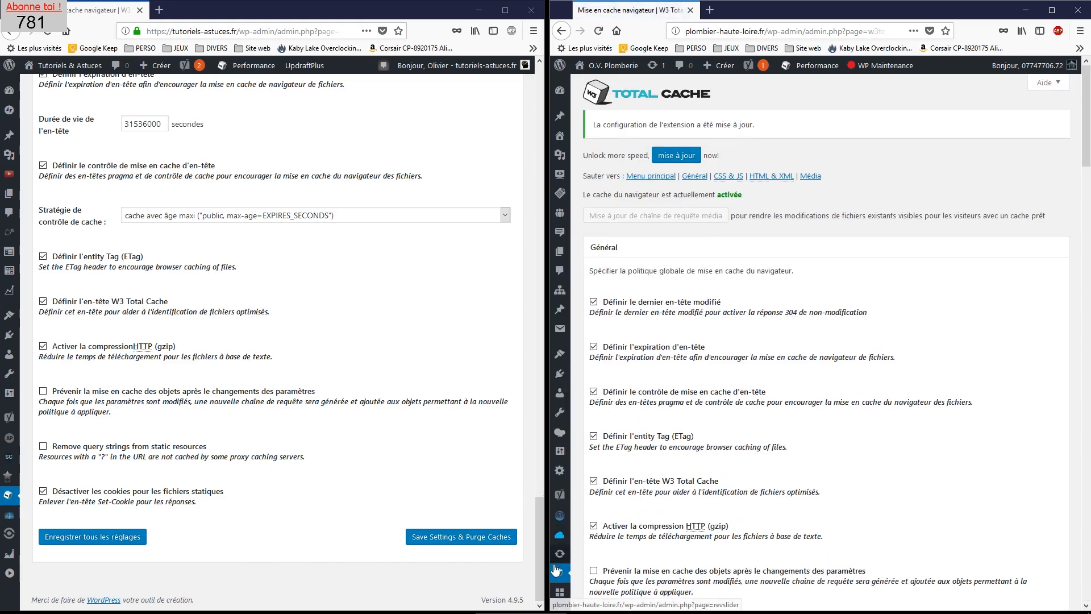
Open Cookie Groups on both sites and compare the mobile, loggedin and subscribers groups.
mouse_move(557, 570)
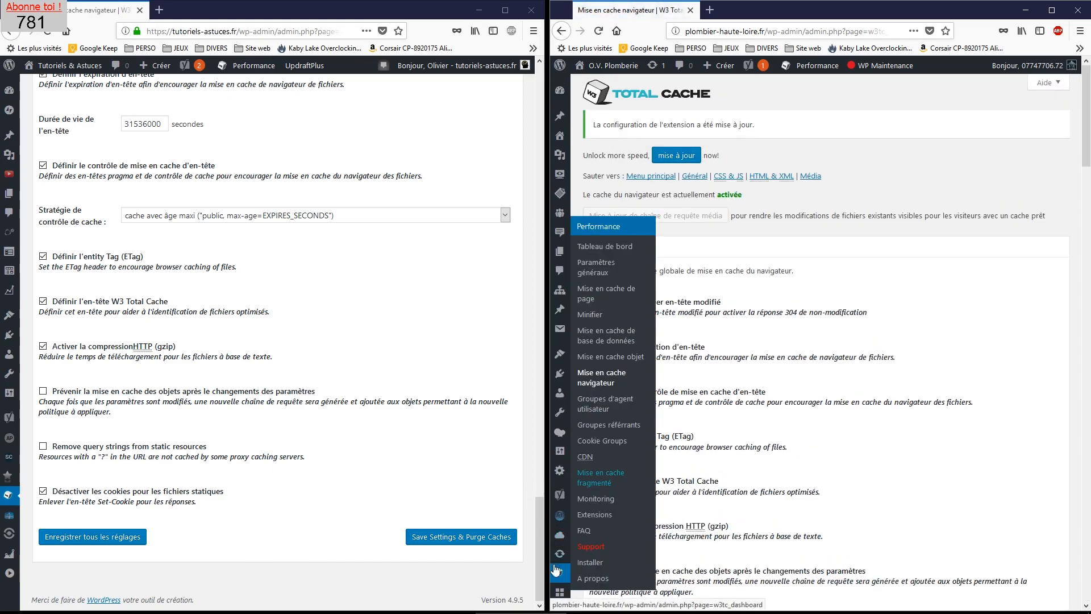
click(621, 448)
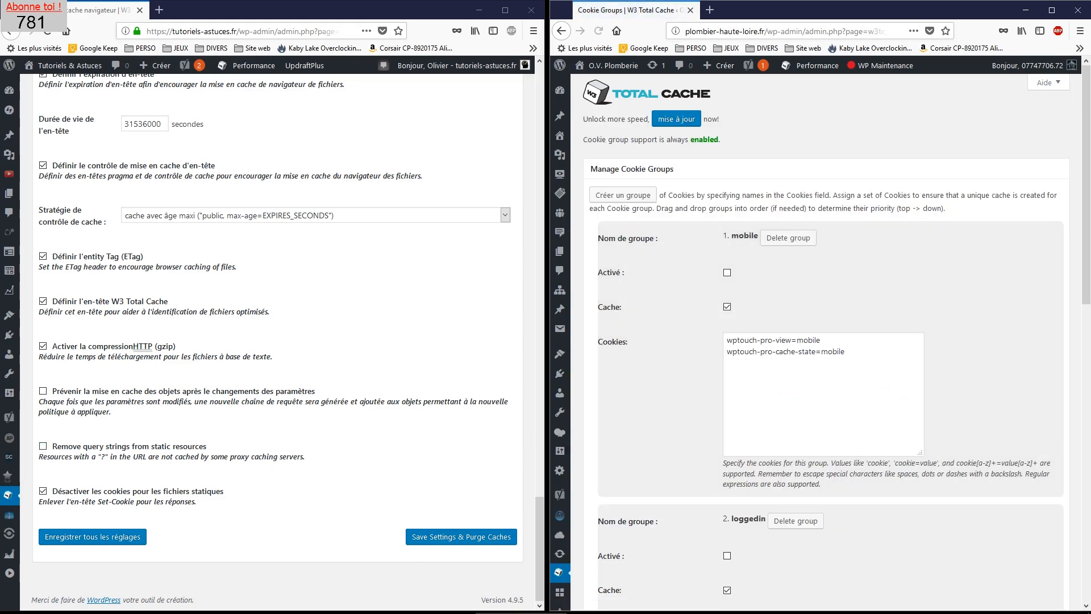
mouse_move(8, 500)
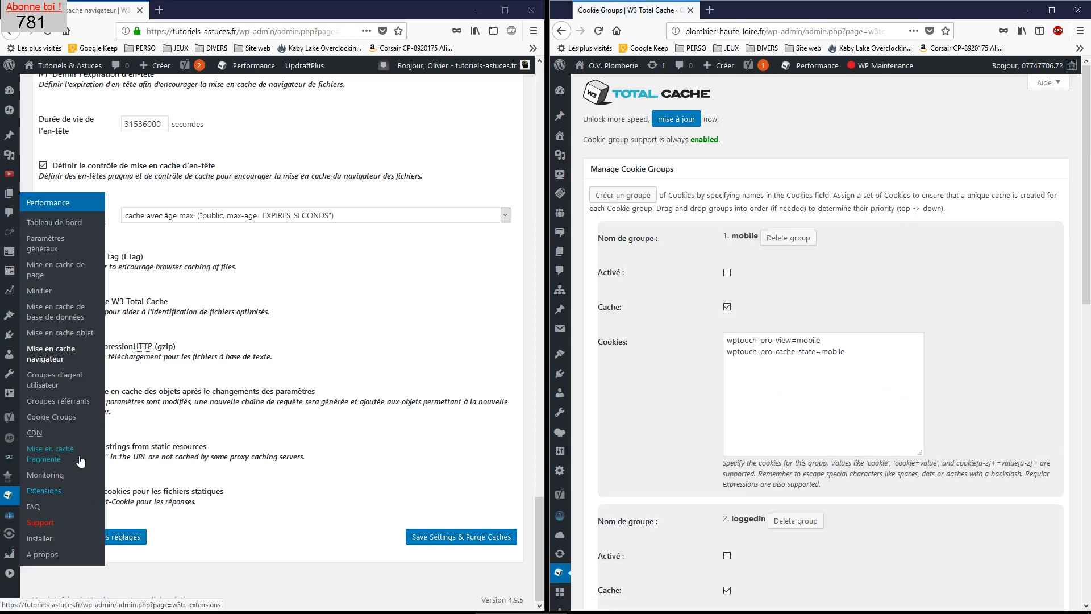
click(51, 416)
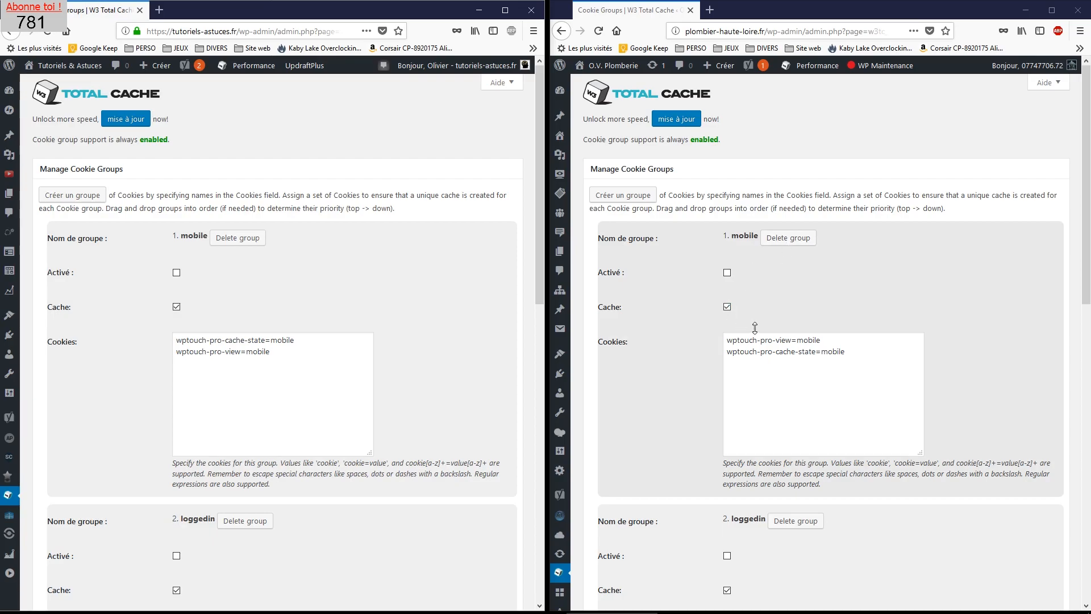
scroll(755, 328, down, 5)
scroll(425, 443, down, 1)
scroll(425, 442, down, 4)
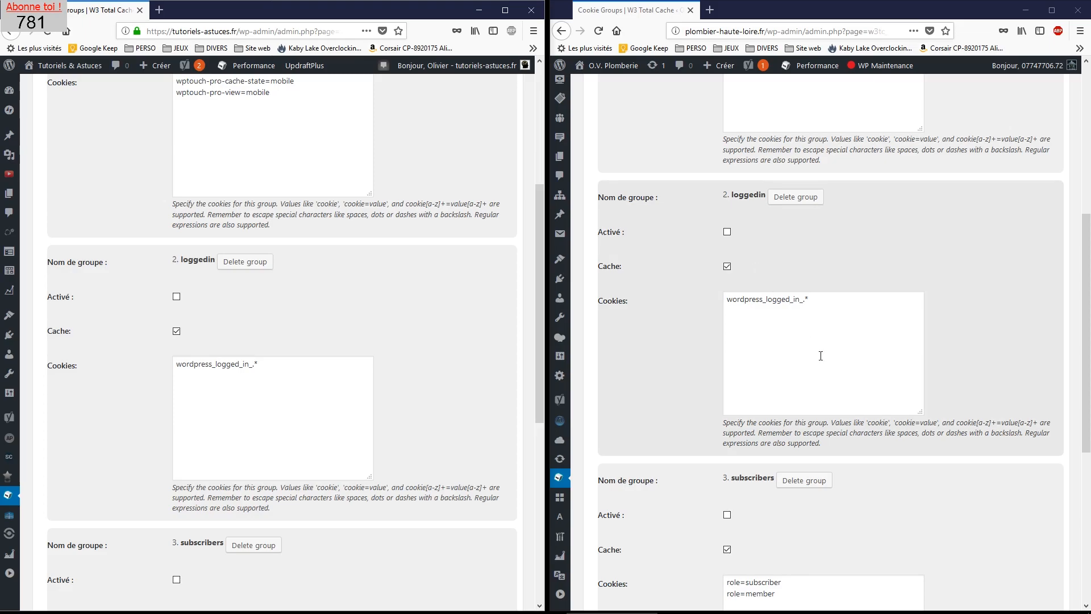
scroll(820, 355, down, 3)
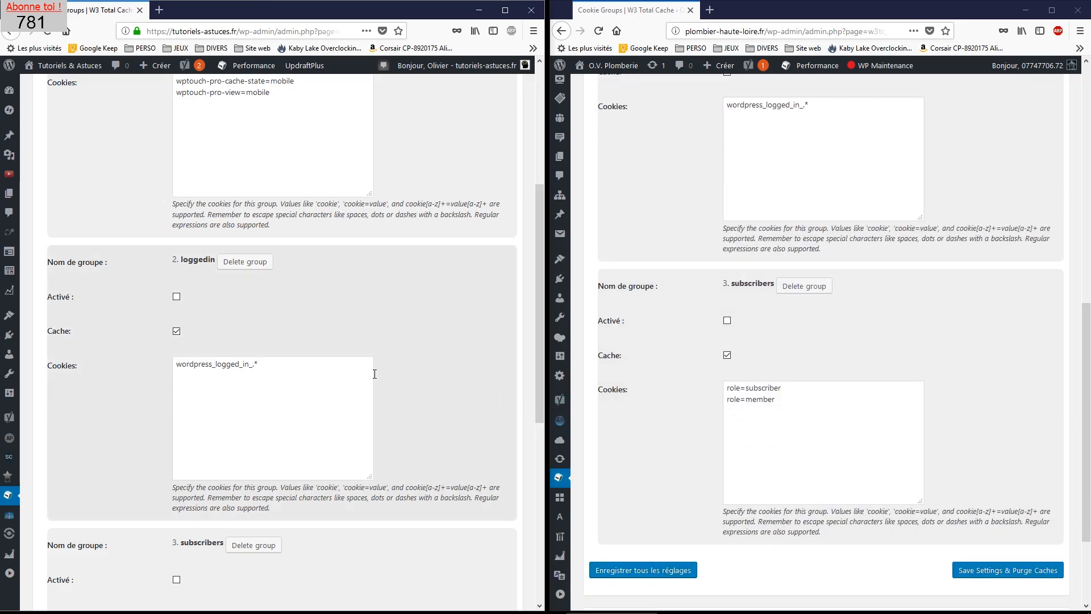
scroll(375, 373, down, 5)
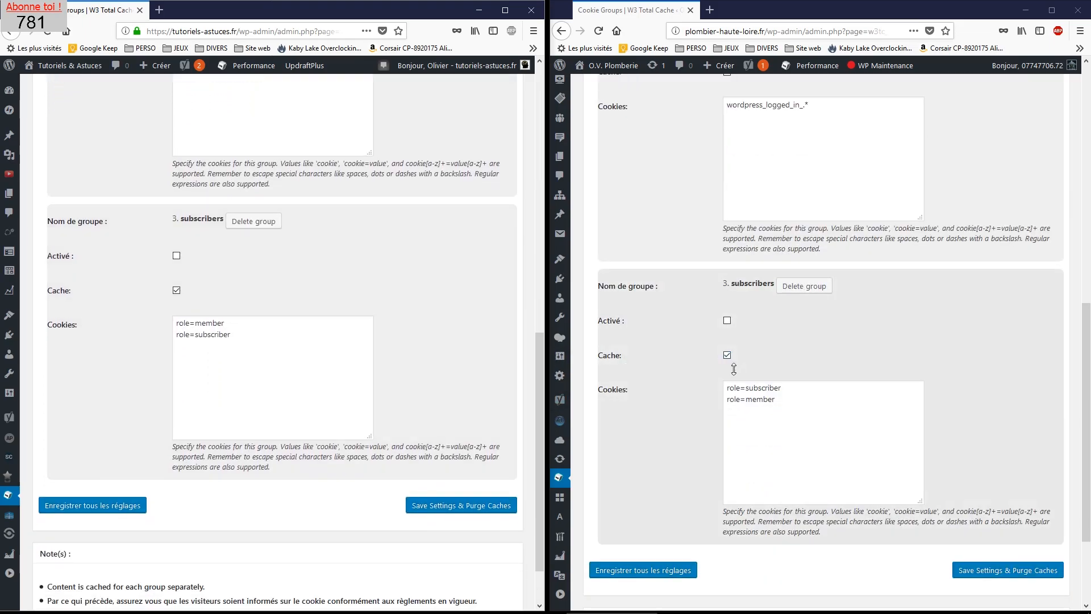
scroll(416, 355, down, 1)
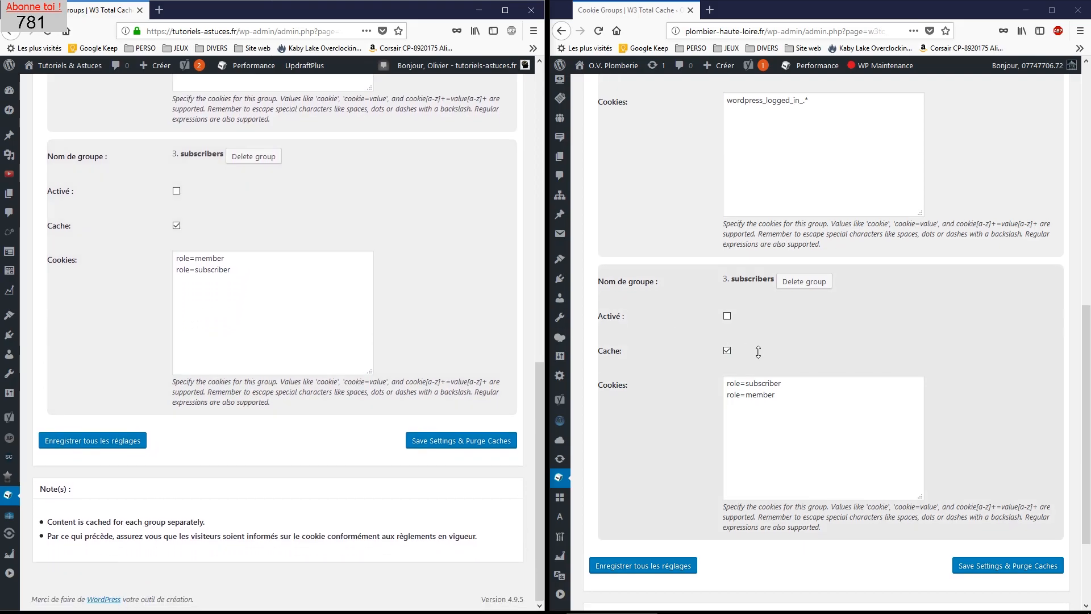
scroll(758, 352, down, 2)
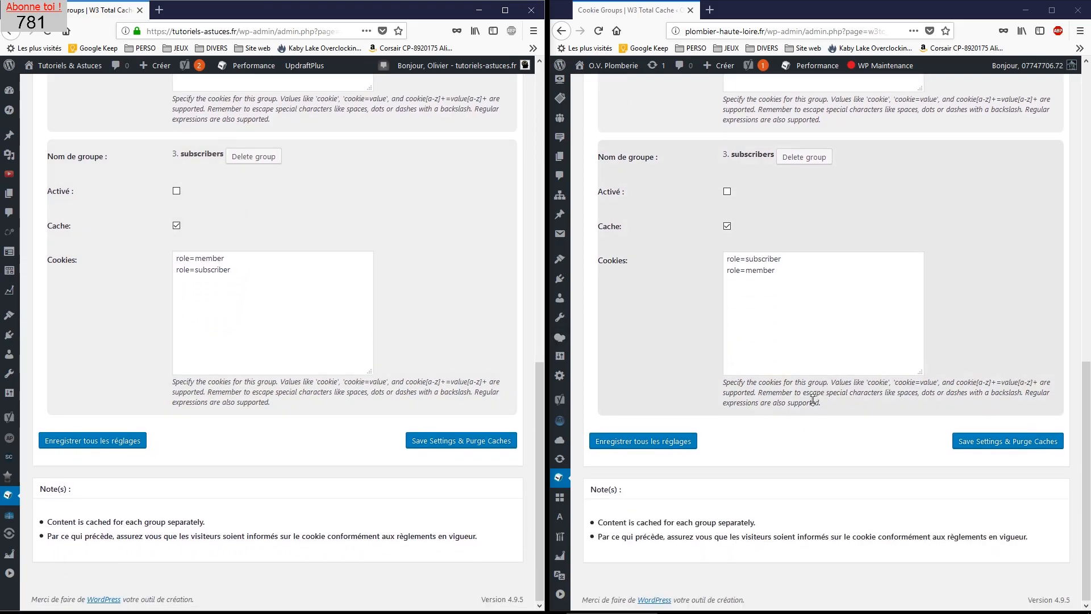
Recheck the cookie groups on plombier-haute-loire.fr and save its settings while purging the caches.
scroll(760, 317, up, 2)
scroll(741, 364, up, 2)
scroll(741, 365, up, 5)
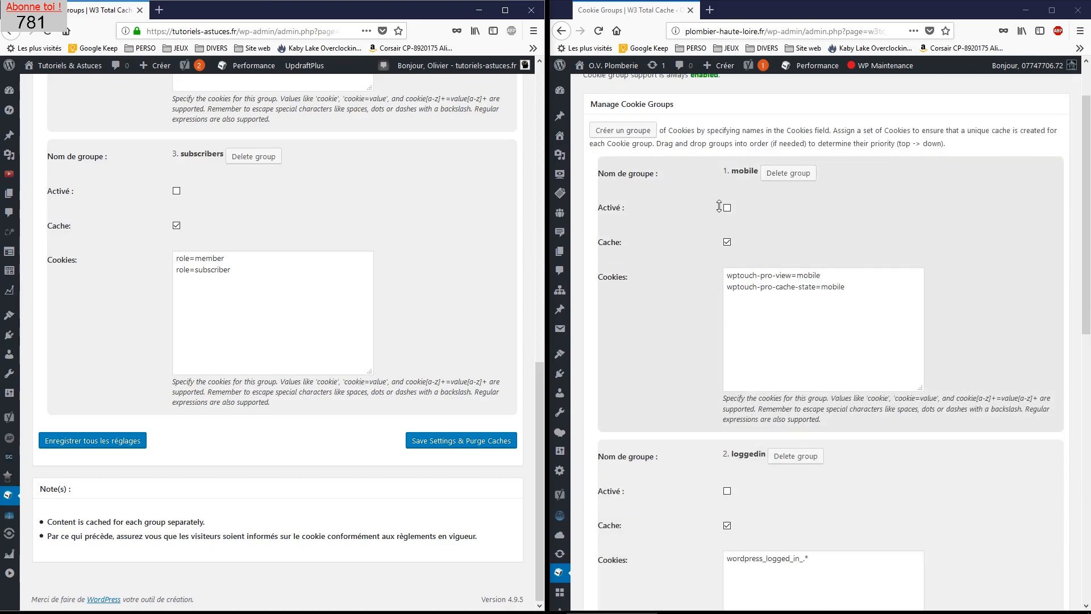
scroll(719, 206, down, 9)
click(997, 441)
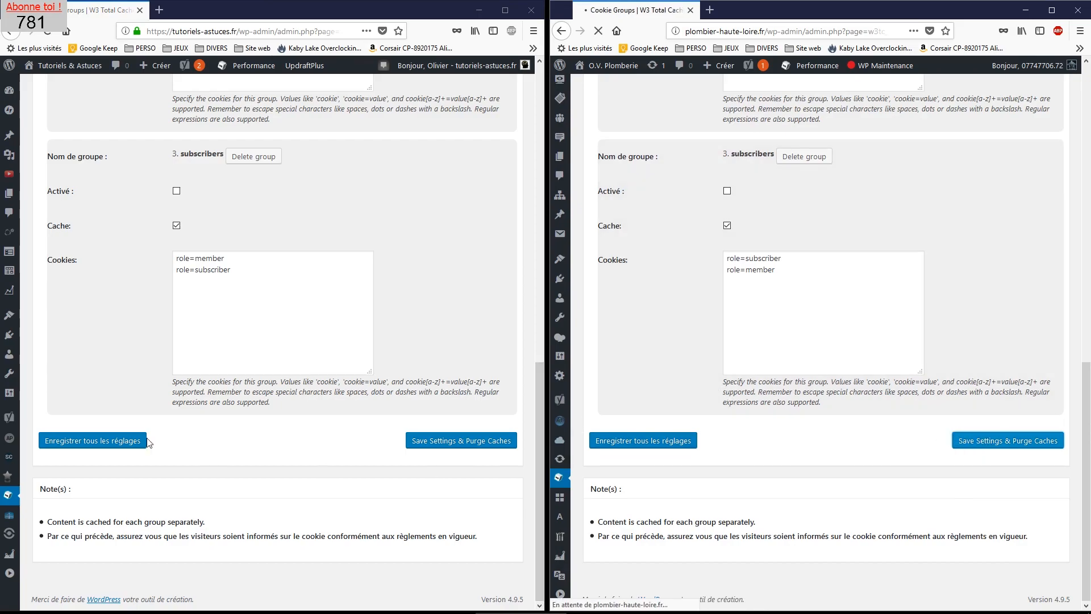
Open the CDN settings on both sites and compare the support status, Général options and Configuration: Objects.
mouse_move(7, 498)
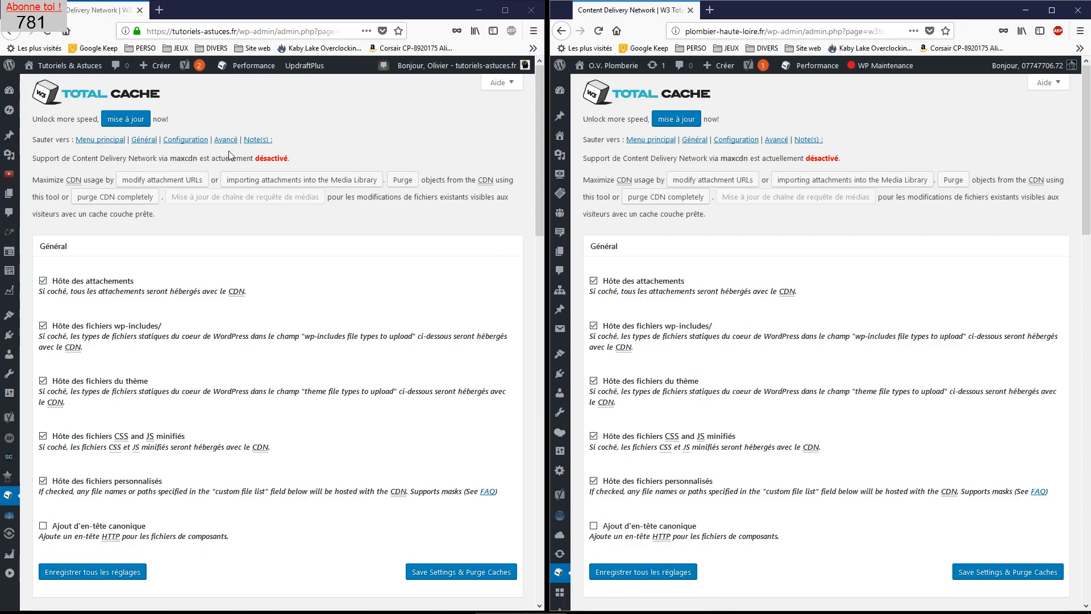
drag(222, 158, 317, 155)
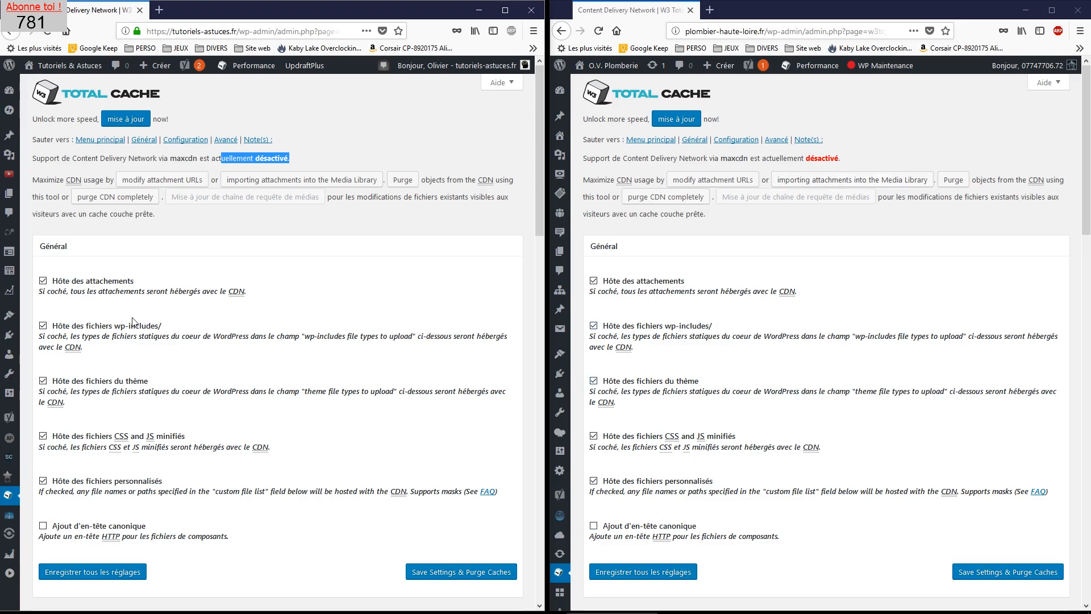
scroll(744, 375, down, 1)
scroll(744, 379, down, 5)
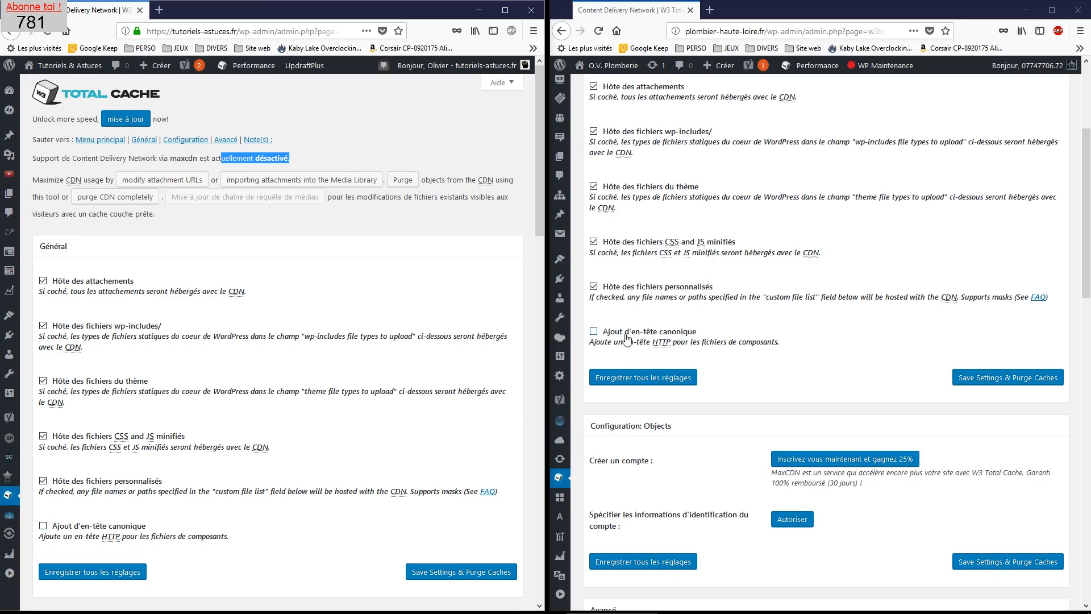
scroll(307, 455, down, 5)
scroll(335, 460, down, 5)
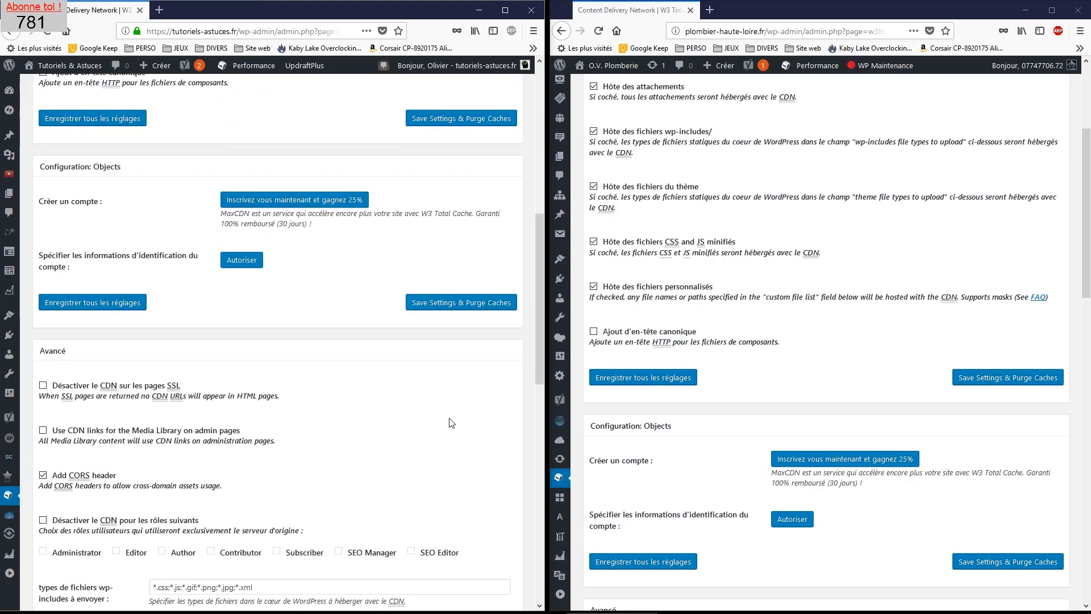
Compare the Avancé CDN settings of both sites, from the SSL pages option to the rejected files and cookie domain.
scroll(812, 358, down, 10)
scroll(322, 500, down, 3)
scroll(323, 501, down, 1)
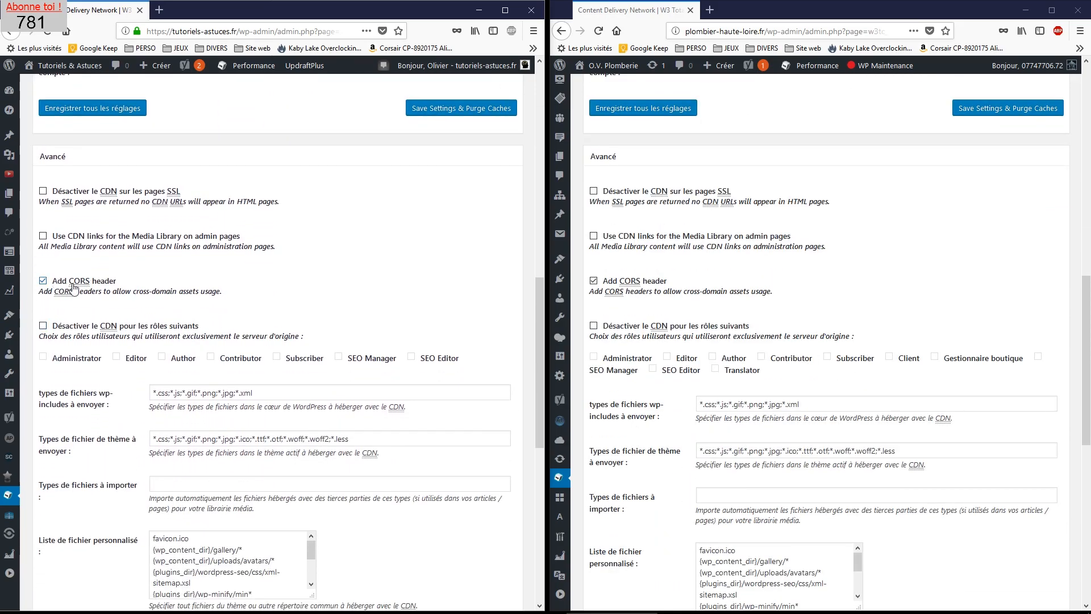
mouse_move(72, 287)
scroll(676, 291, down, 3)
scroll(370, 340, down, 7)
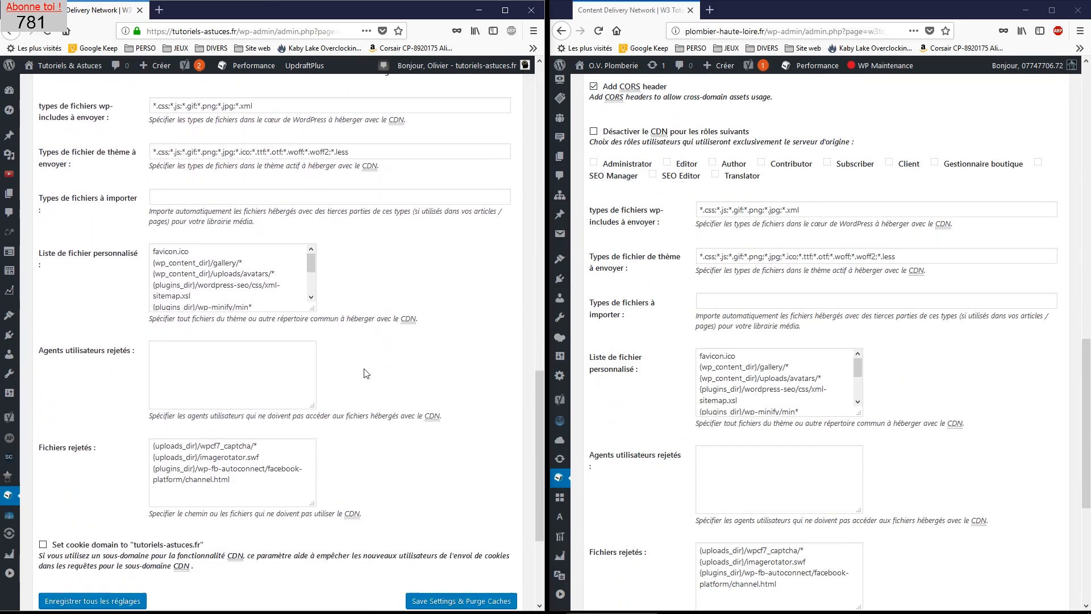
scroll(889, 377, down, 4)
scroll(892, 383, down, 1)
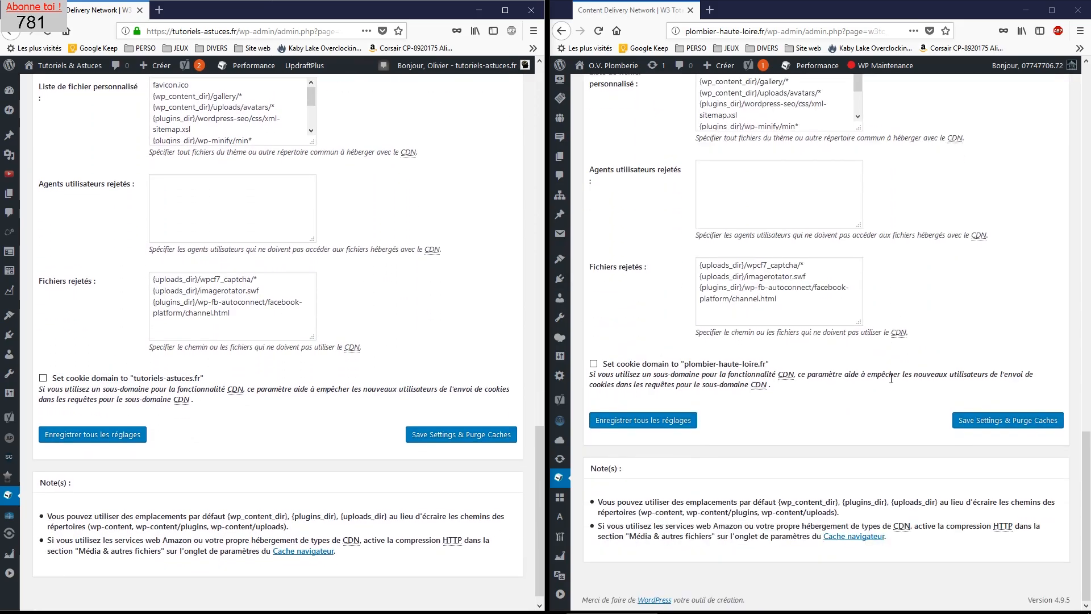
scroll(411, 480, down, 1)
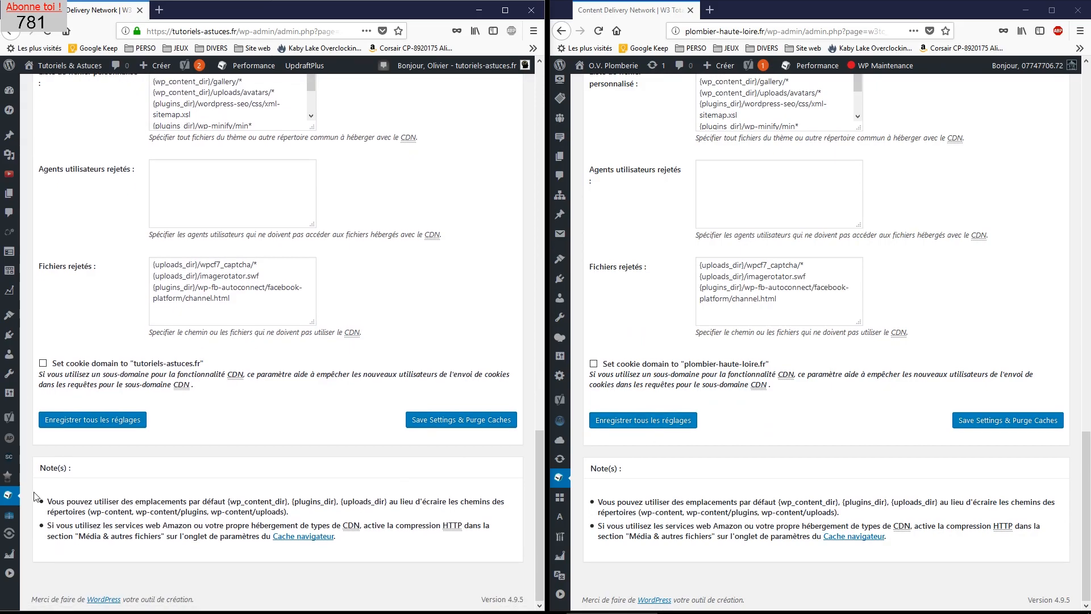
Open Mise en cache fragmenté on both sites and check the fragment caching status and Avancé settings.
mouse_move(19, 497)
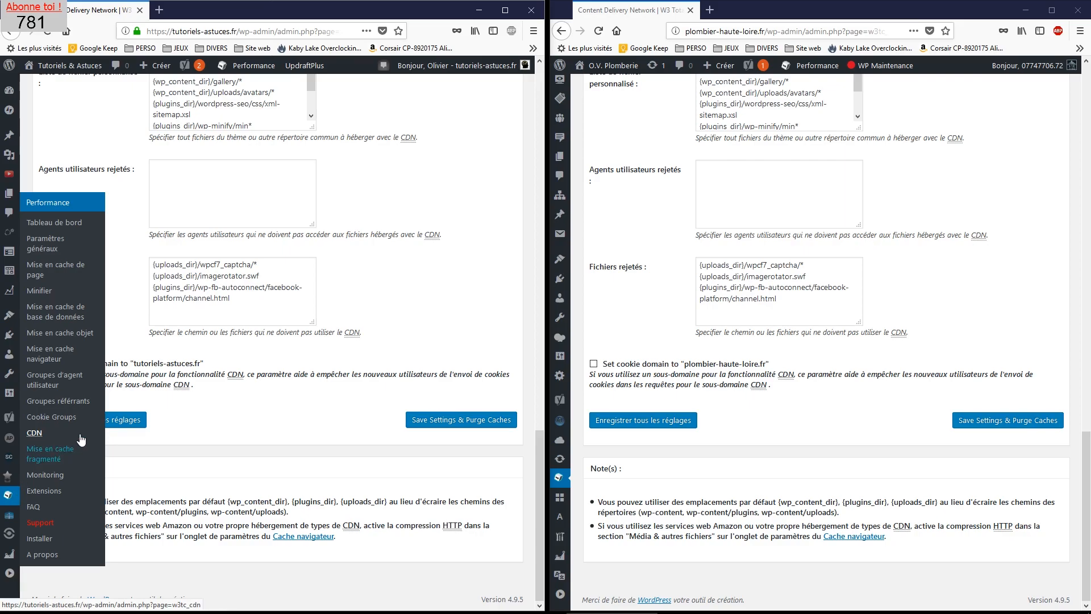
click(57, 453)
mouse_move(560, 478)
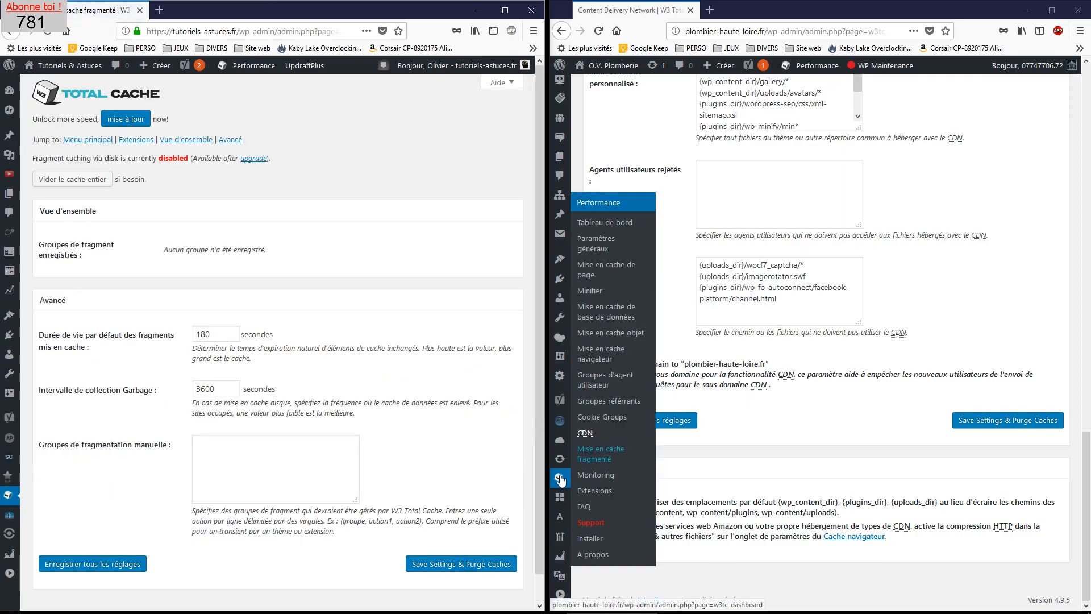
click(613, 461)
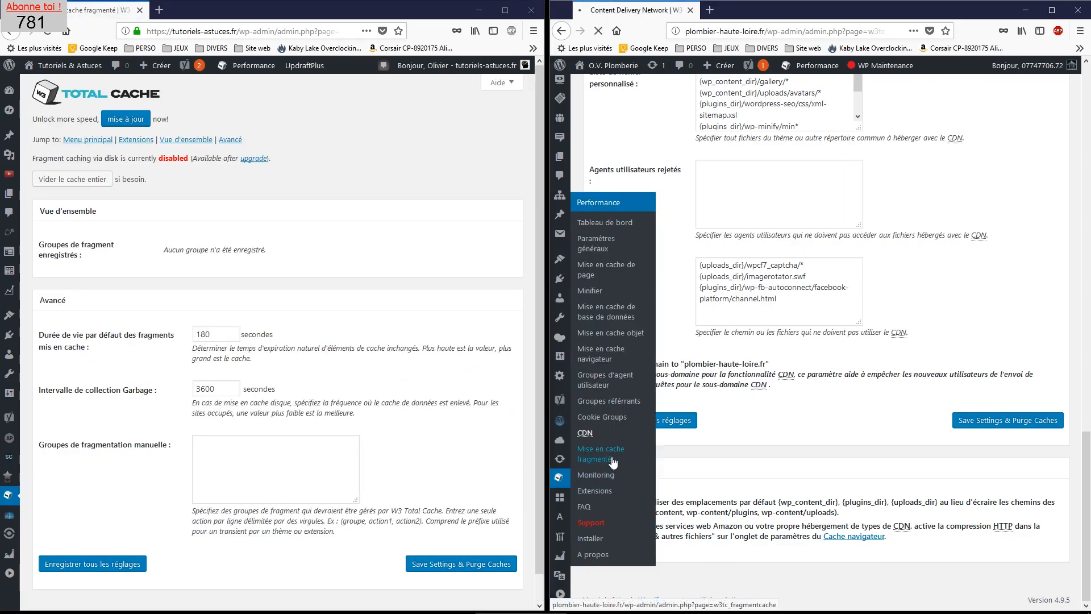
drag(708, 157, 741, 162)
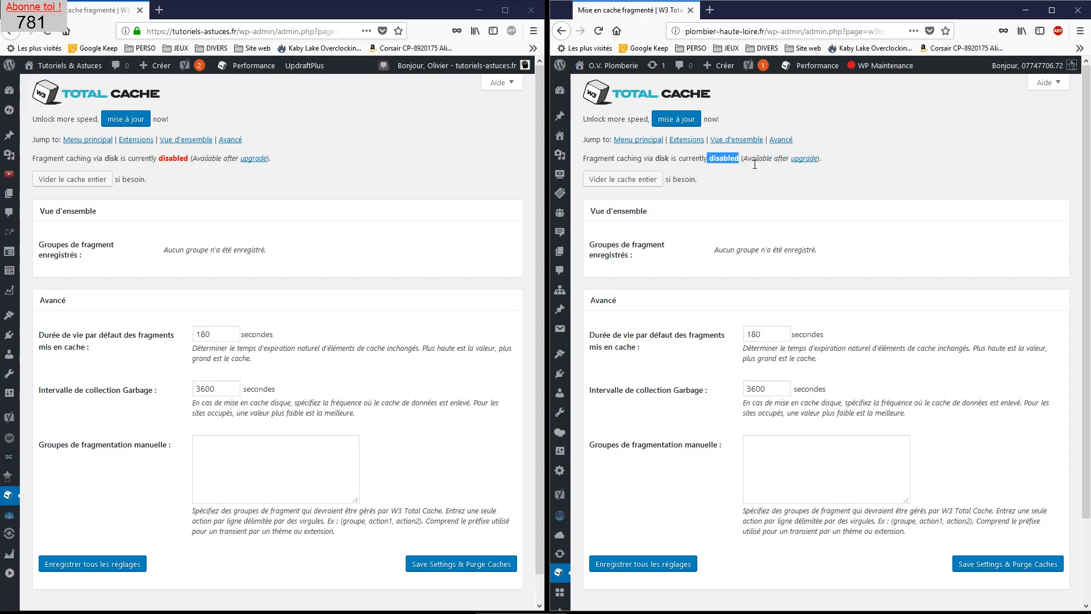
scroll(843, 338, down, 3)
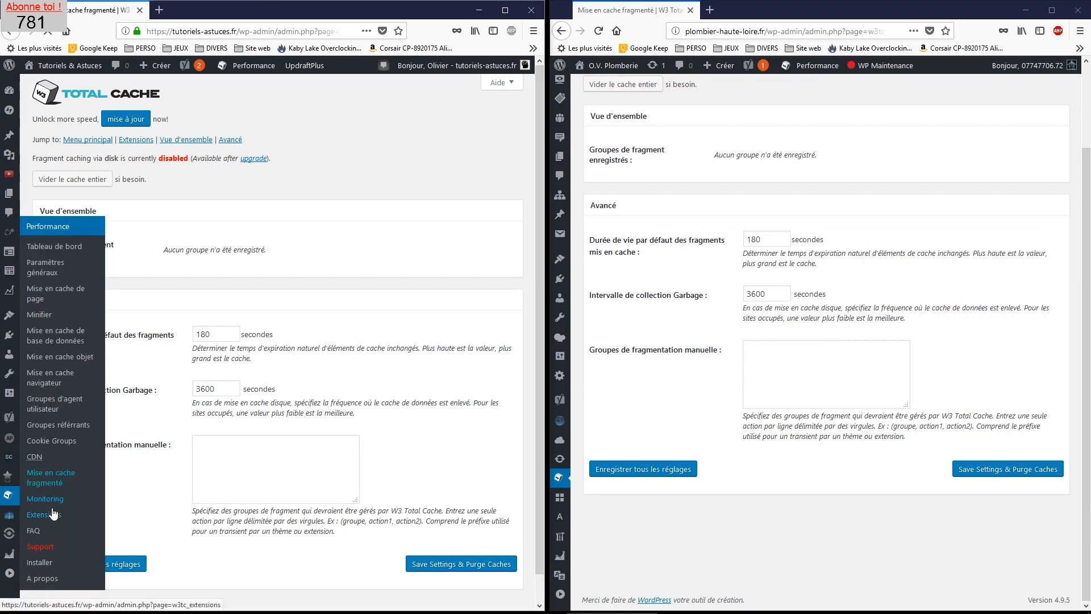
Open Monitoring on the tutoriels-astuces.fr reference site and review the New Relic dashboard and behaviour settings.
click(53, 513)
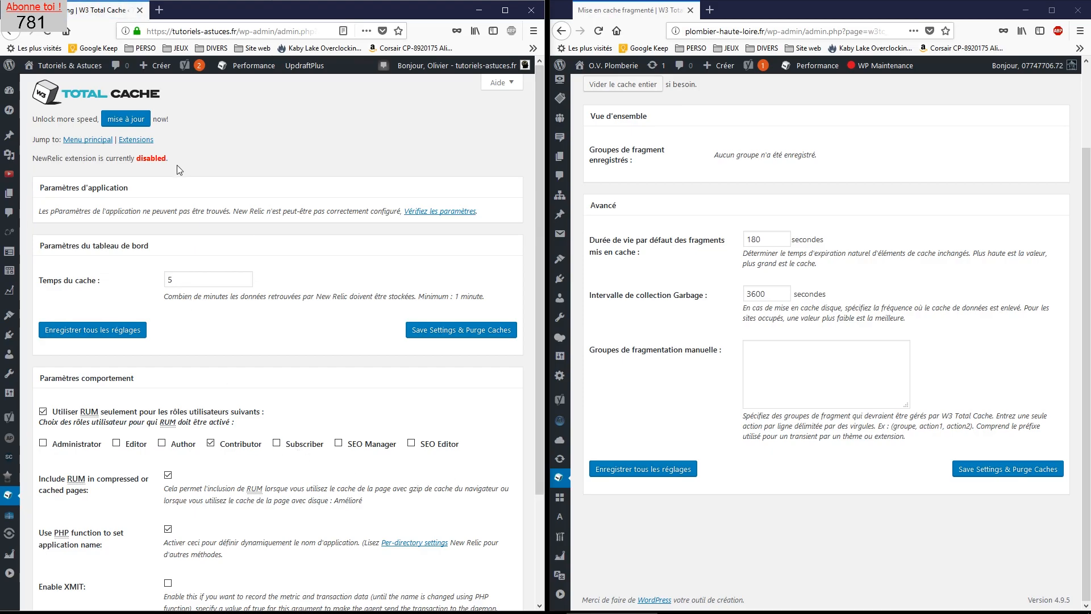
scroll(177, 162, down, 3)
mouse_move(10, 497)
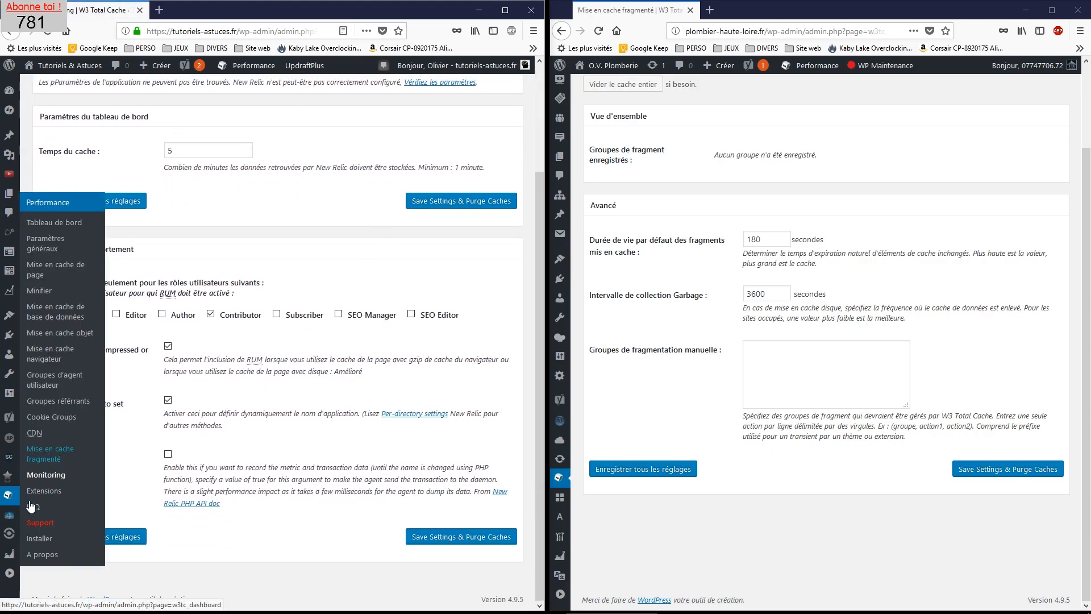
Open the W3 Total Cache Extensions page on the tutoriels-astuces.fr reference site and review which extensions are active.
click(59, 498)
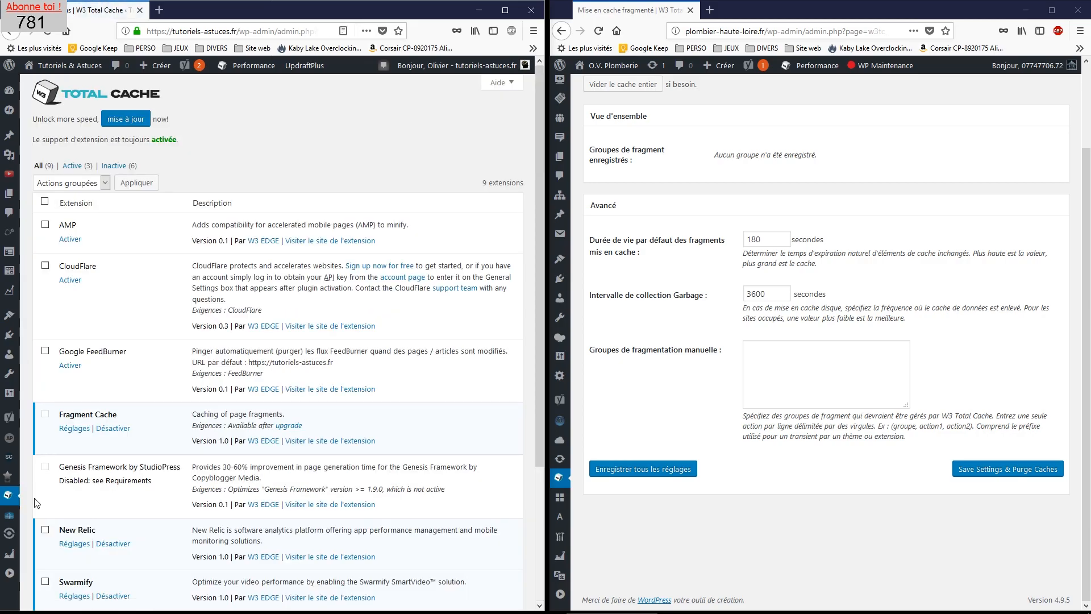
mouse_move(11, 500)
Visit the public homepage of plombier-haute-loire.fr in a full-size window and check how its content displays.
scroll(682, 412, up, 3)
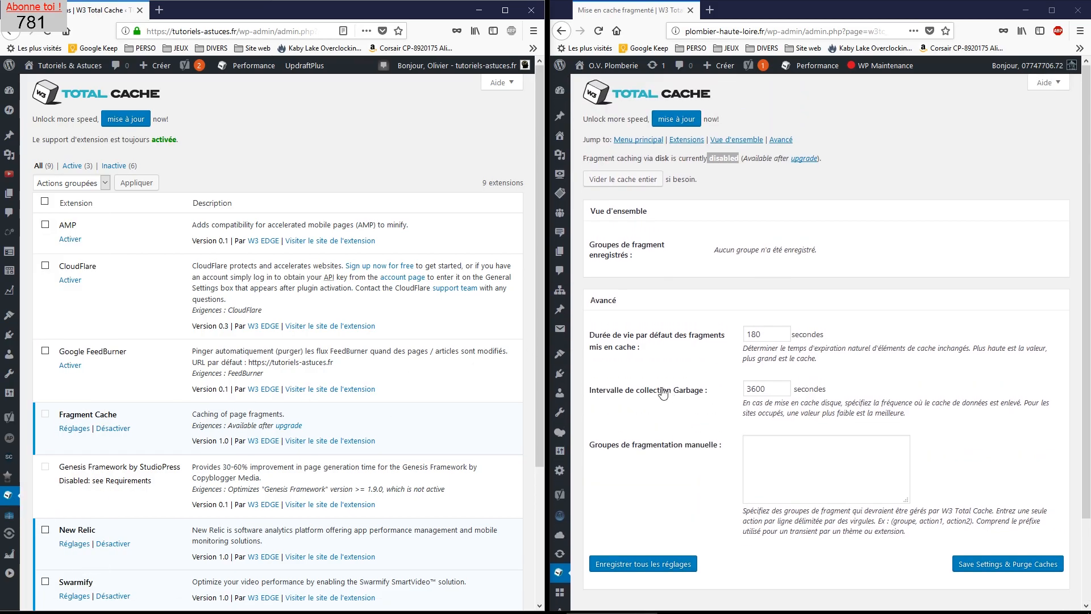
mouse_move(611, 77)
click(613, 75)
click(479, 10)
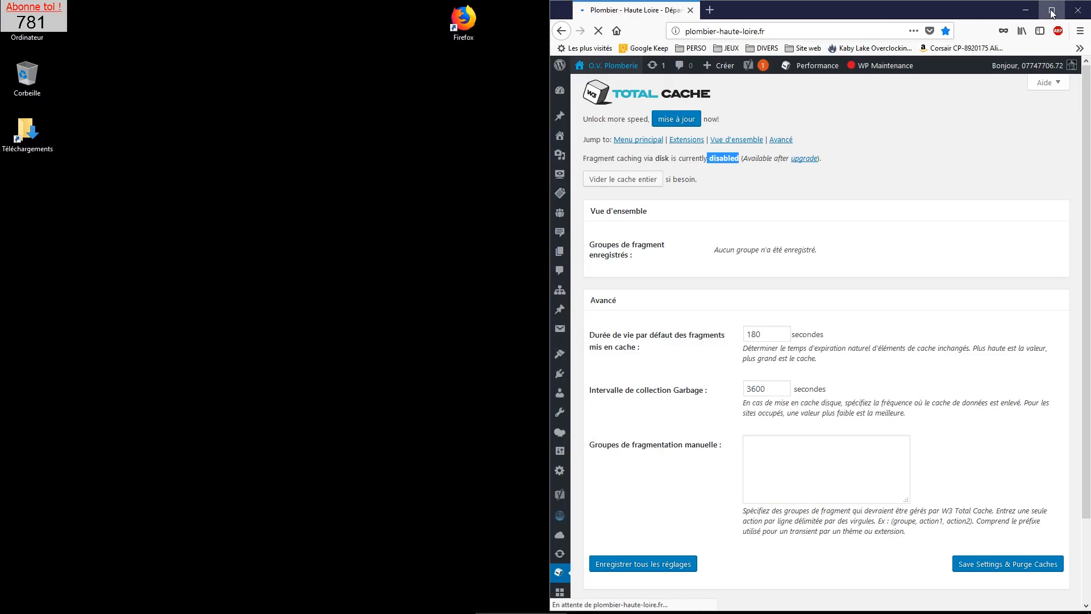
click(1059, 10)
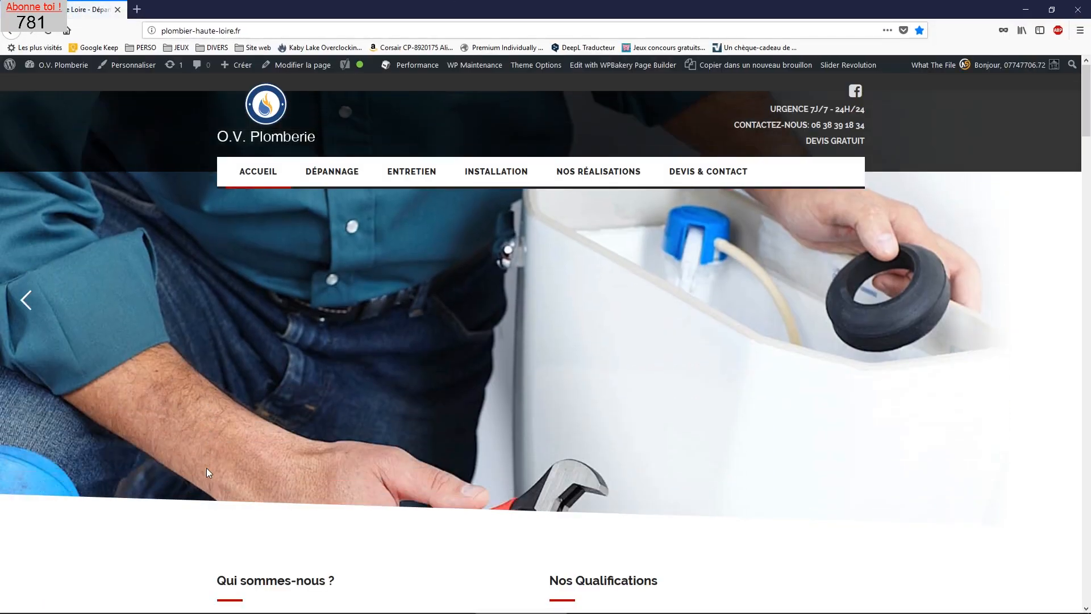
scroll(214, 463, down, 3)
scroll(213, 464, up, 3)
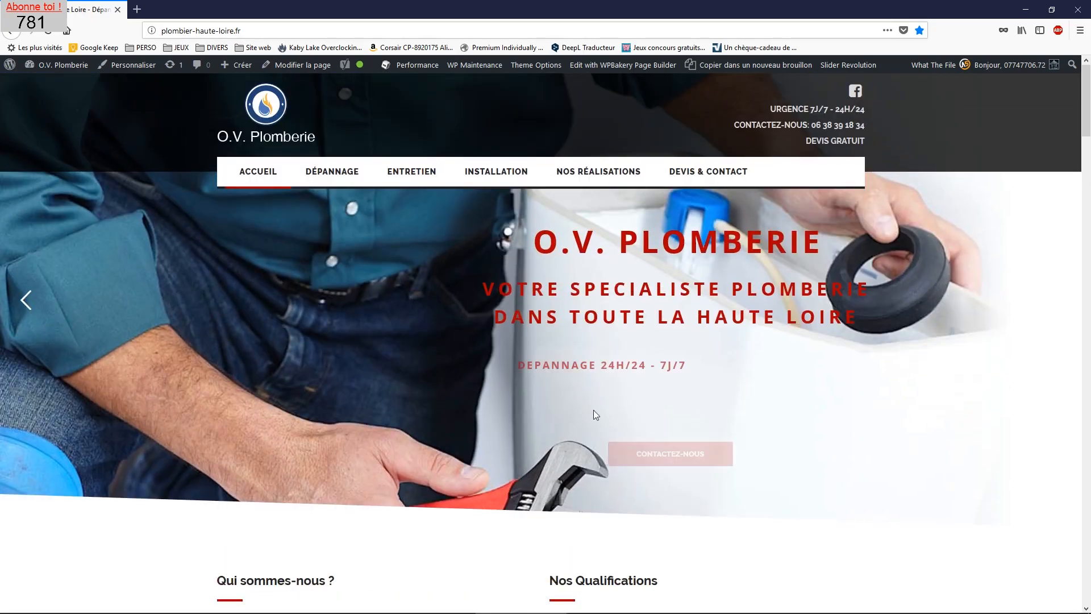
scroll(621, 414, down, 13)
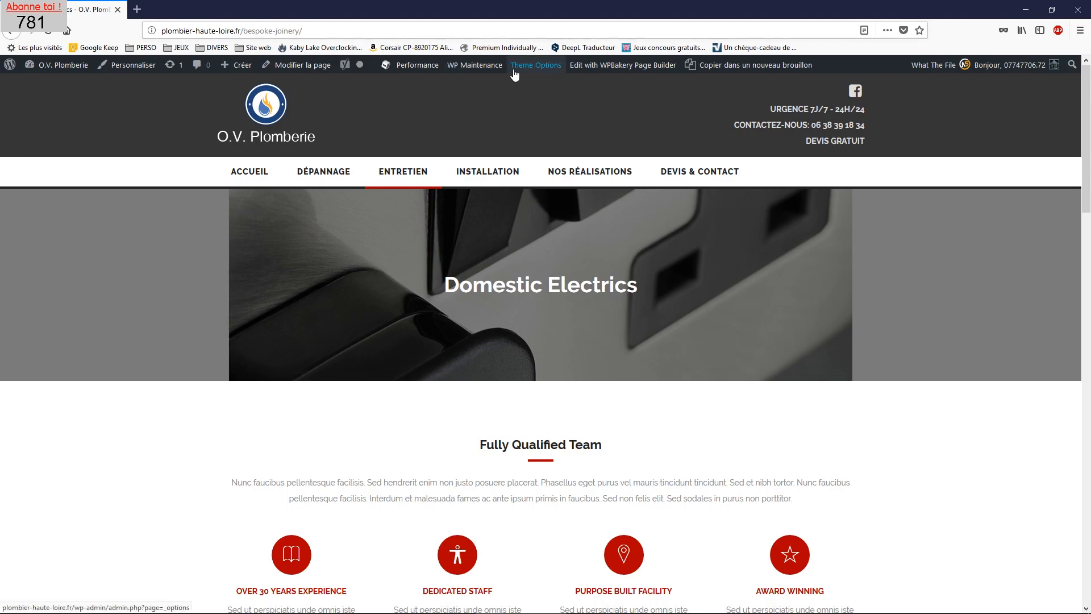
Purge all W3 Total Cache caches on plombier-haute-loire.fr, including the Minifier module's cache separately.
mouse_move(404, 68)
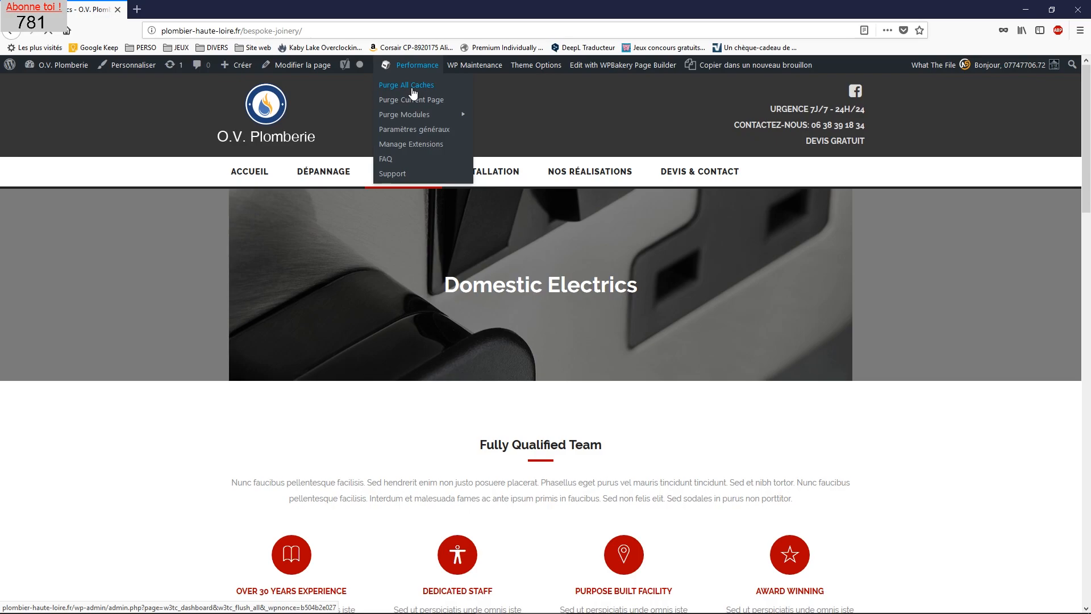
click(413, 92)
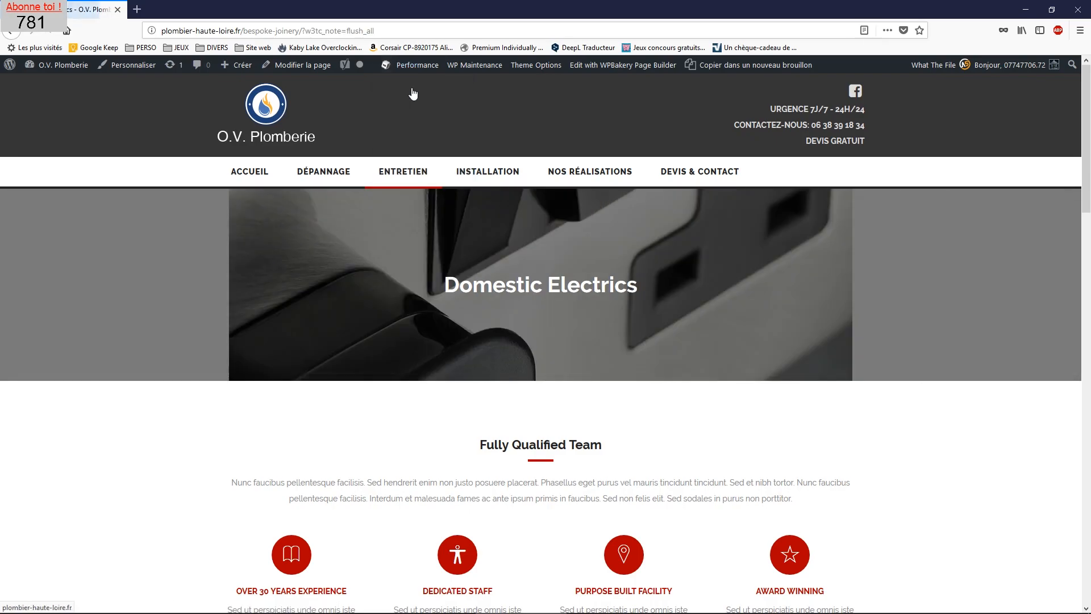
mouse_move(421, 114)
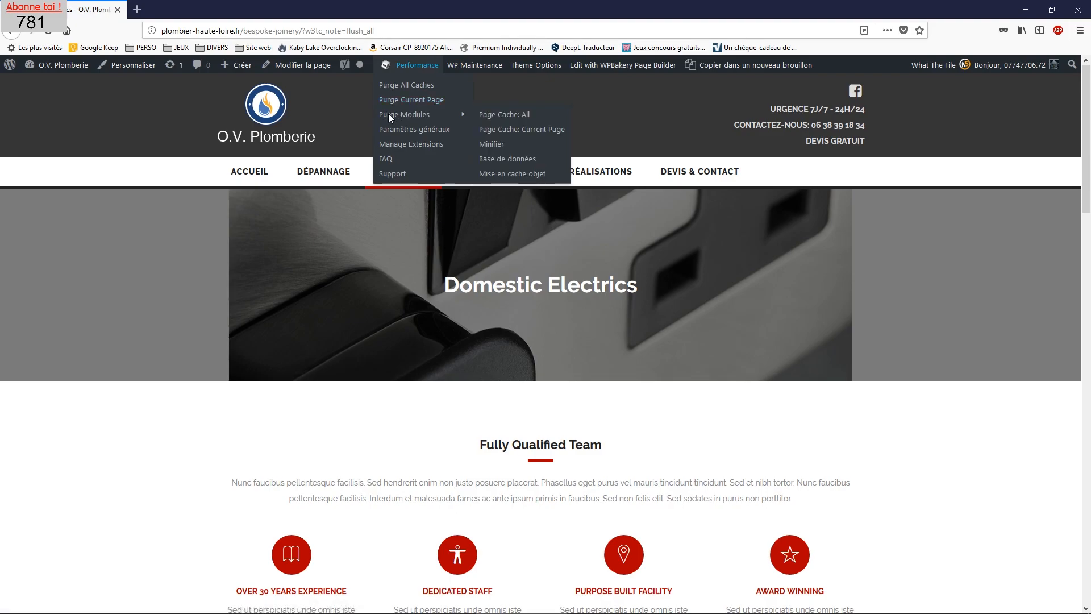
click(500, 146)
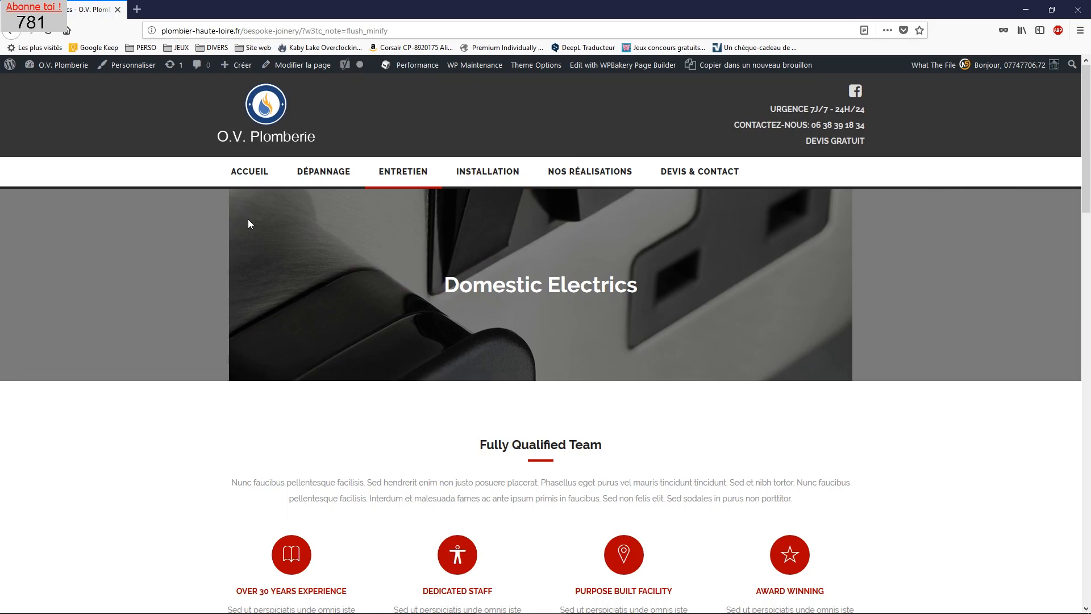
Return to the plombier-haute-loire.fr homepage and check its display after the cache purge.
mouse_move(60, 65)
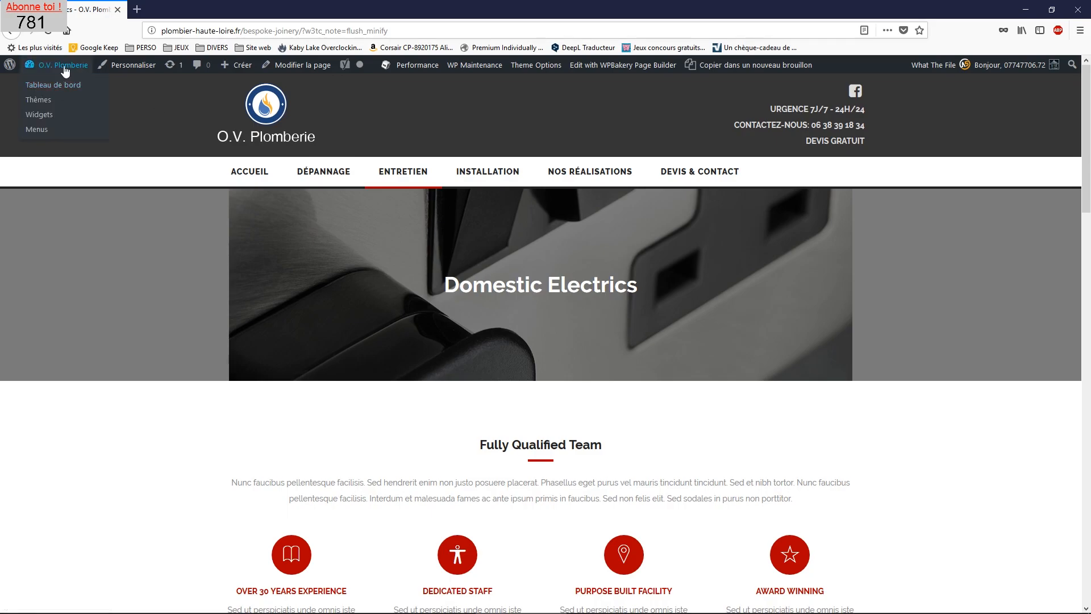
click(254, 196)
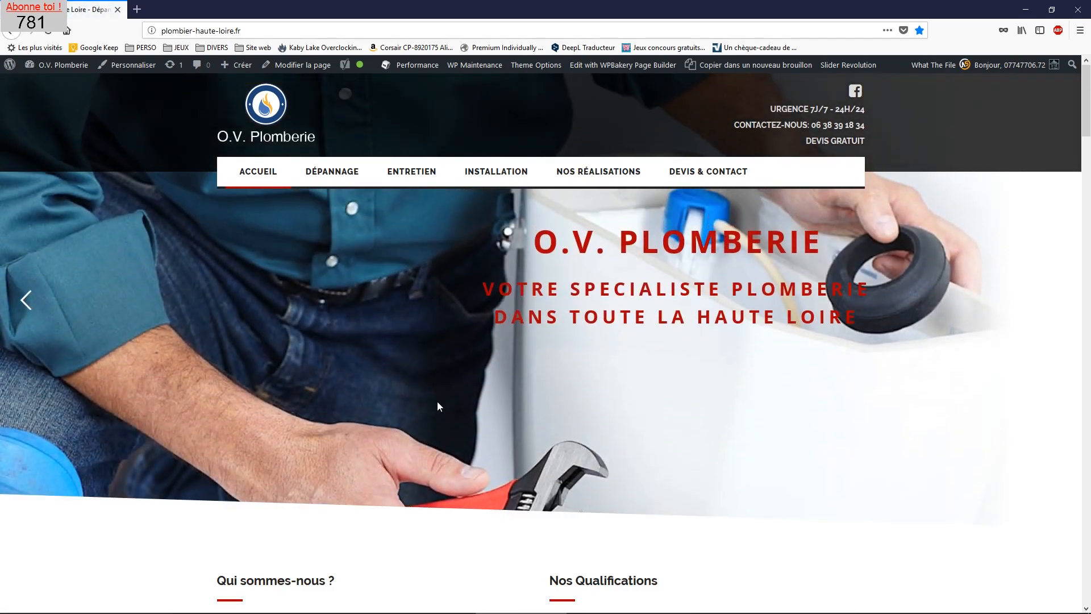
scroll(441, 405, down, 3)
scroll(441, 403, up, 3)
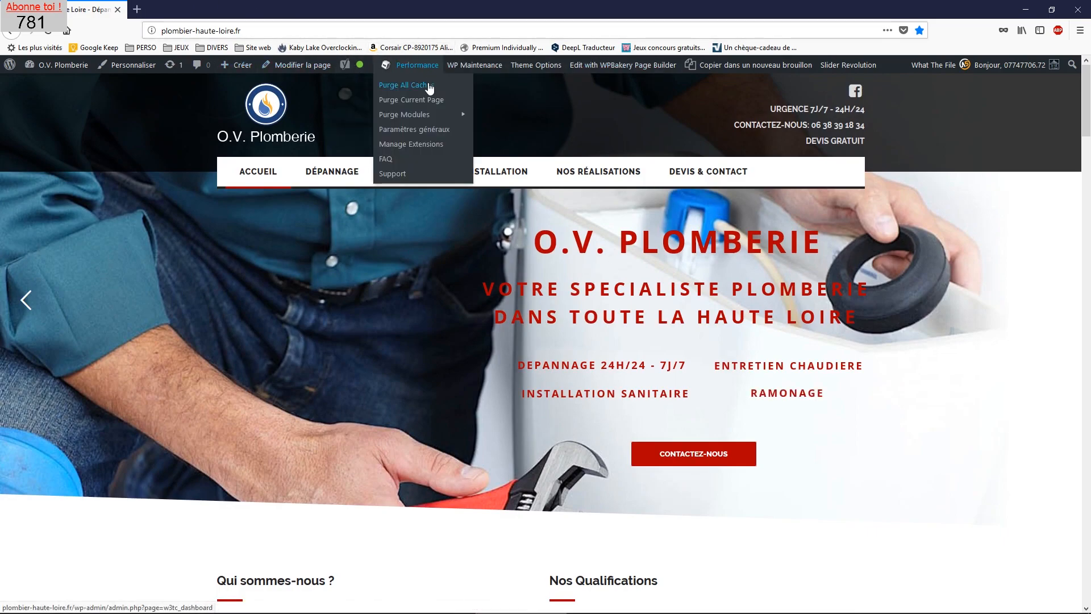
Analyse the plombier-haute-loire.fr homepage in PageSpeed Insights and review the Ordinateur score and optimisation suggestions.
mouse_move(344, 65)
mouse_move(366, 126)
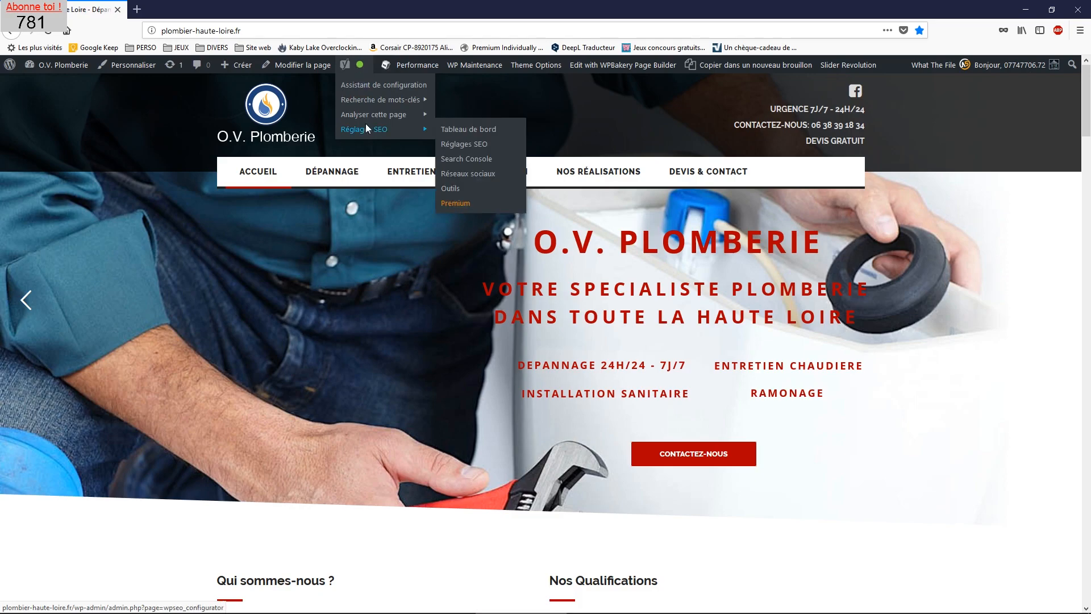
click(472, 247)
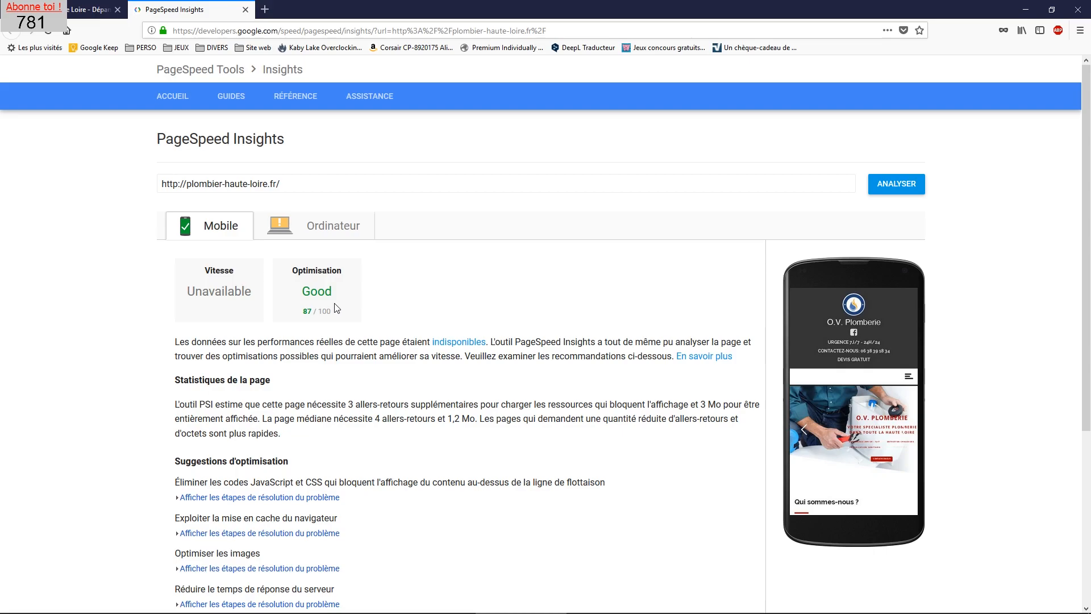
click(328, 227)
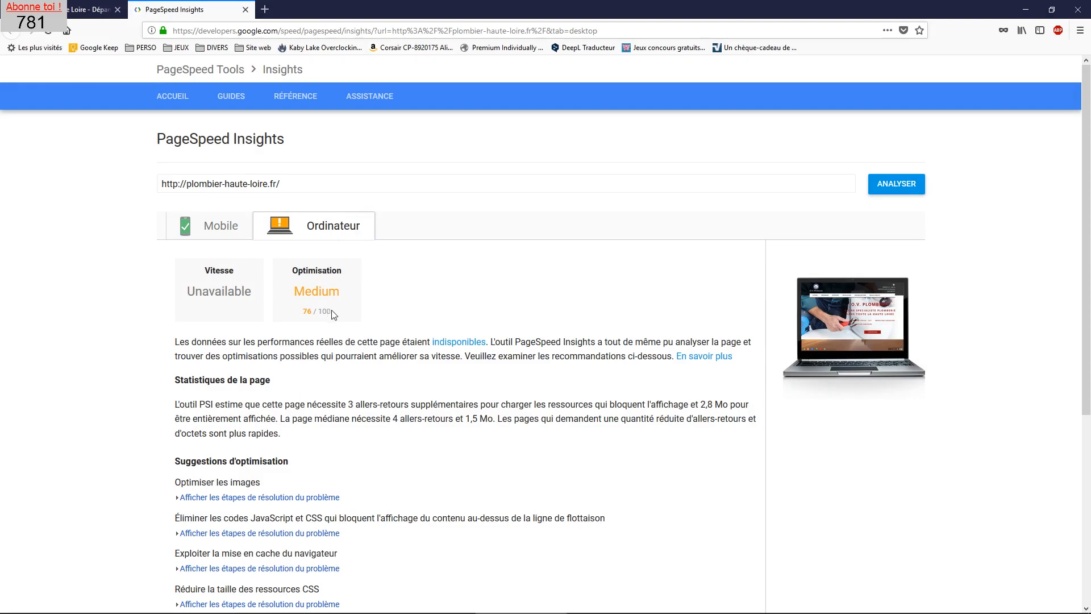
double_click(305, 315)
scroll(318, 492, down, 5)
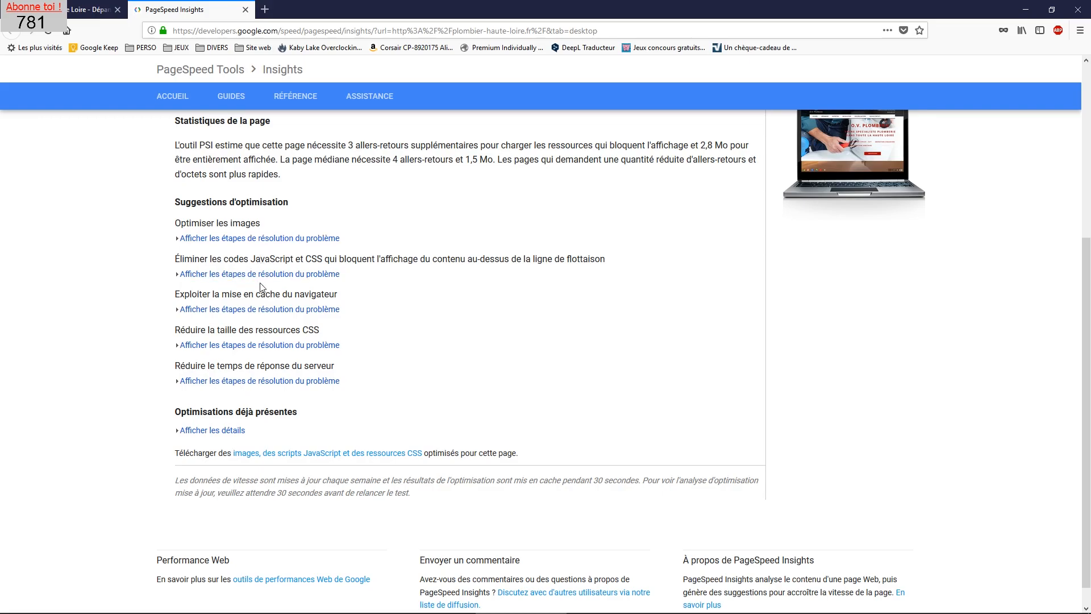
Examine the PageSpeed details for render-blocking JavaScript and CSS and for browser caching.
click(248, 275)
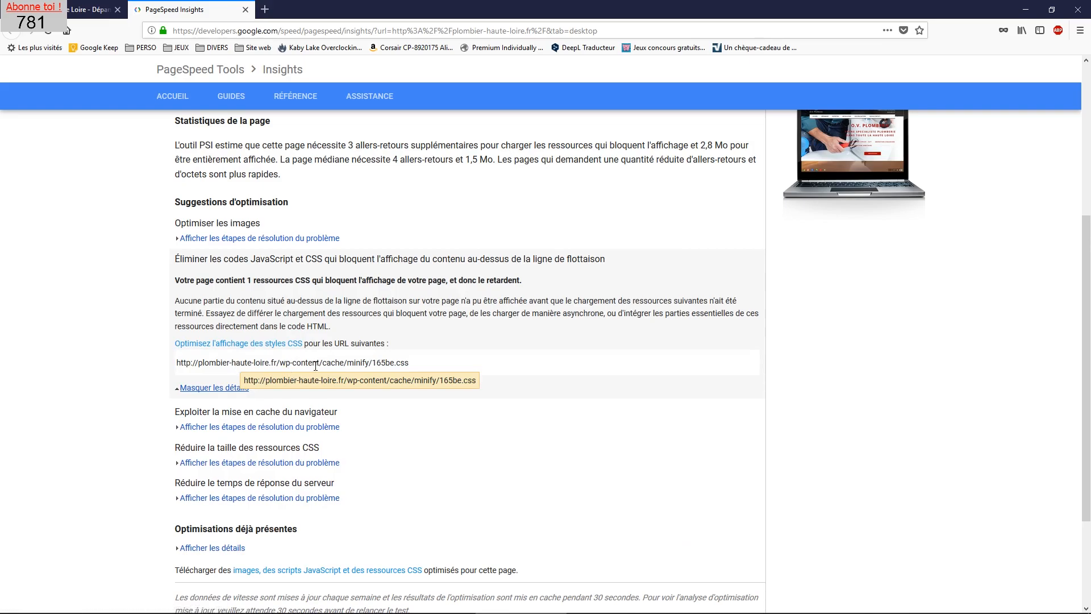
drag(410, 364, 325, 381)
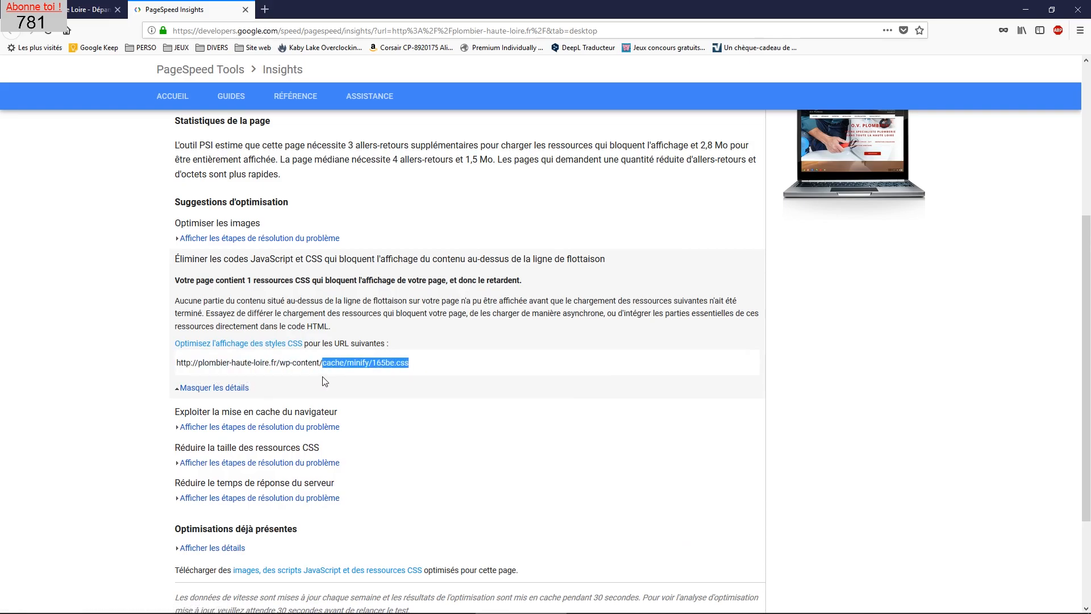
scroll(263, 407, down, 2)
click(335, 365)
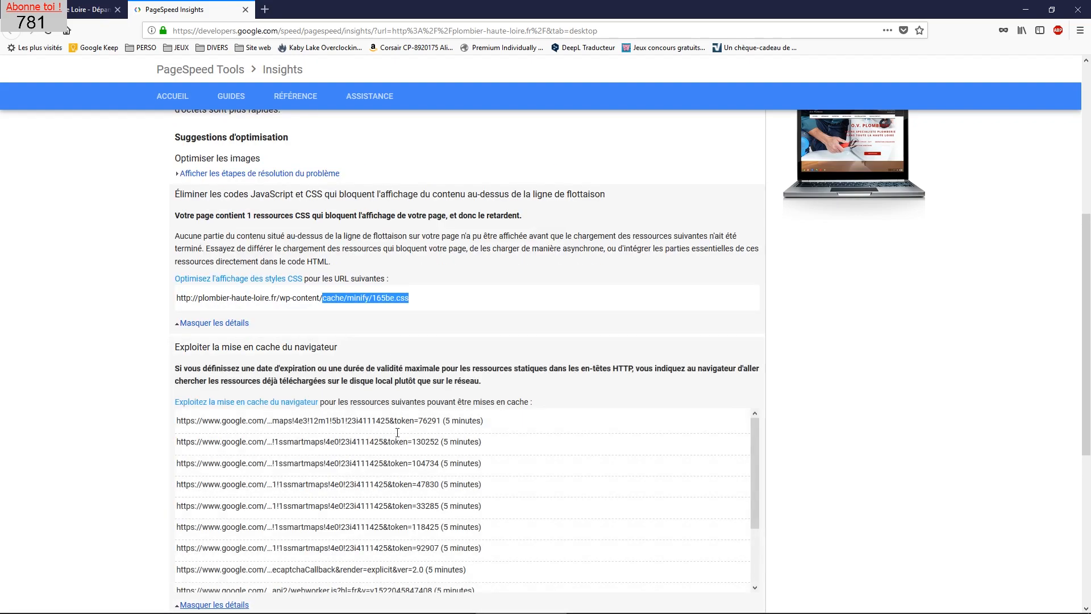
scroll(638, 563, down, 3)
scroll(638, 545, down, 3)
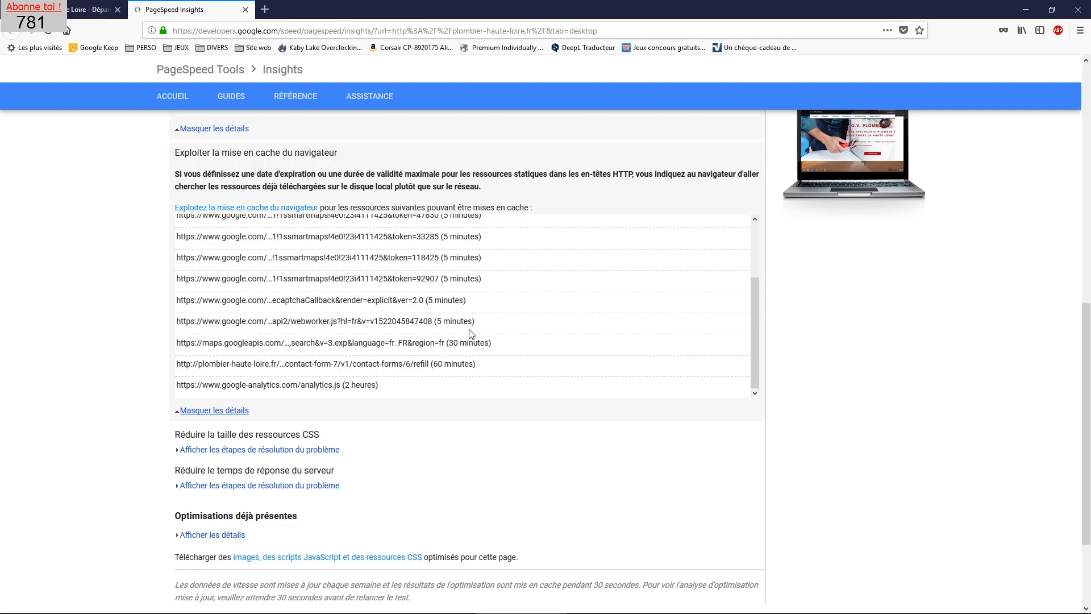
scroll(269, 320, down, 2)
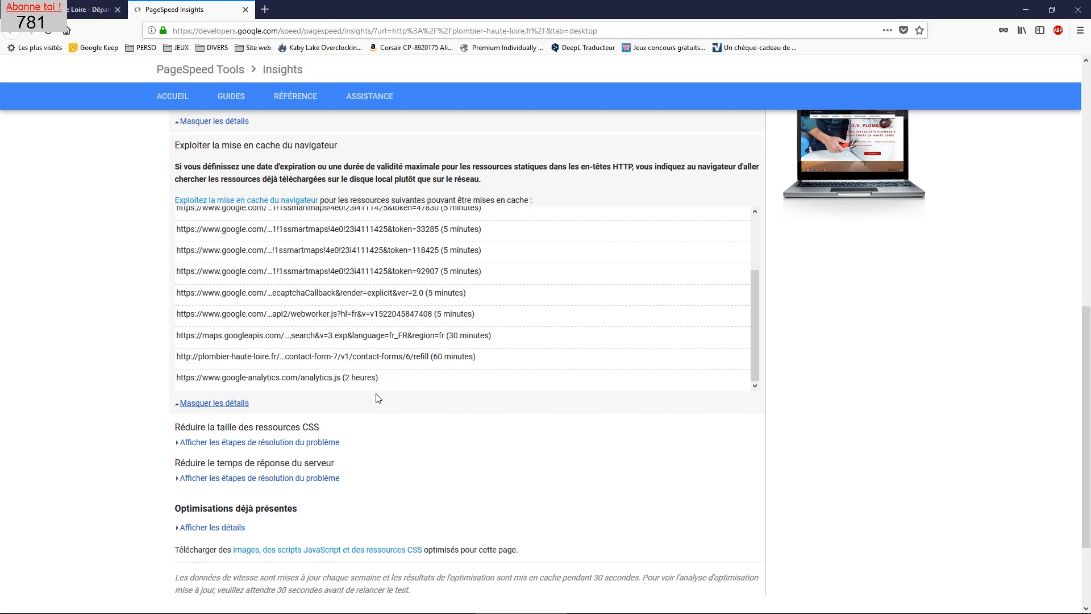
Examine the PageSpeed details for reducing CSS resource size and server response time.
click(269, 321)
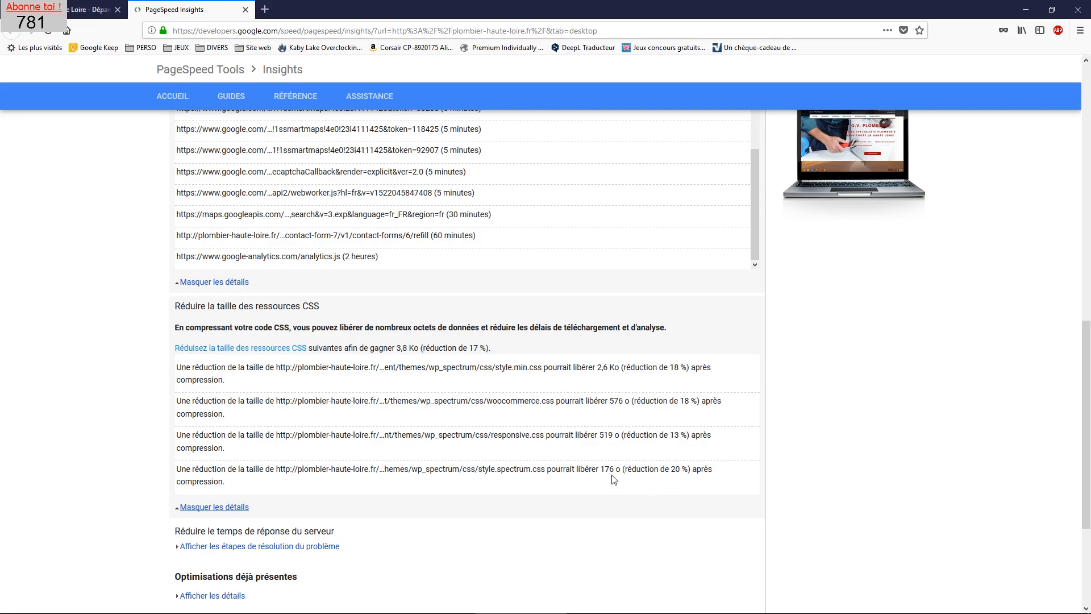
drag(614, 435, 603, 435)
scroll(316, 513, down, 2)
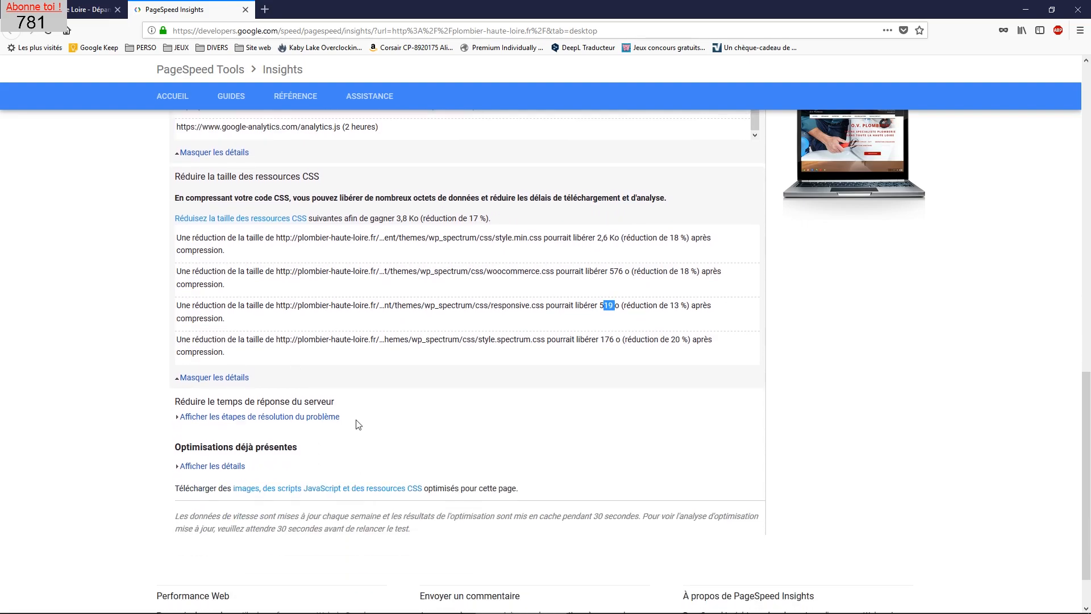
click(336, 416)
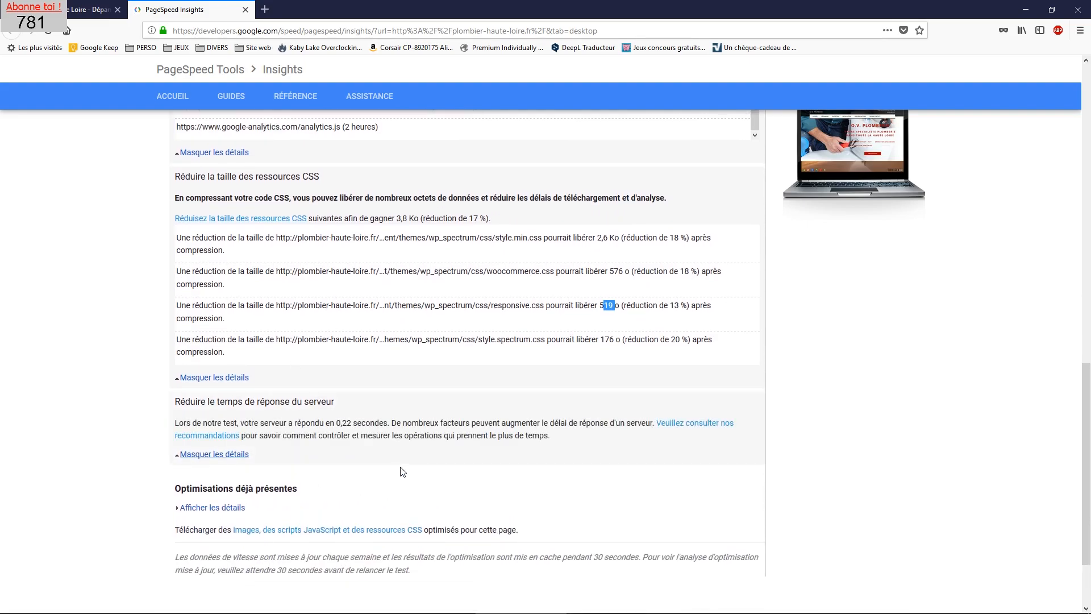
scroll(449, 516, up, 10)
scroll(448, 517, up, 2)
click(332, 184)
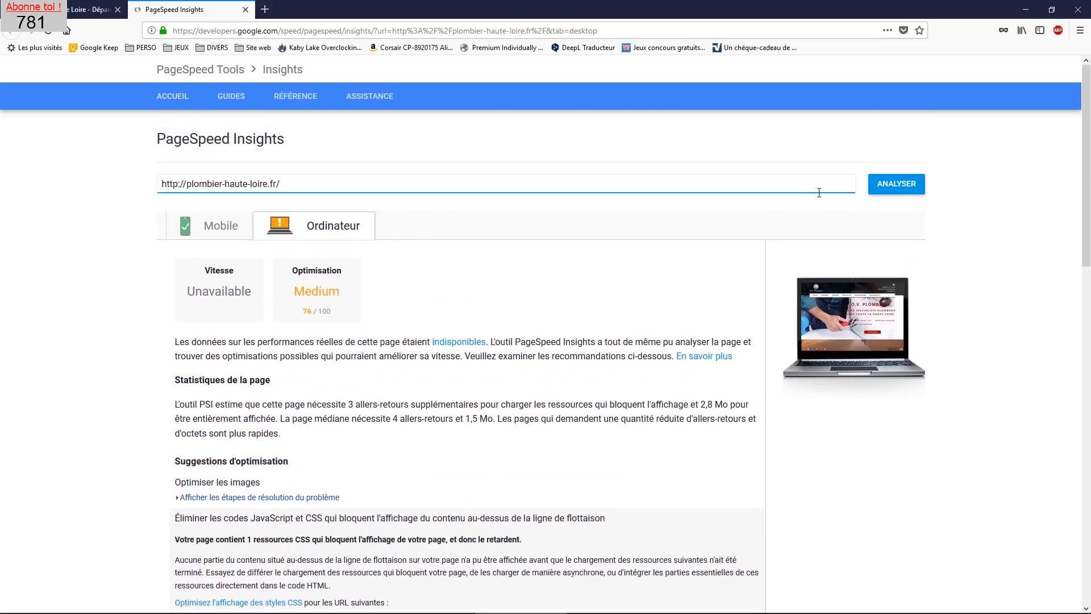
click(219, 225)
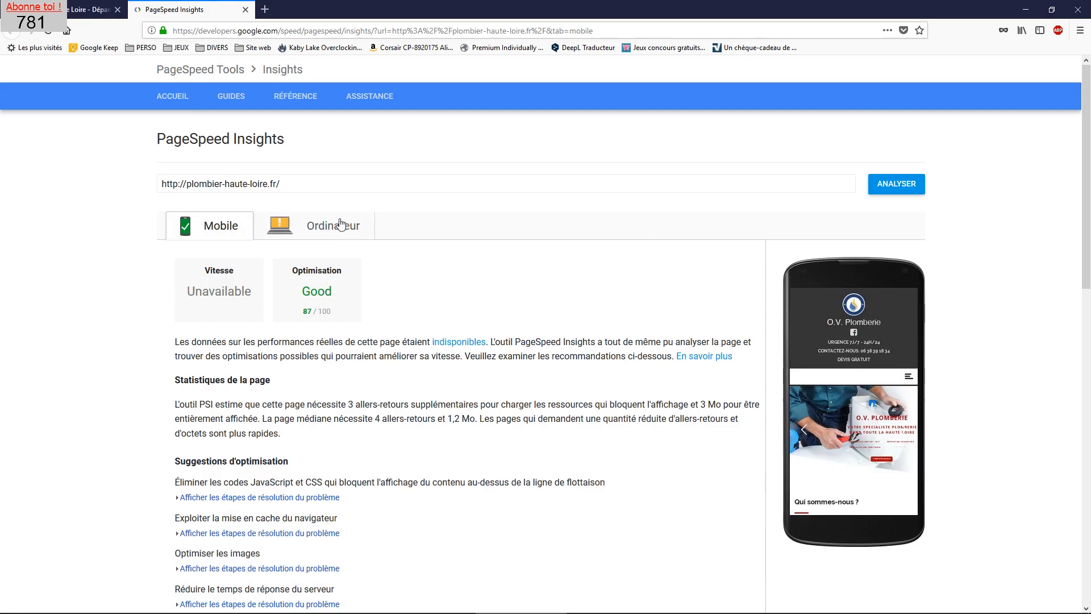
click(340, 224)
click(904, 183)
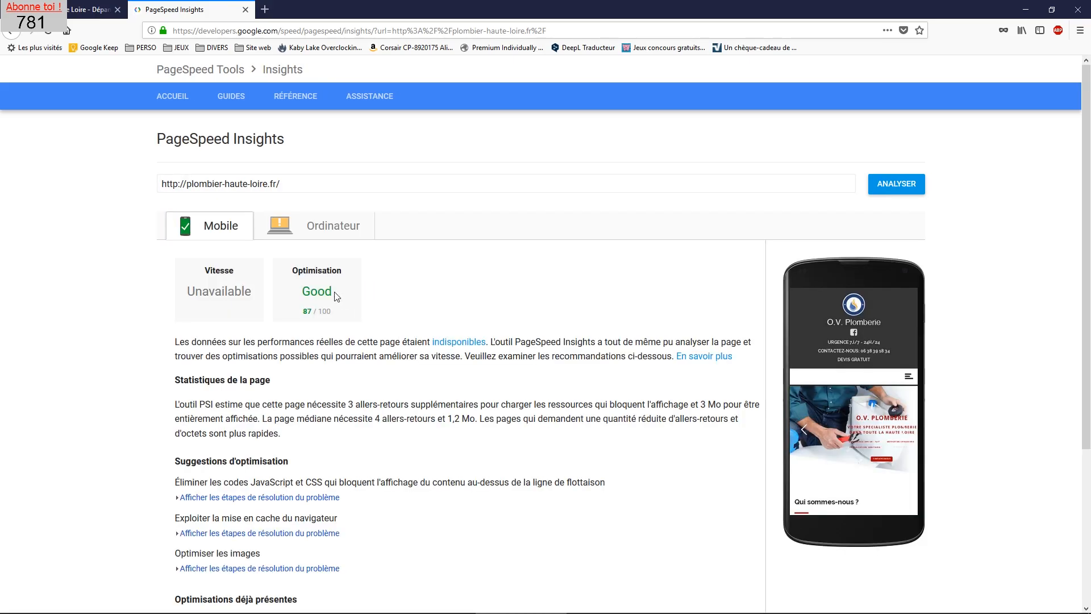
click(339, 239)
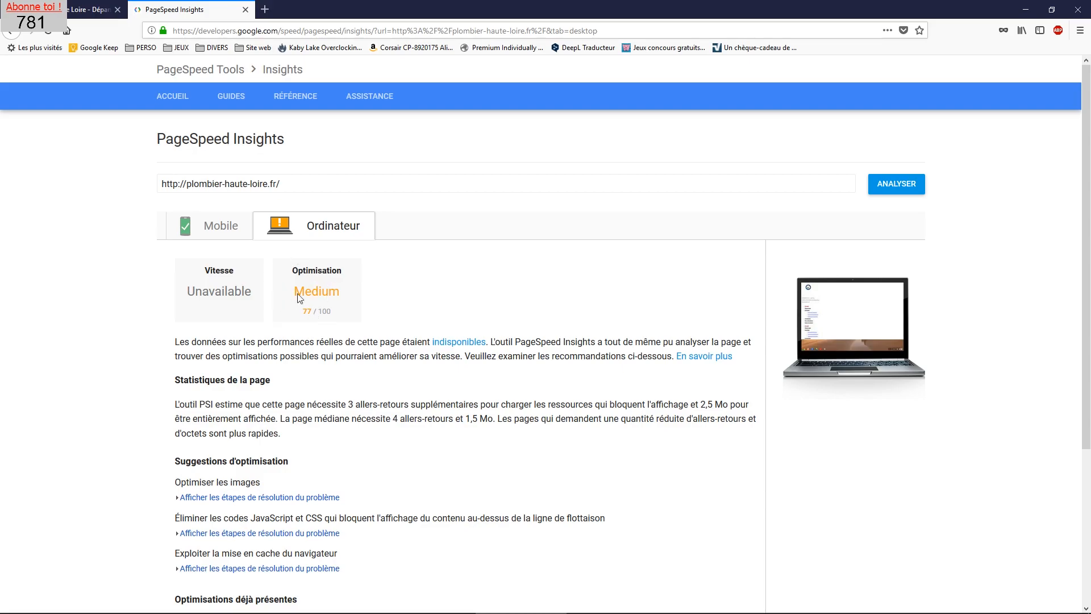
drag(303, 312, 307, 312)
Return to the plombier-haute-loire.fr admin area and open the W3 Total Cache Performance dashboard.
click(91, 9)
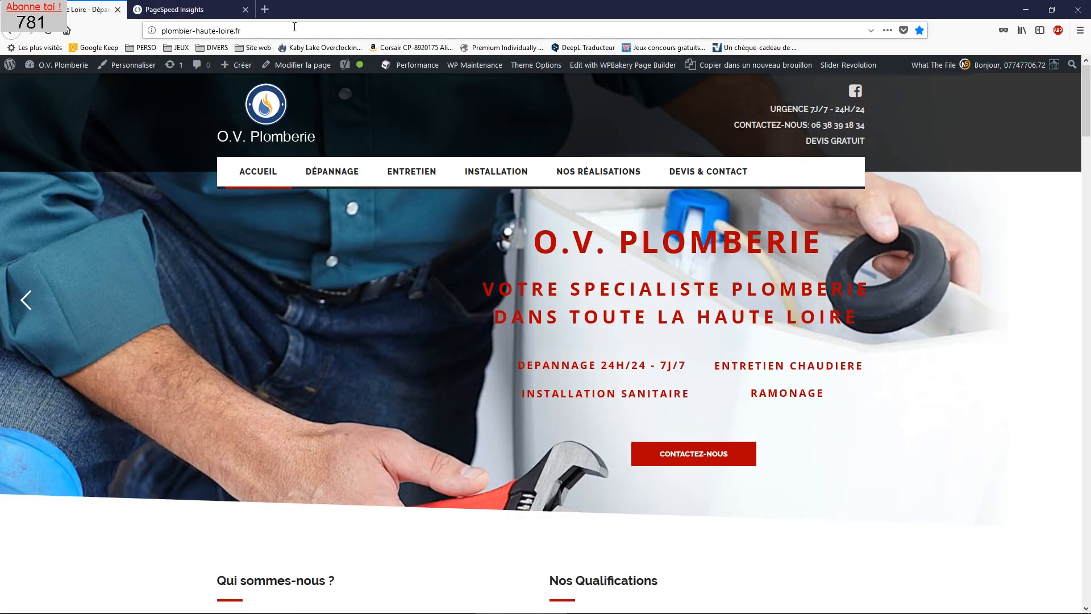
mouse_move(57, 64)
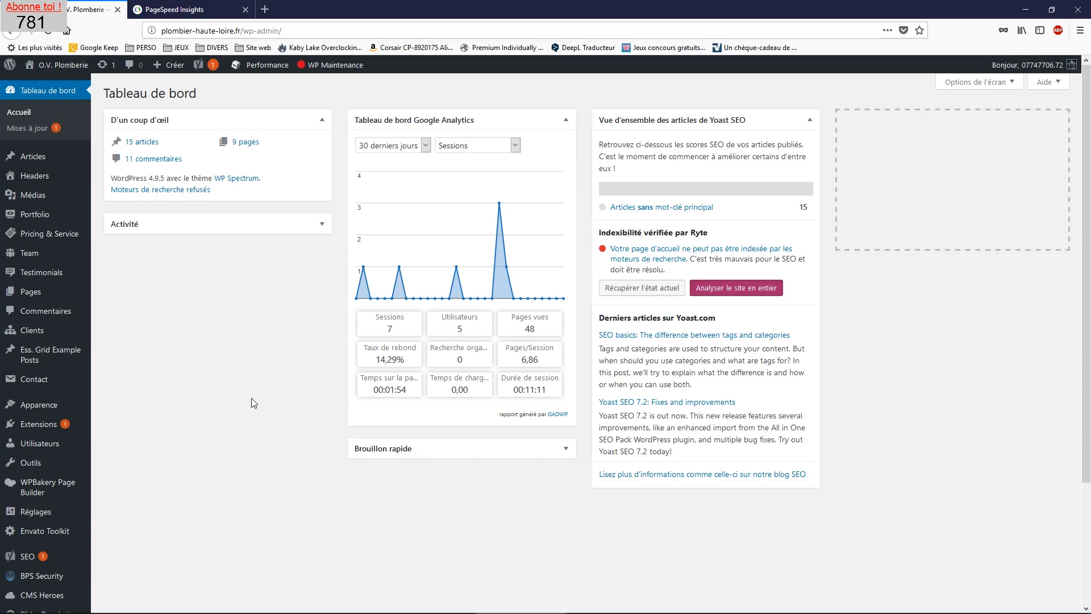
scroll(76, 368, down, 3)
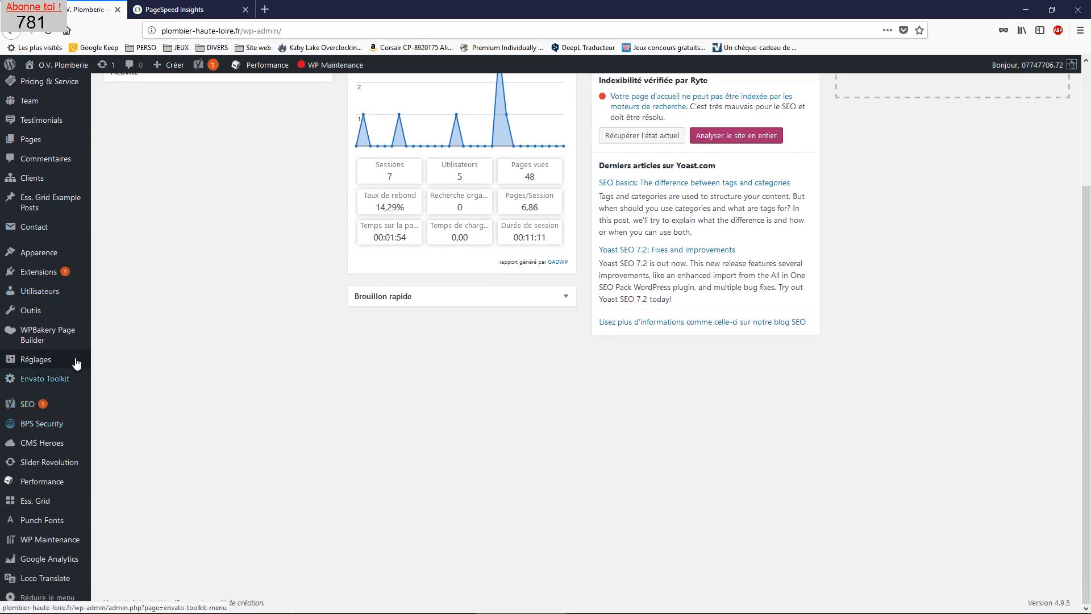
click(50, 483)
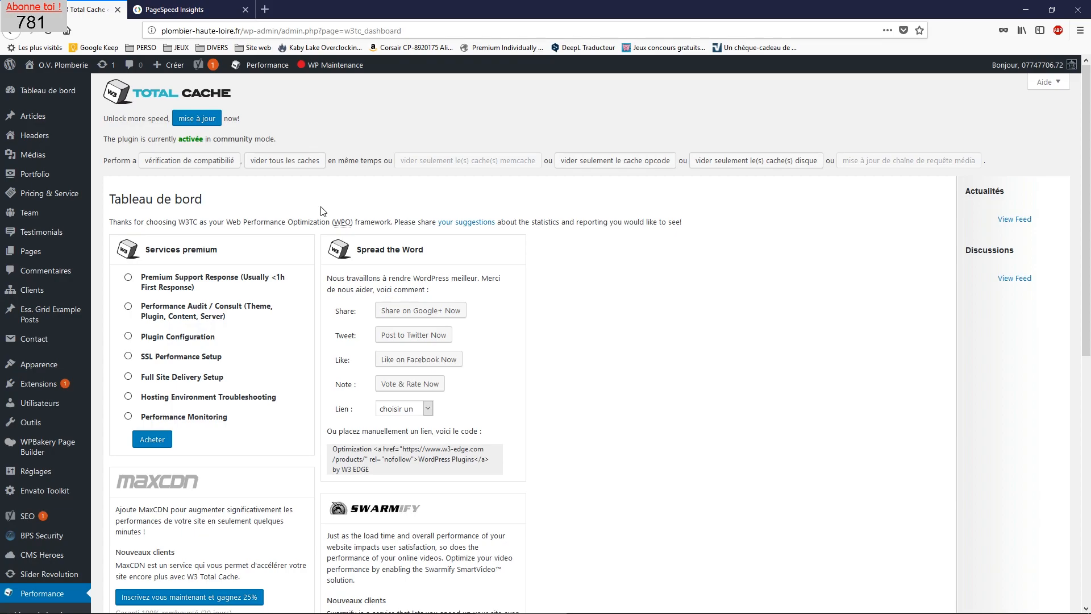
scroll(578, 366, down, 2)
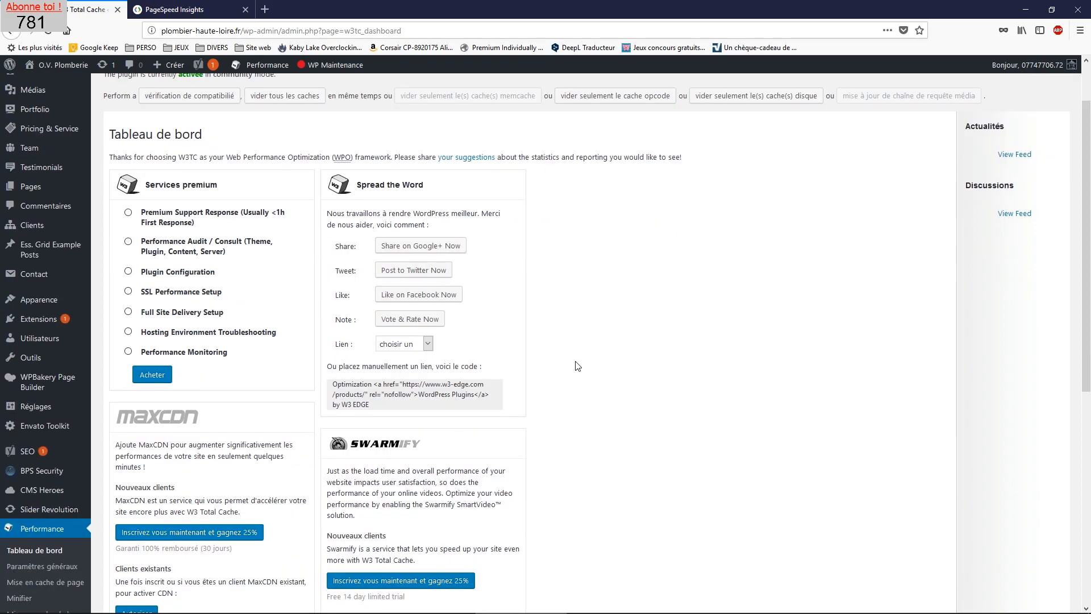